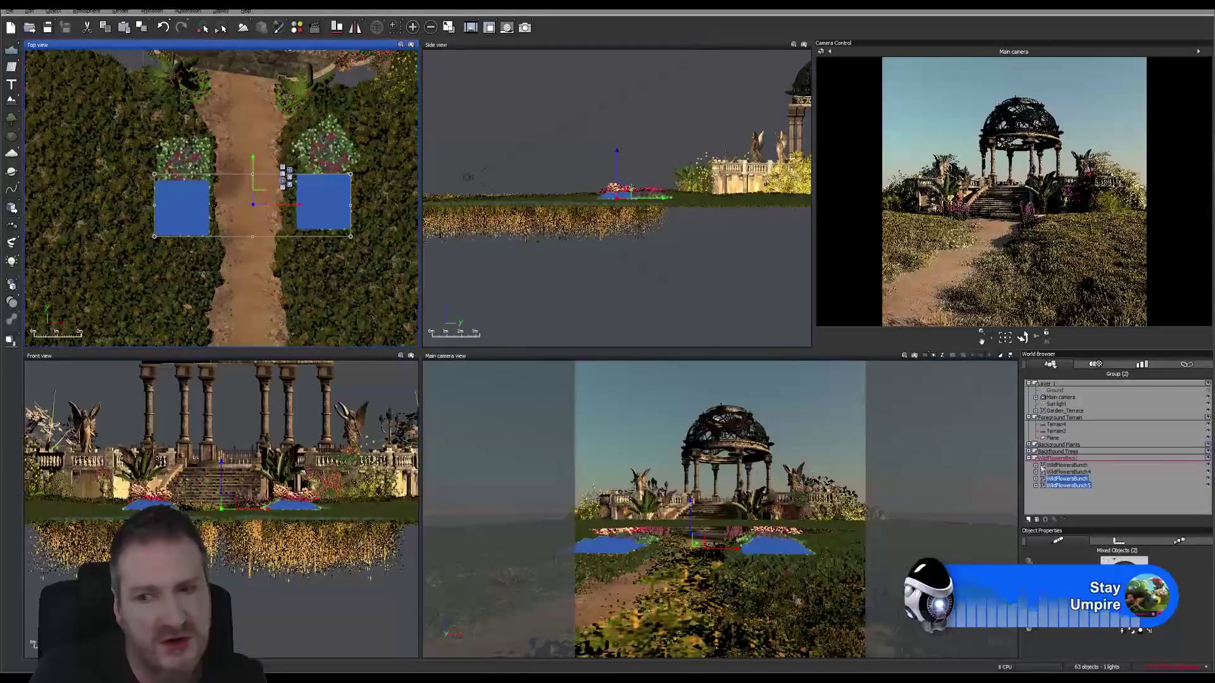
Step: Move the two flower bunches nearest the camera slightly outward, away from the path, in the top view
click(1065, 501)
click(1060, 481)
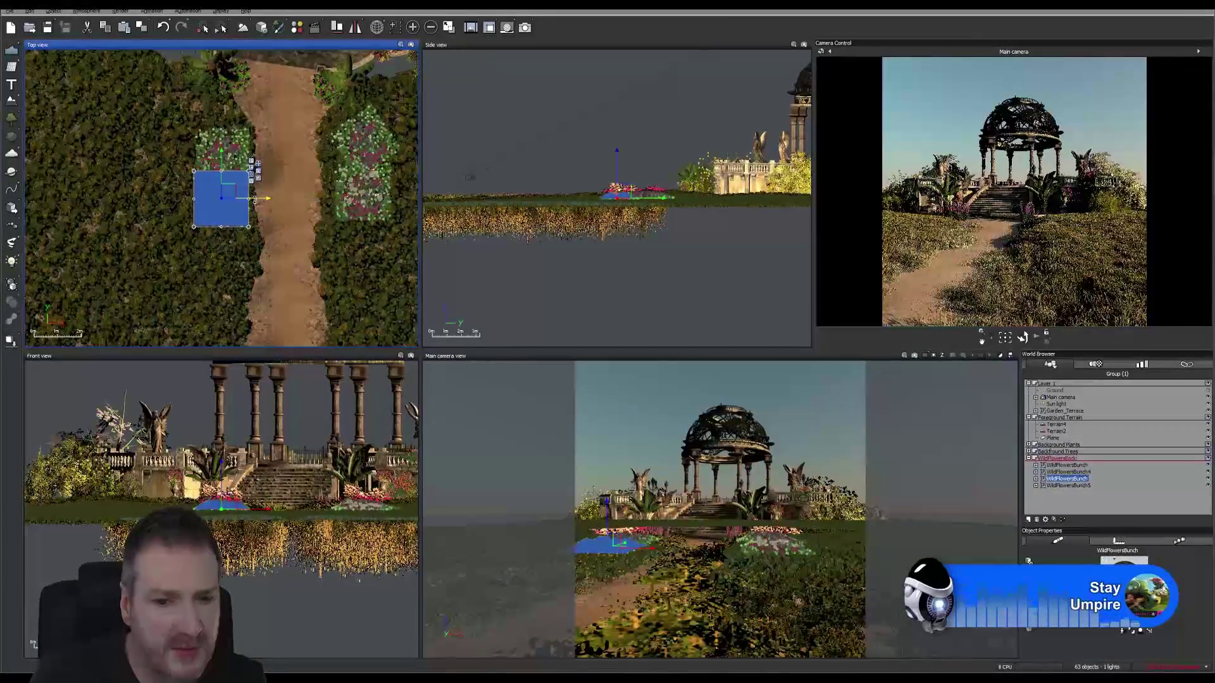
drag(257, 203, 255, 203)
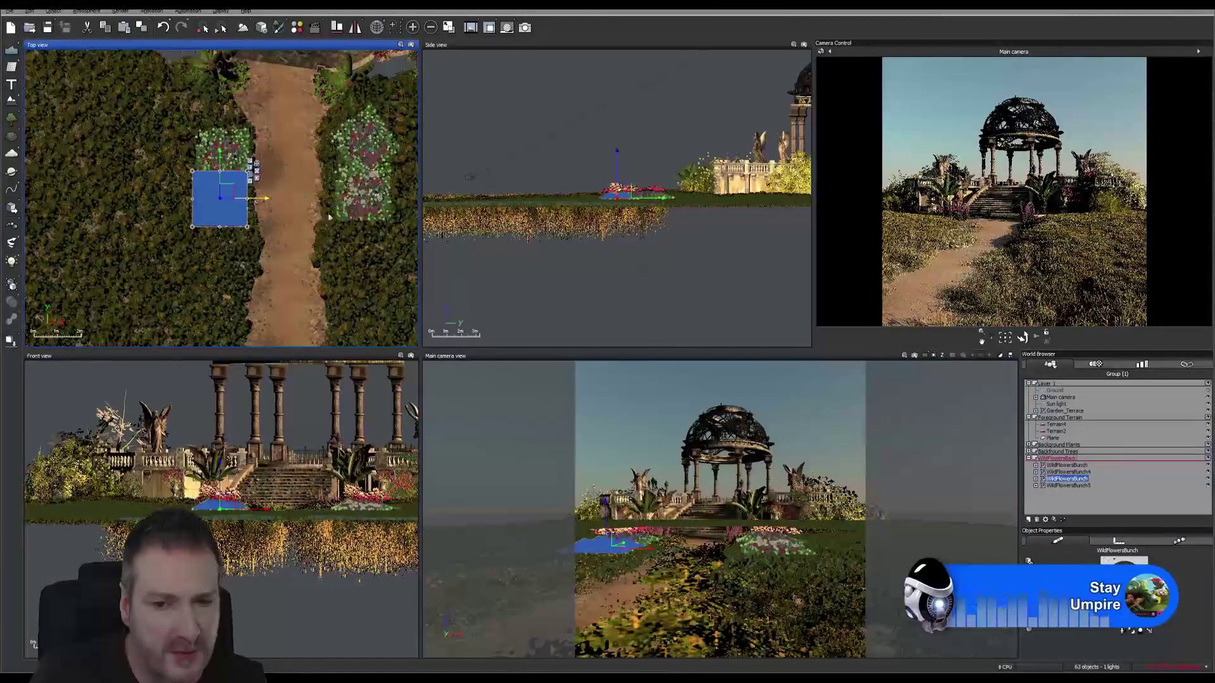
click(1068, 486)
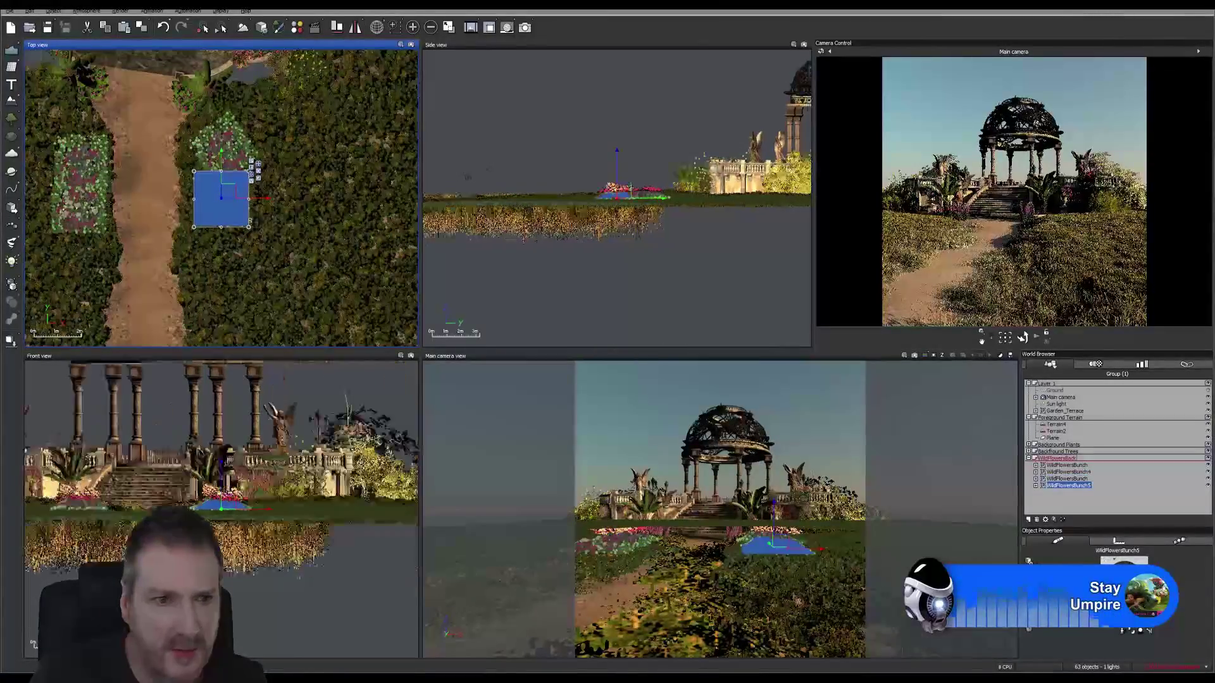
drag(245, 200, 249, 200)
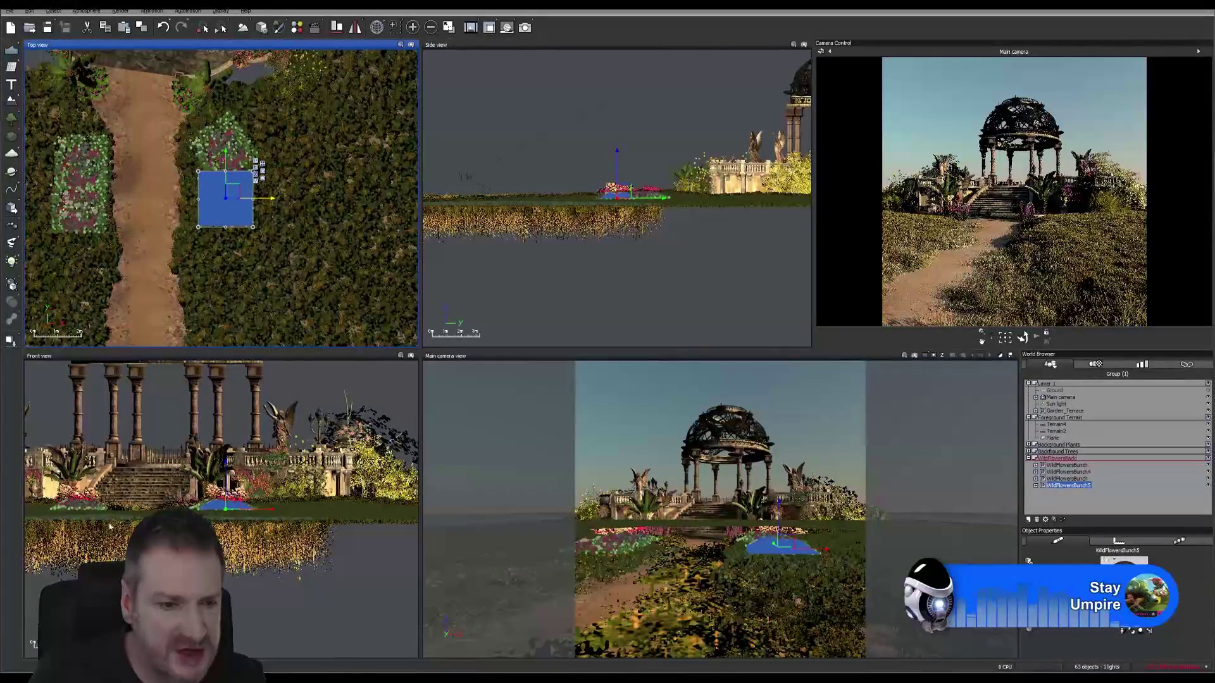
scroll(273, 605, up, 4)
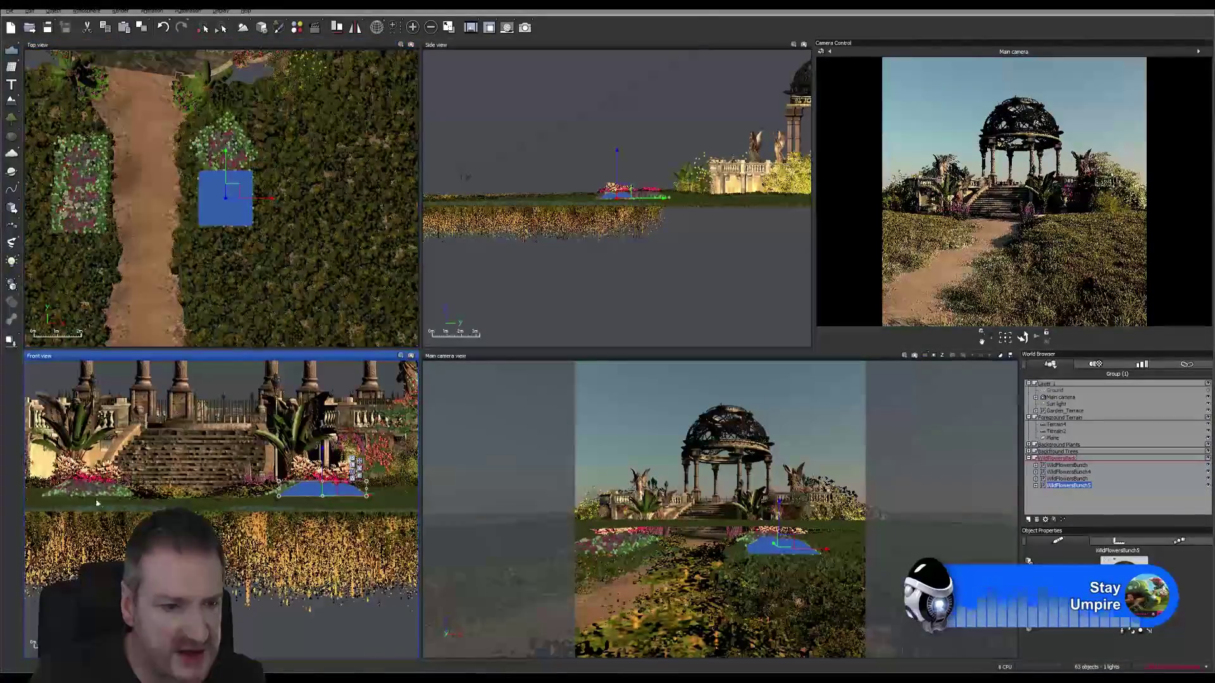
ctrl+click(1068, 479)
ctrl+click(1062, 426)
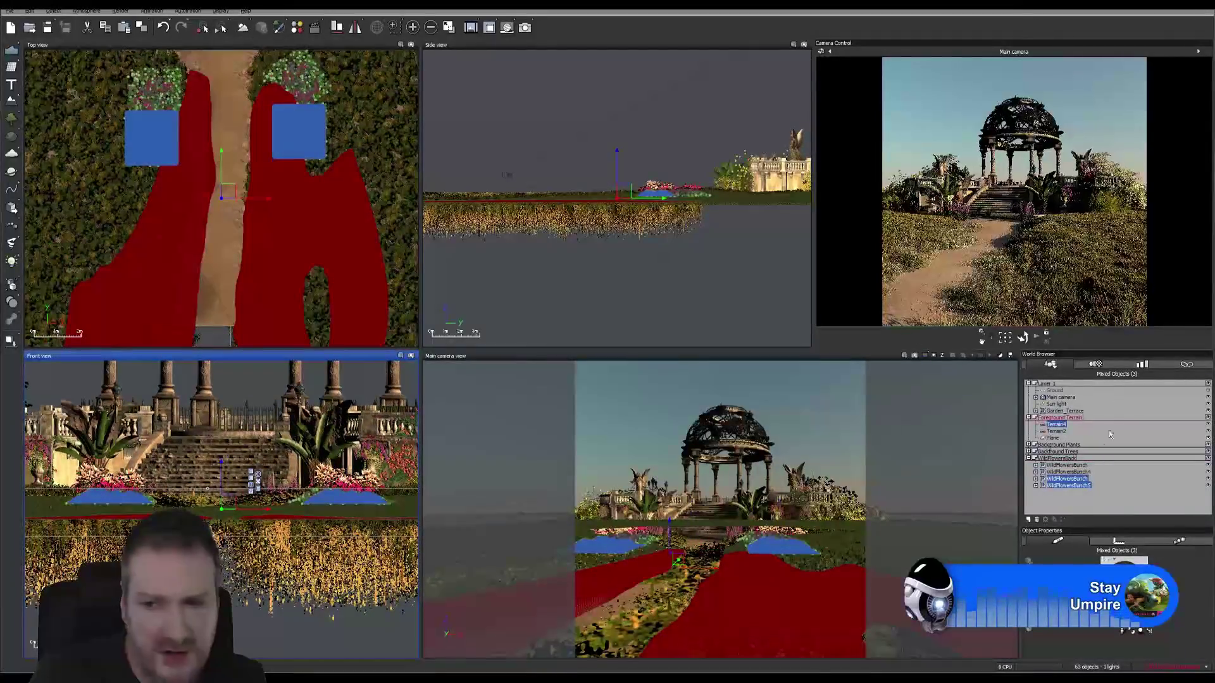
click(1078, 516)
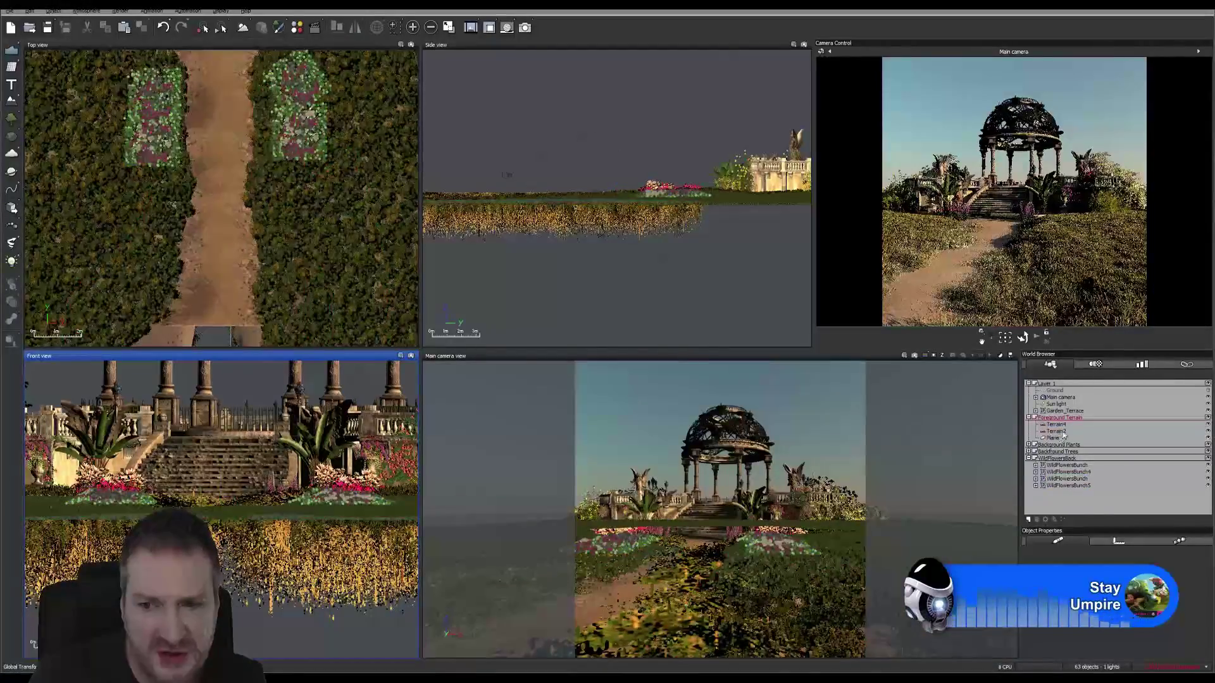
Step: Highlight the lower garden terrain together with the two nearest flower bunches and examine how they meet in the front view
click(1063, 433)
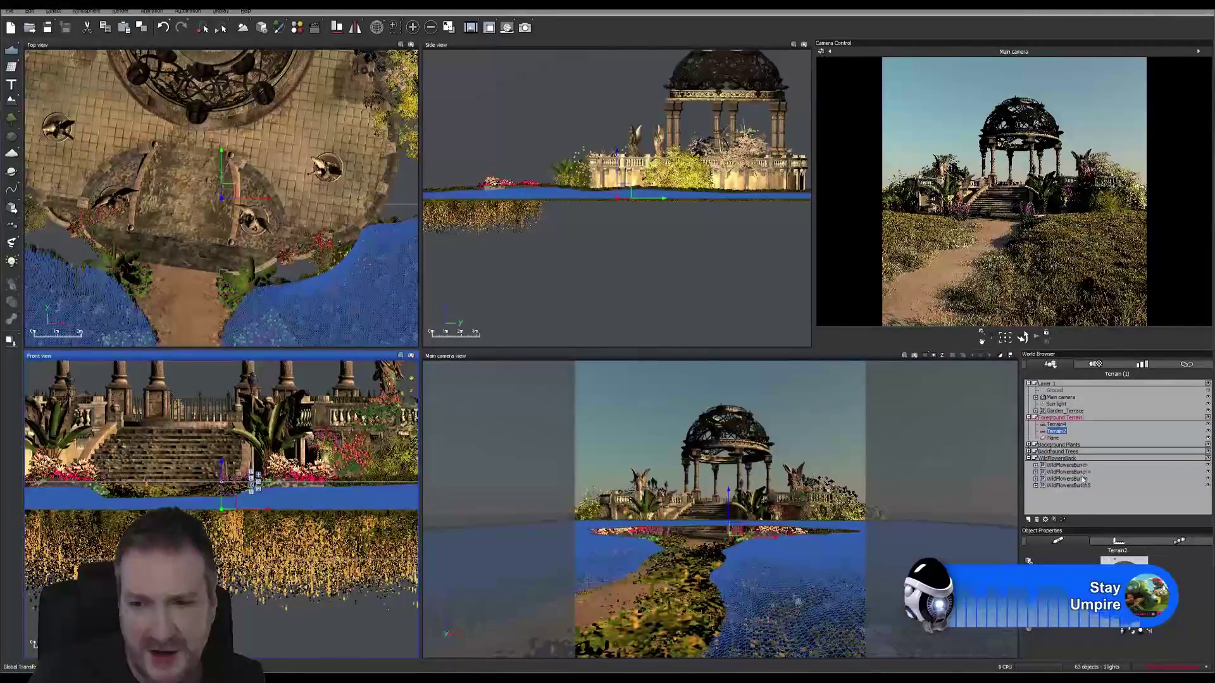
ctrl+click(1076, 486)
ctrl+click(1077, 479)
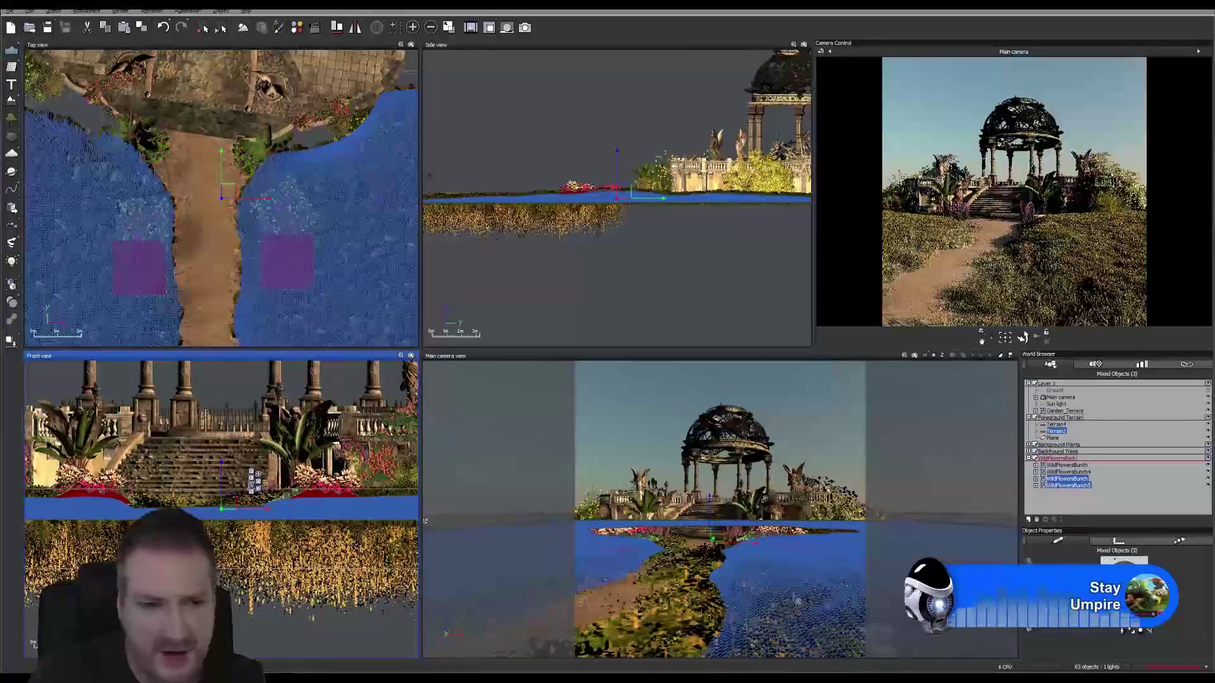
scroll(270, 522, up, 3)
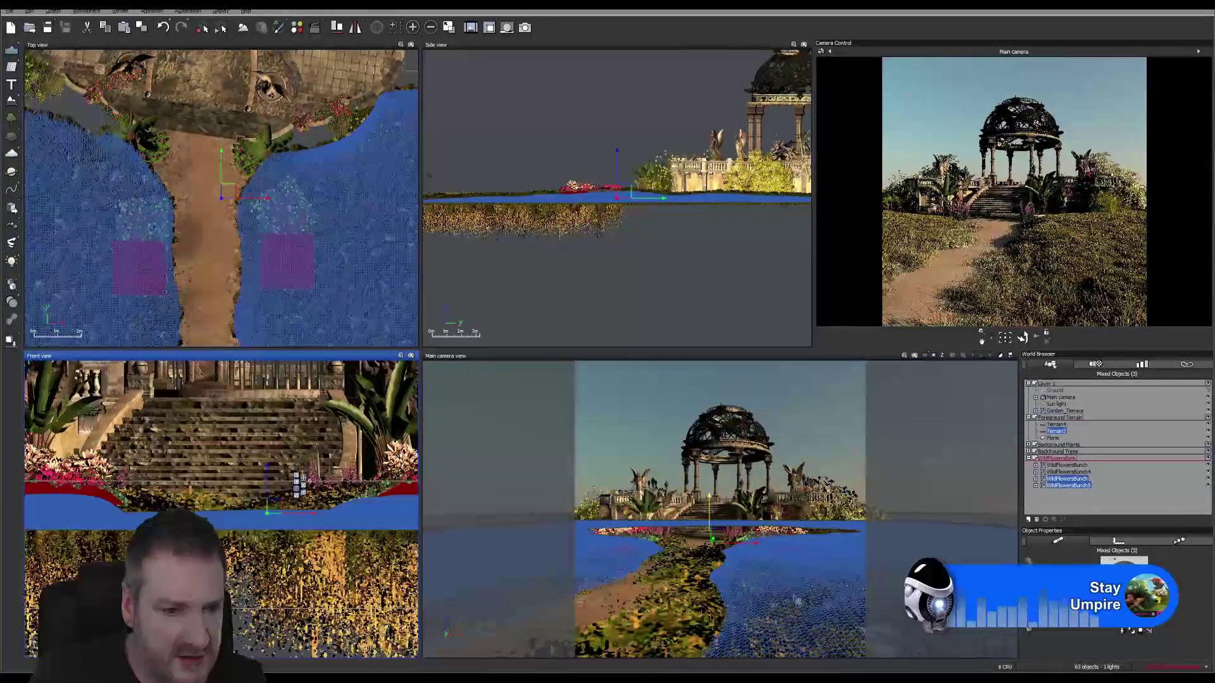
scroll(270, 522, up, 3)
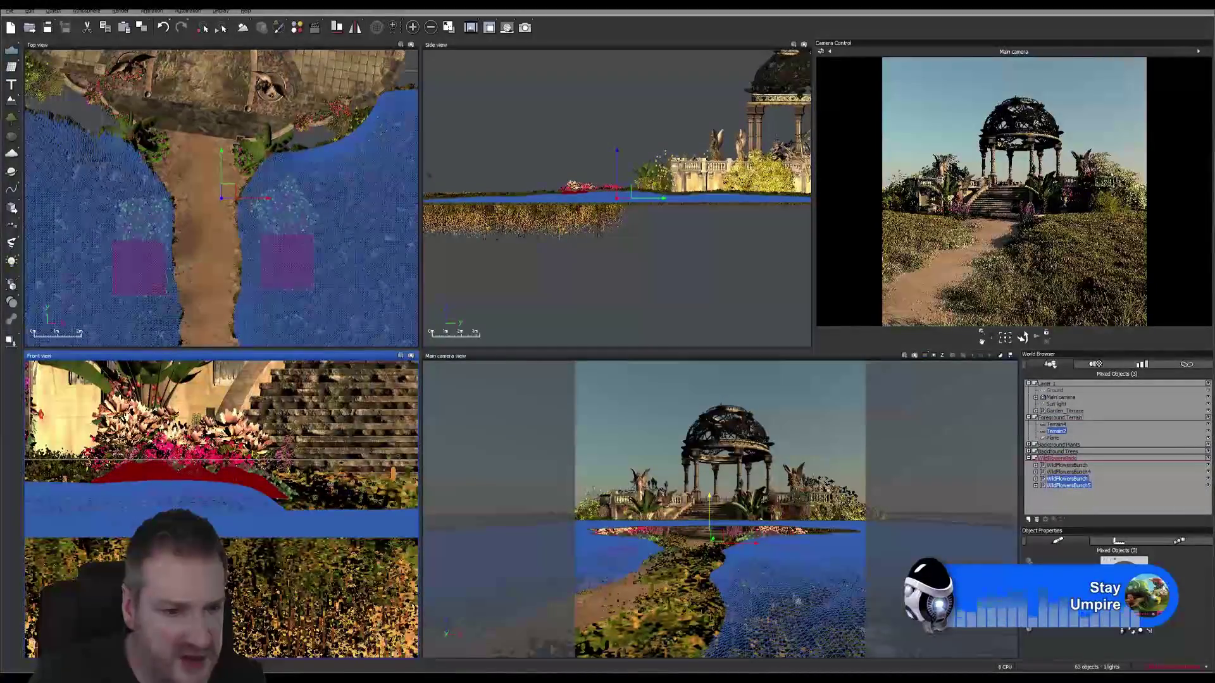
right_drag(317, 460, 131, 464)
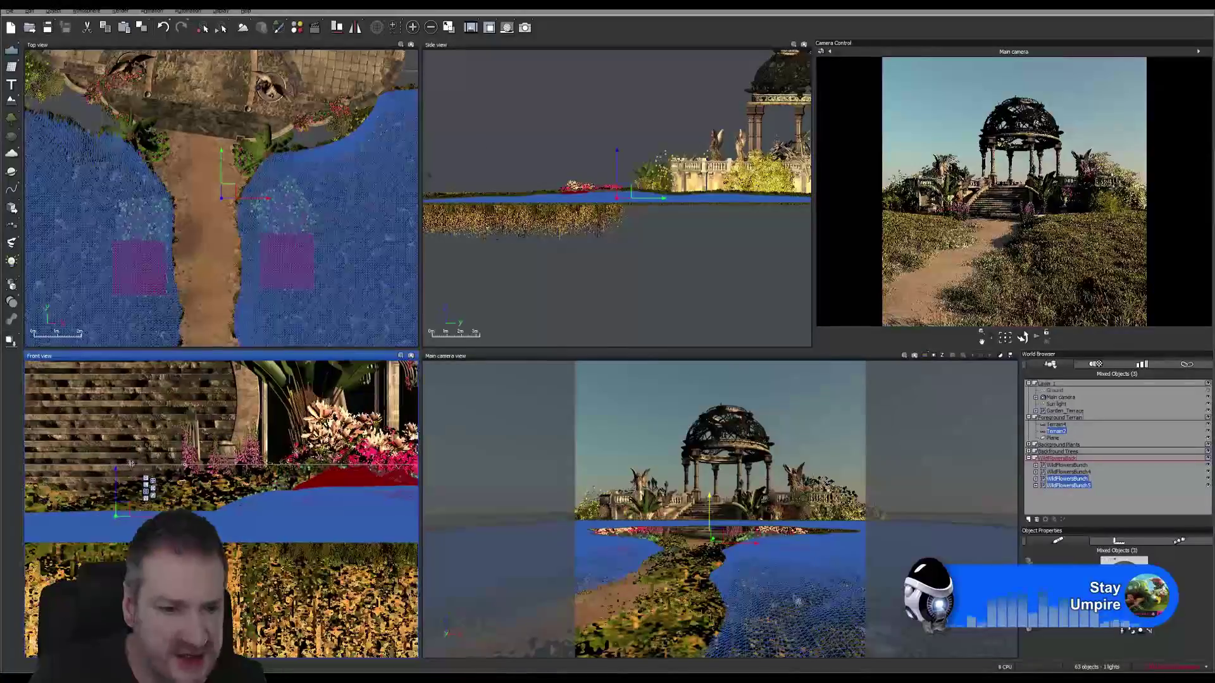
right_drag(265, 468, 354, 462)
right_drag(171, 443, 2, 463)
right_drag(253, 461, 7, 480)
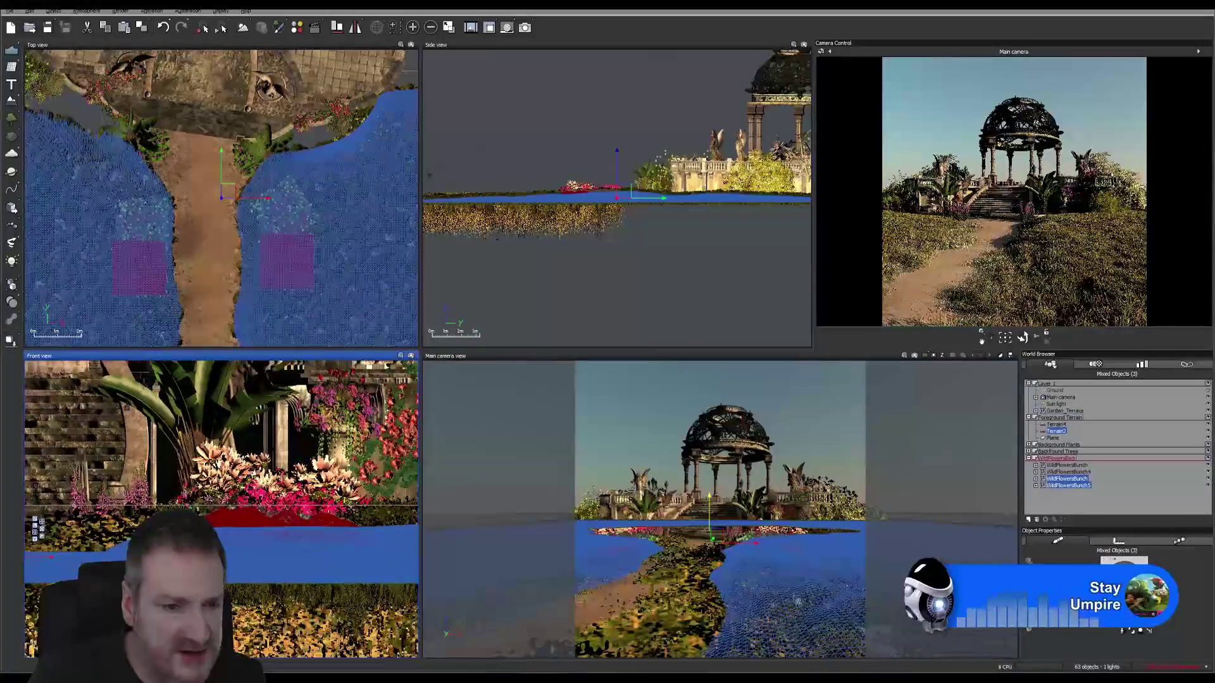
click(1082, 499)
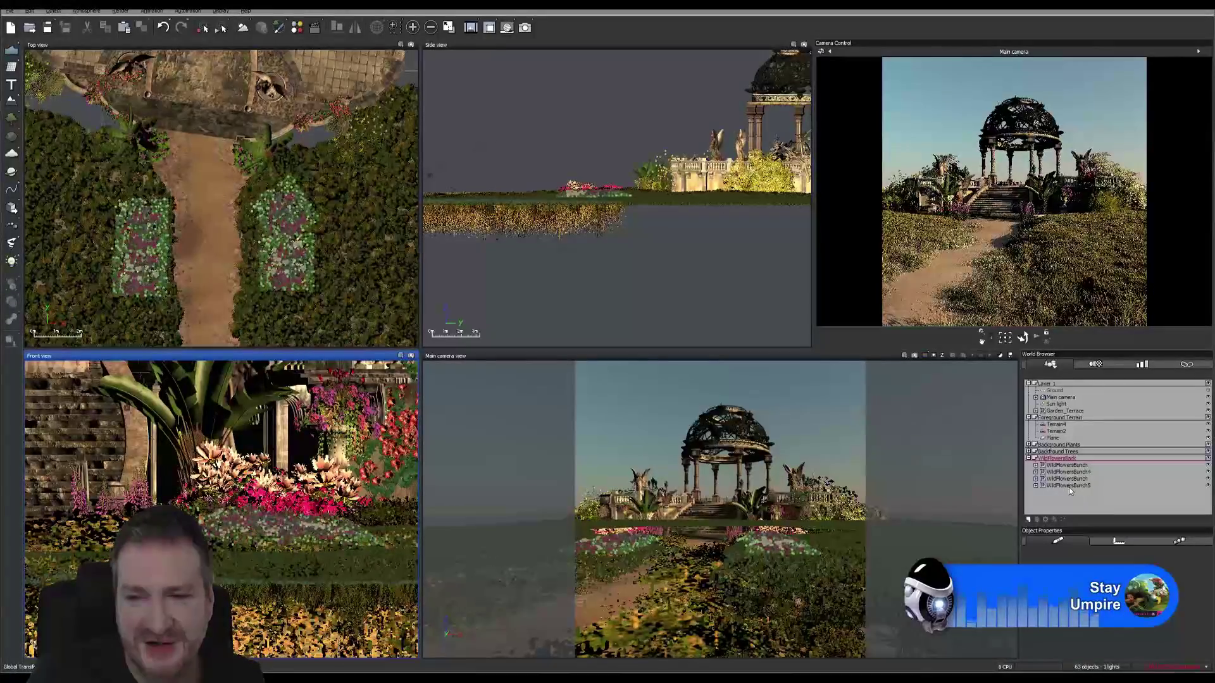
Step: Raise the WildFlowersBunch5 group slightly above the terrain in the front view
click(1068, 486)
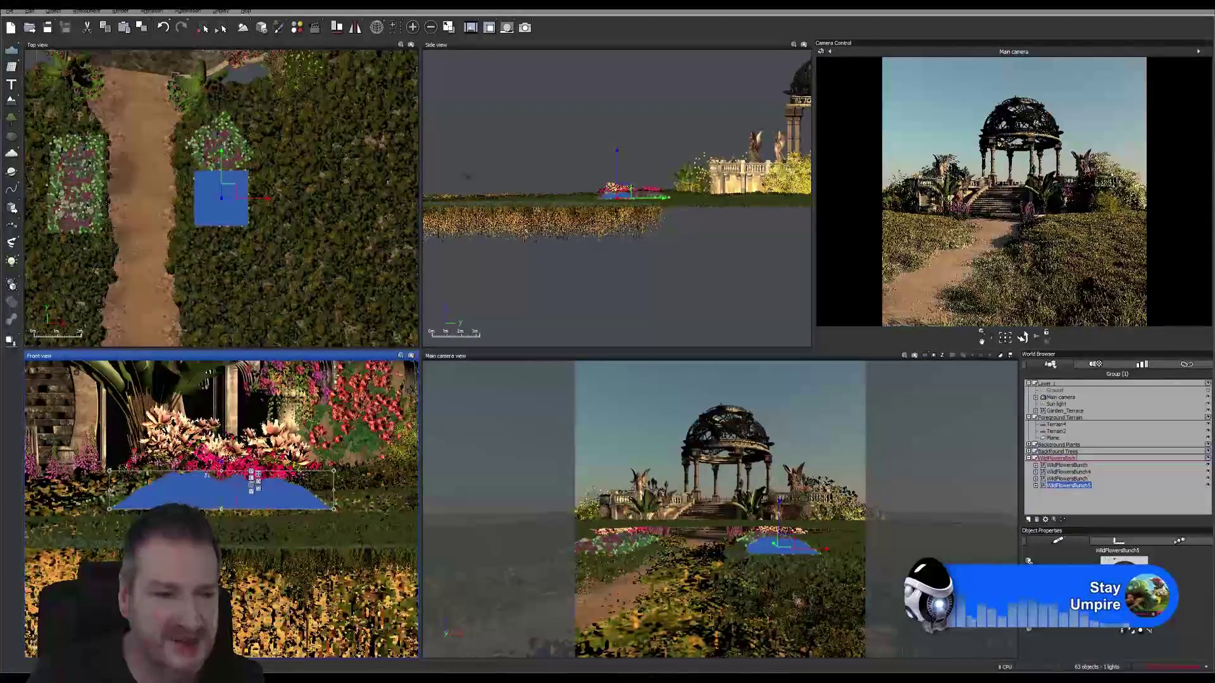
drag(222, 489, 231, 478)
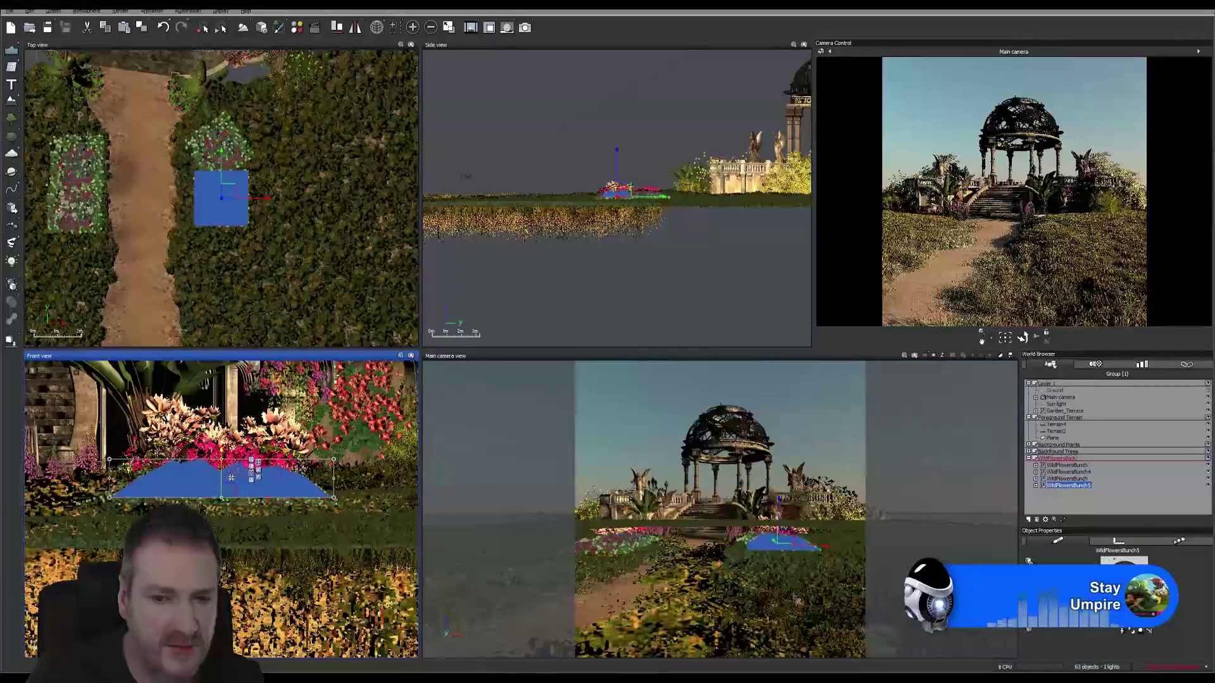
click(1112, 503)
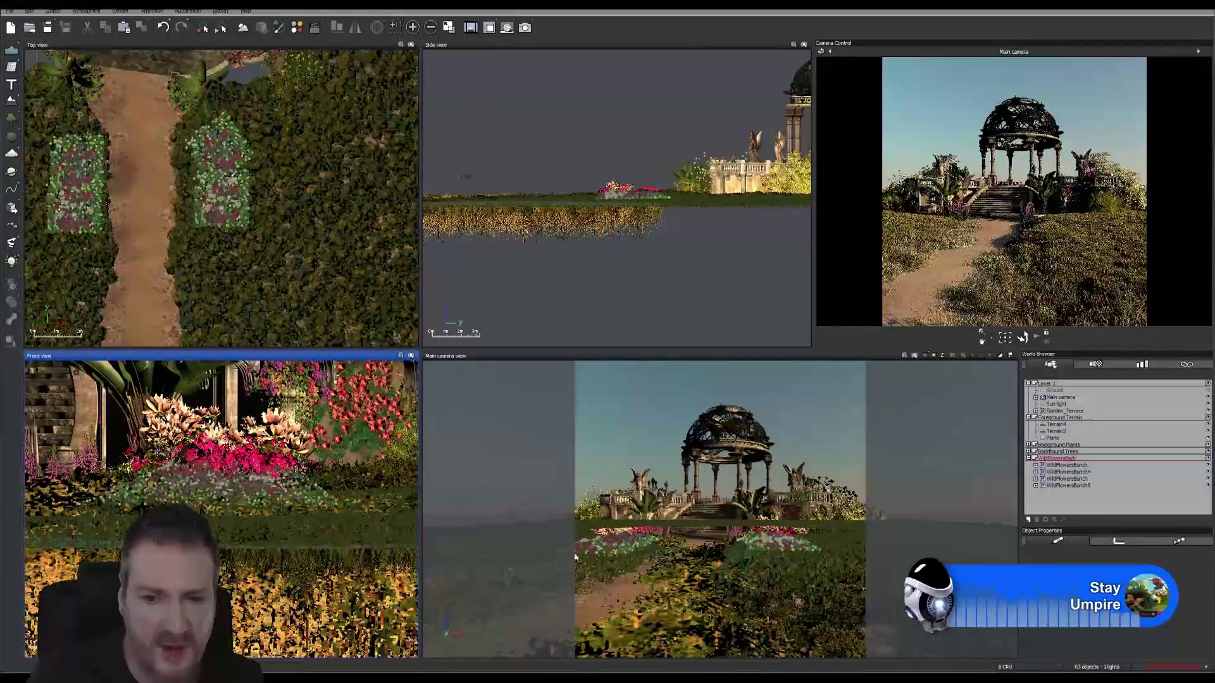
Step: Examine the whole gazebo and terrace in the front, side and top views
right_drag(115, 527, 302, 631)
scroll(268, 530, down, 3)
scroll(268, 530, down, 3)
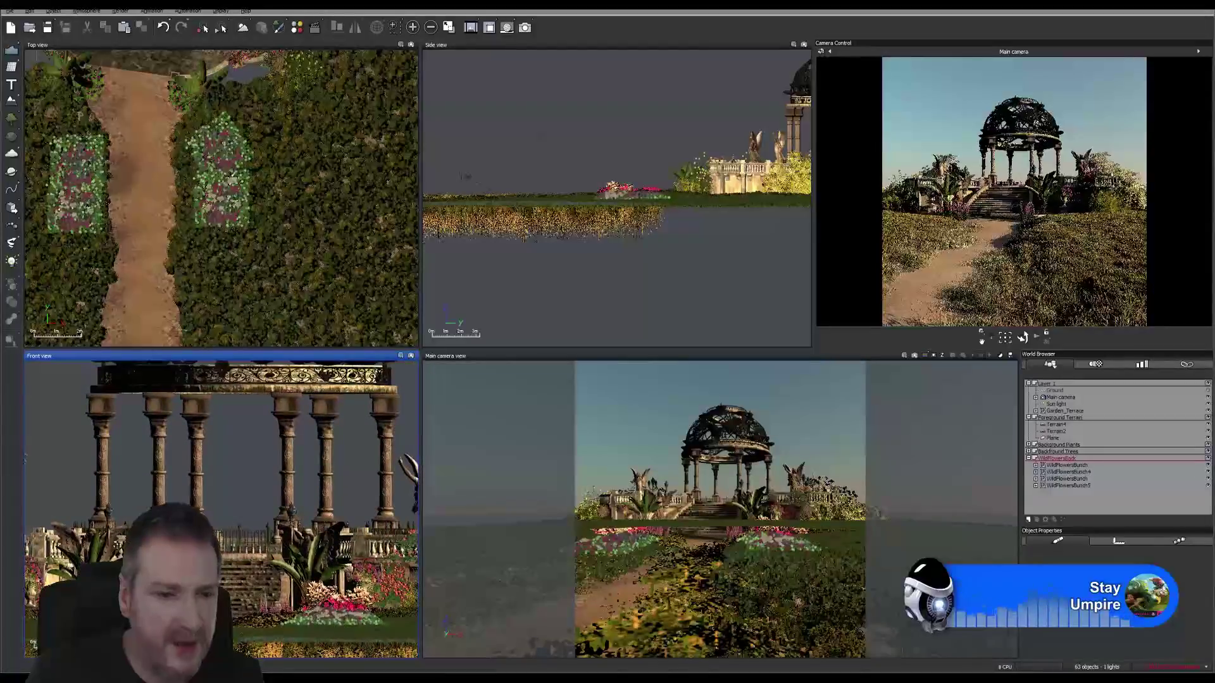
right_drag(613, 248, 629, 353)
right_drag(250, 200, 299, 345)
scroll(321, 272, down, 3)
right_drag(320, 247, 258, 312)
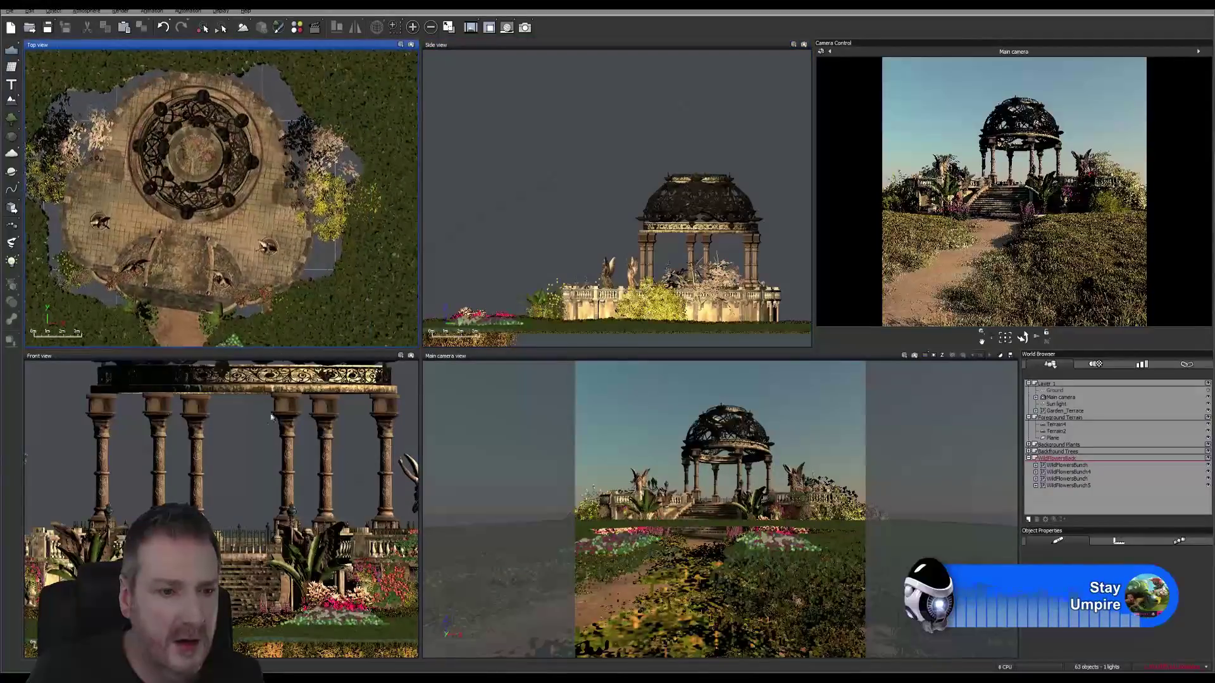
right_drag(268, 451, 256, 536)
scroll(247, 489, down, 3)
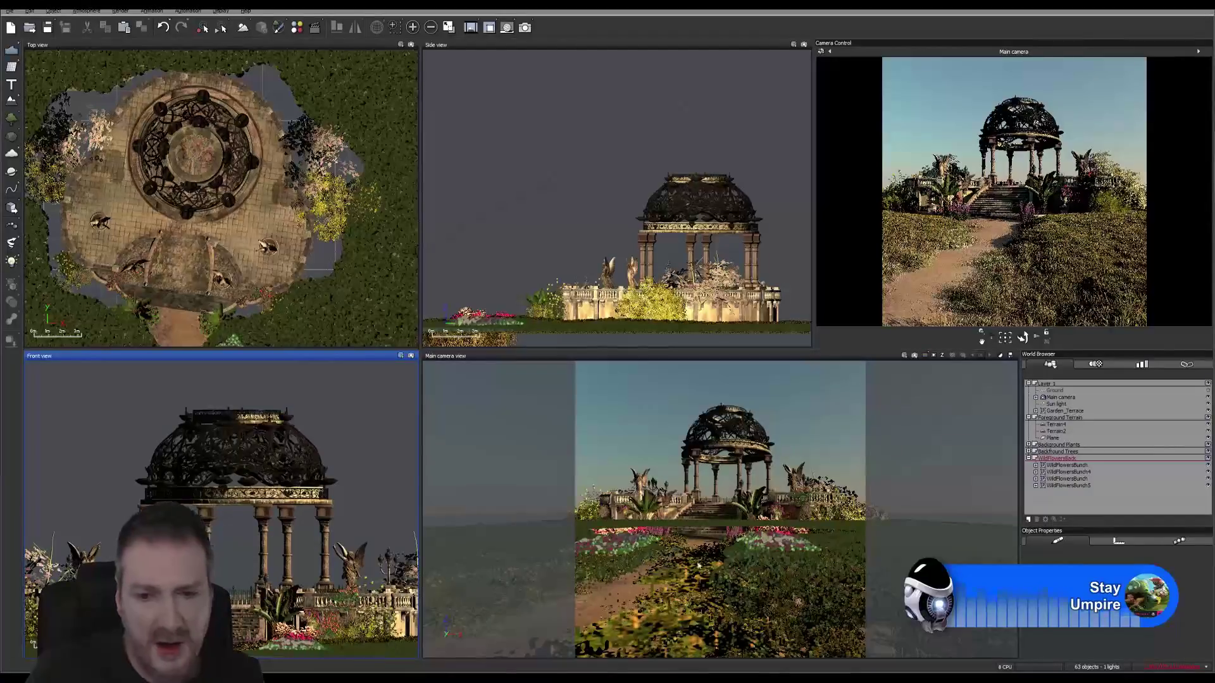
Step: Review the stacked renders, comparing the scene without plants, with background plants, and with the flower bunches added
click(471, 29)
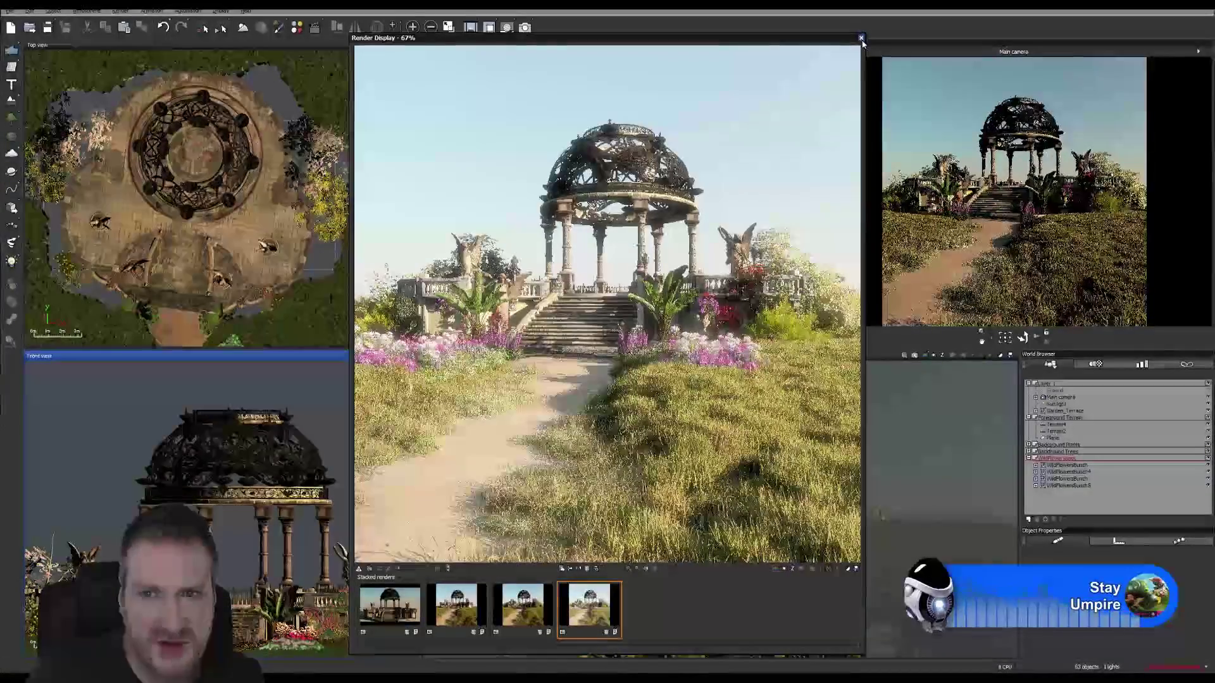
click(860, 36)
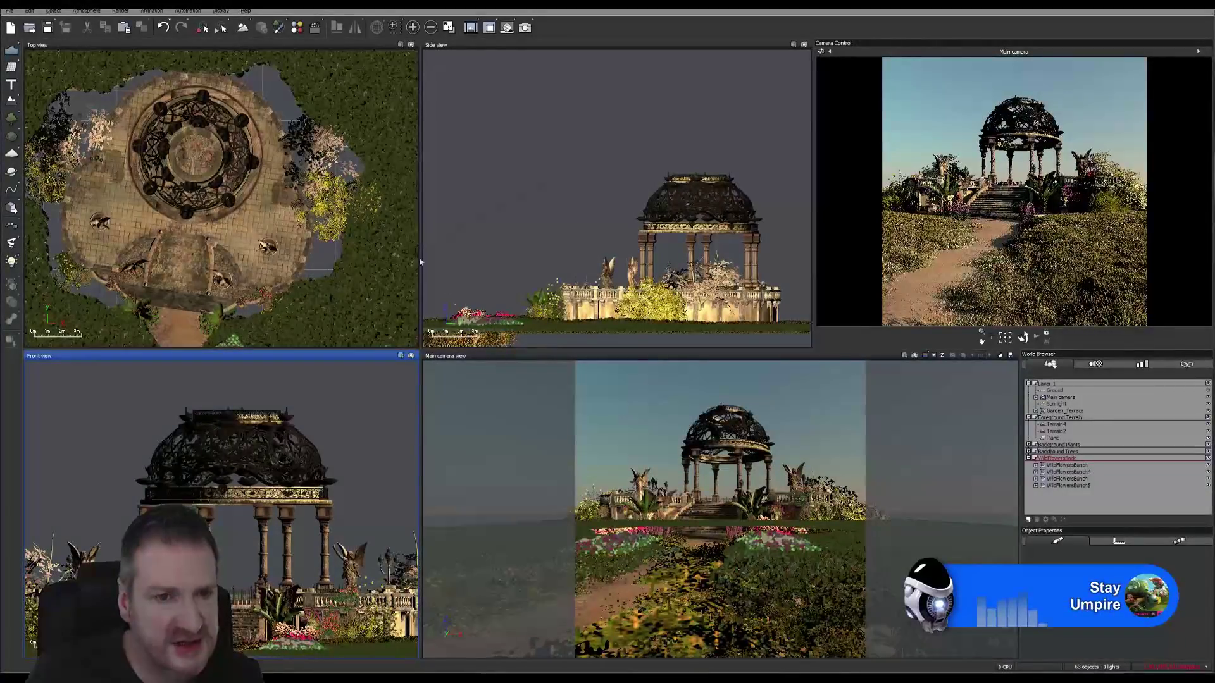
right_drag(224, 306, 256, 152)
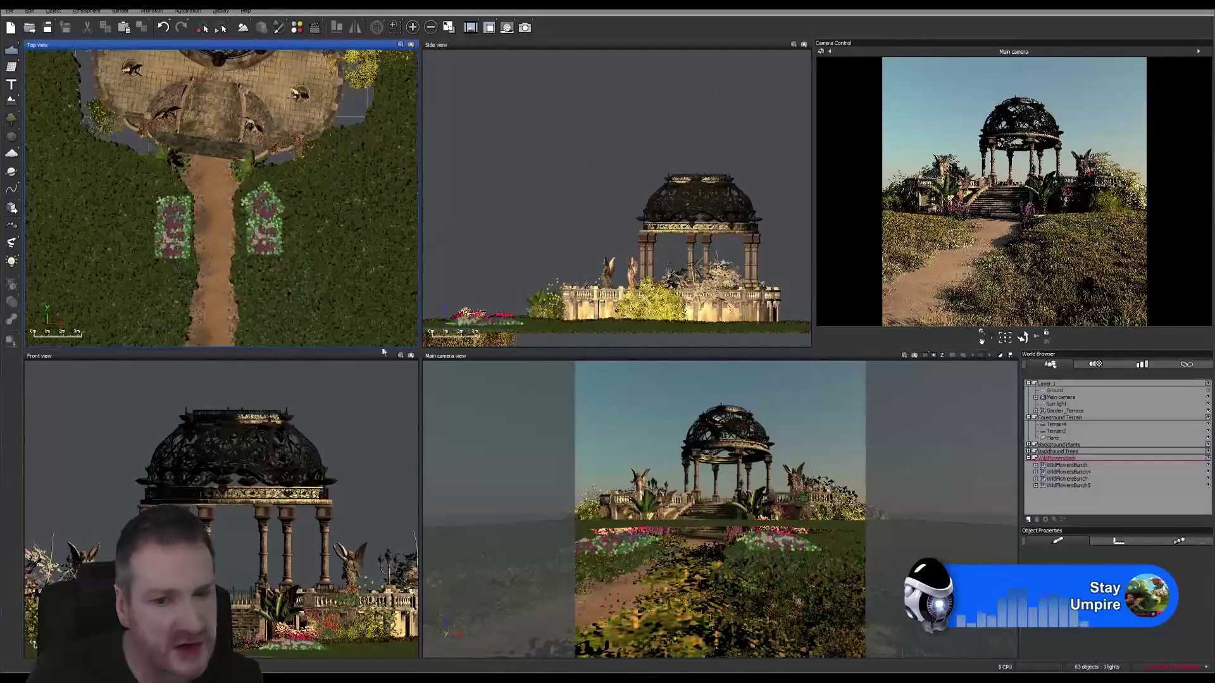
click(471, 28)
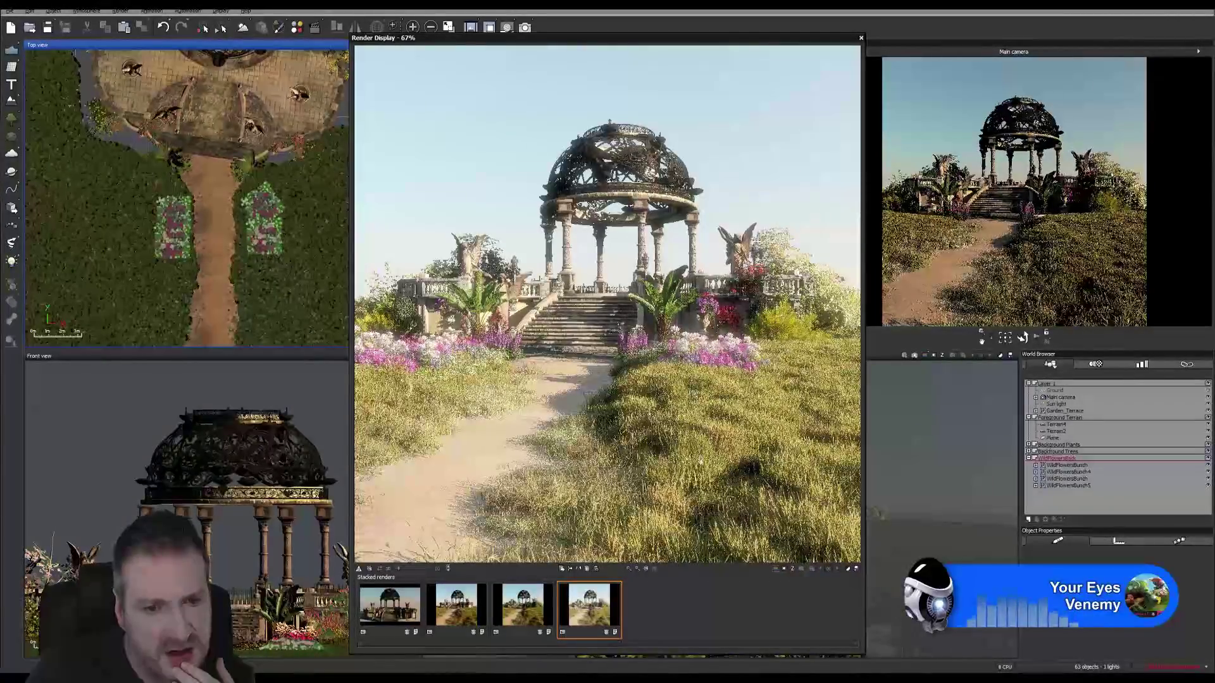
click(457, 609)
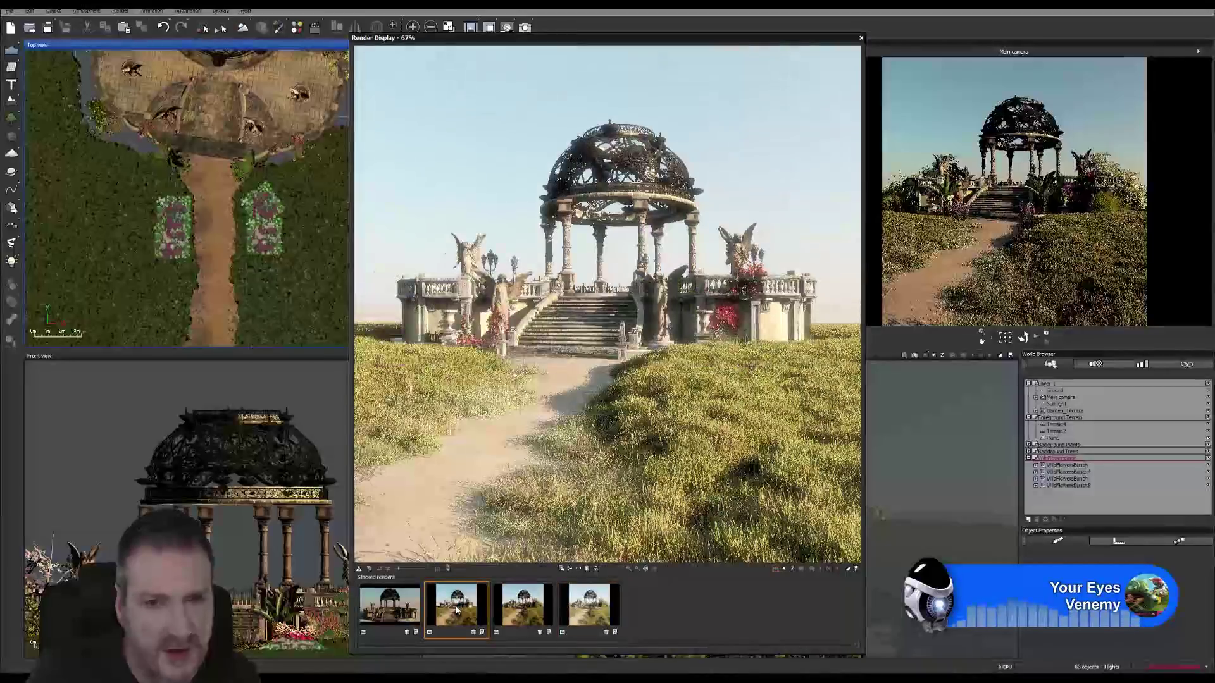
click(535, 604)
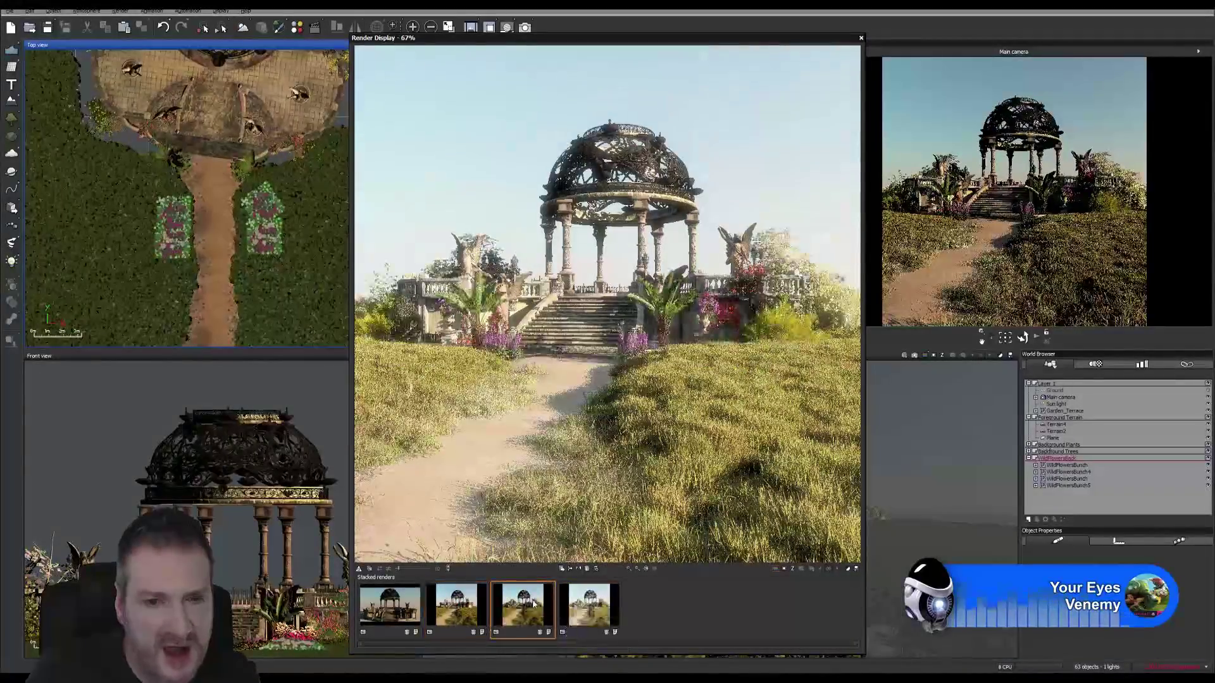
click(588, 614)
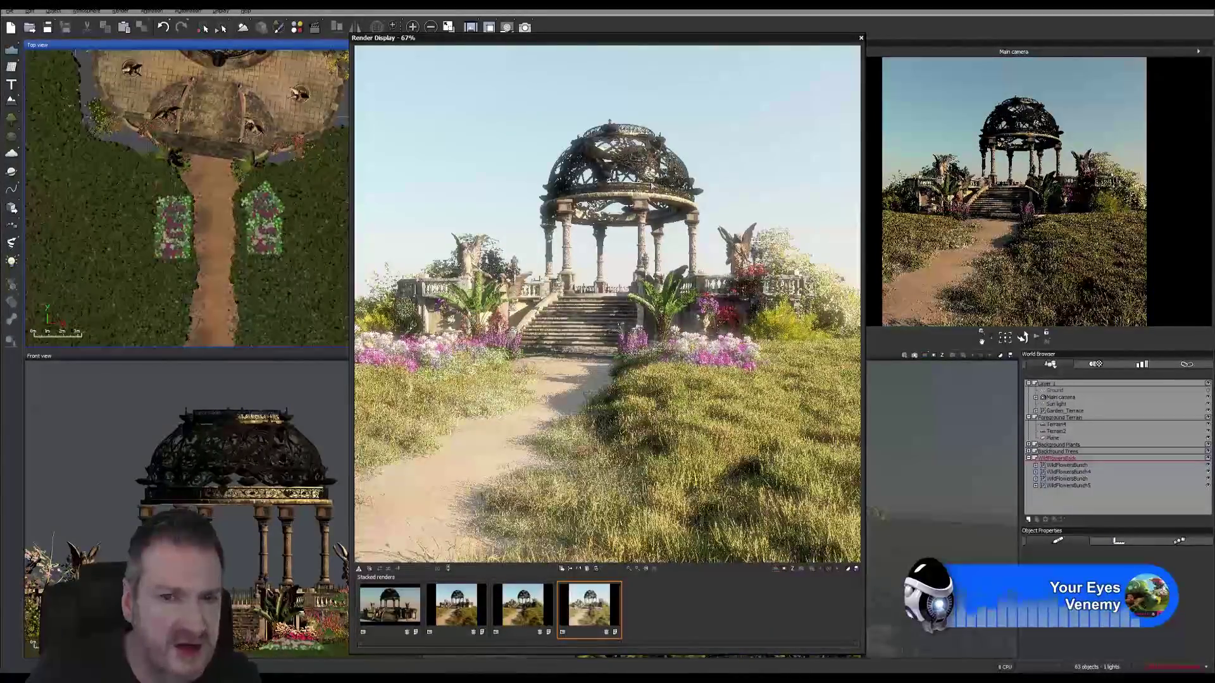
click(860, 38)
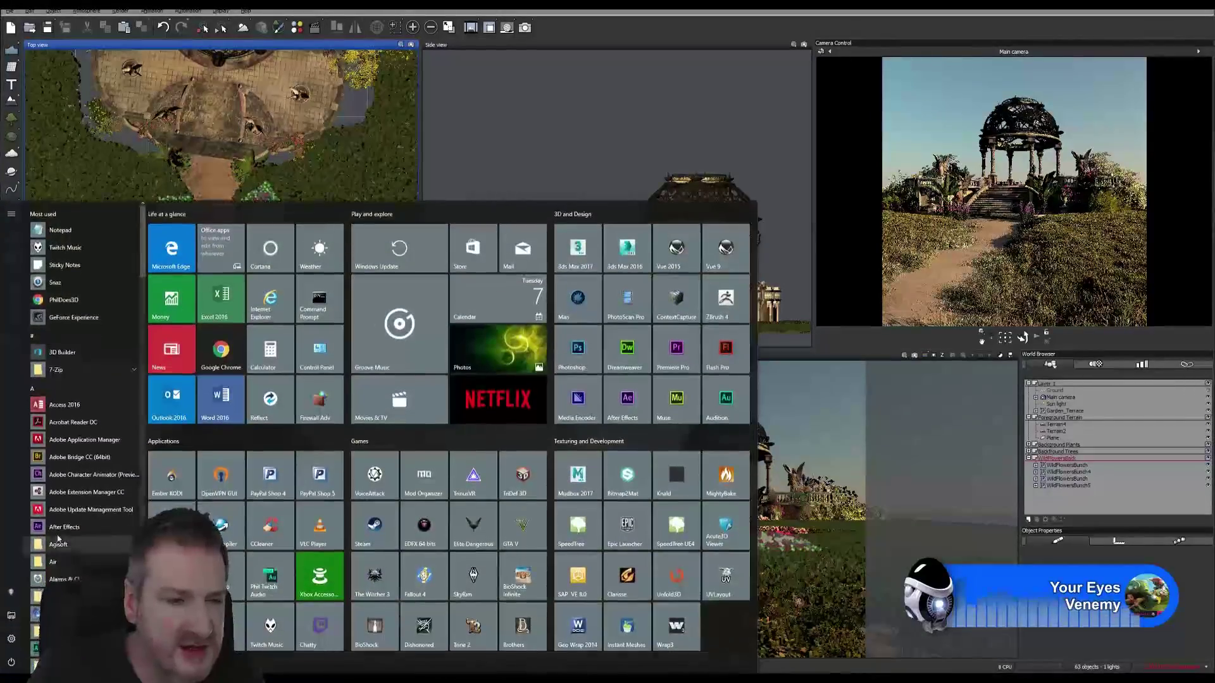
Step: Switch to File Explorer and view the reference render 1.jpg from Work (E:), Retail Models, Cornucopia3D Store, Nouveau Entry
click(11, 618)
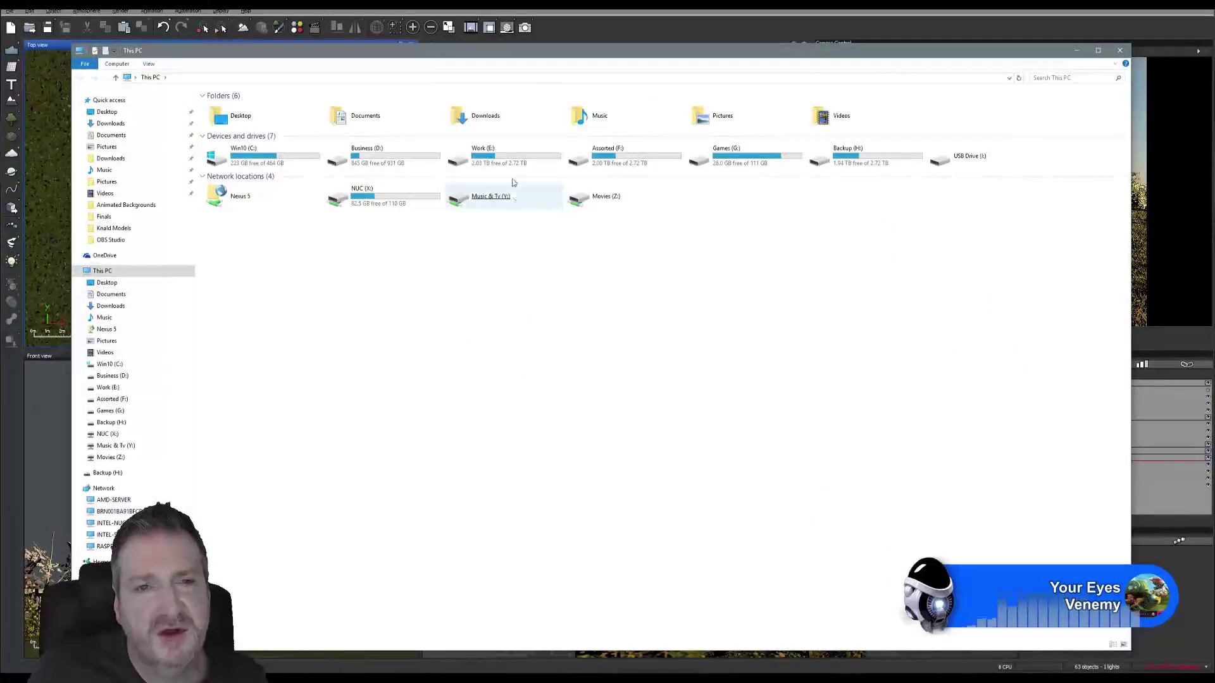
double_click(513, 160)
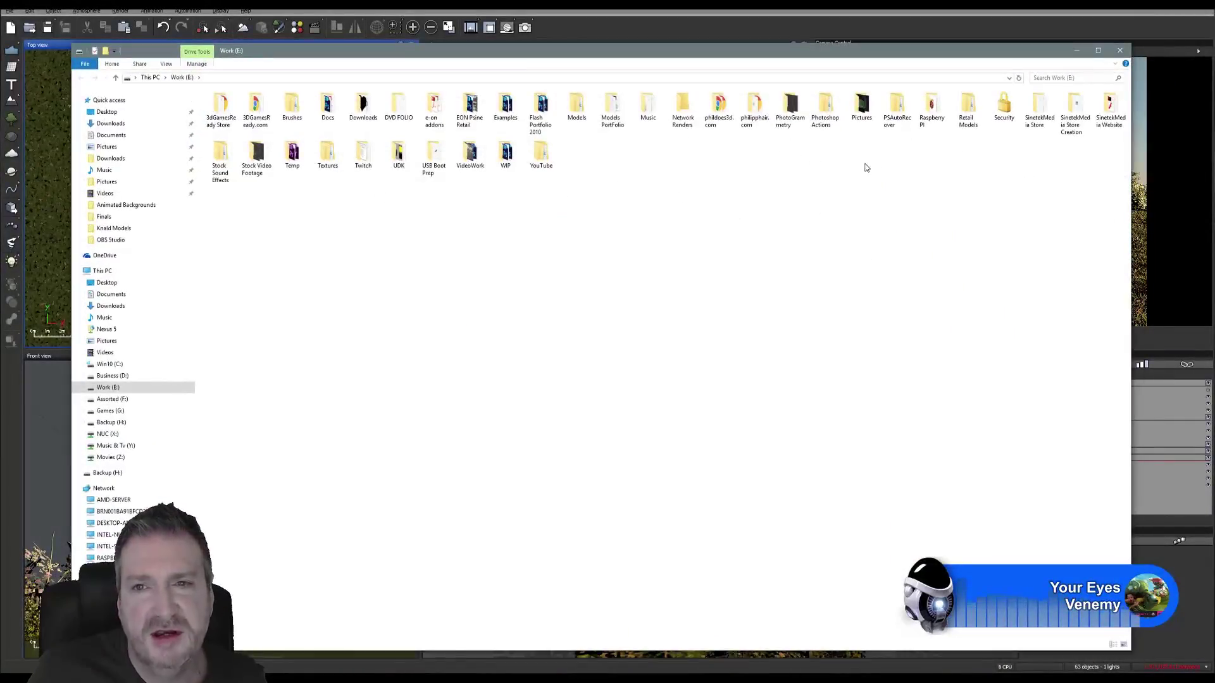
click(968, 109)
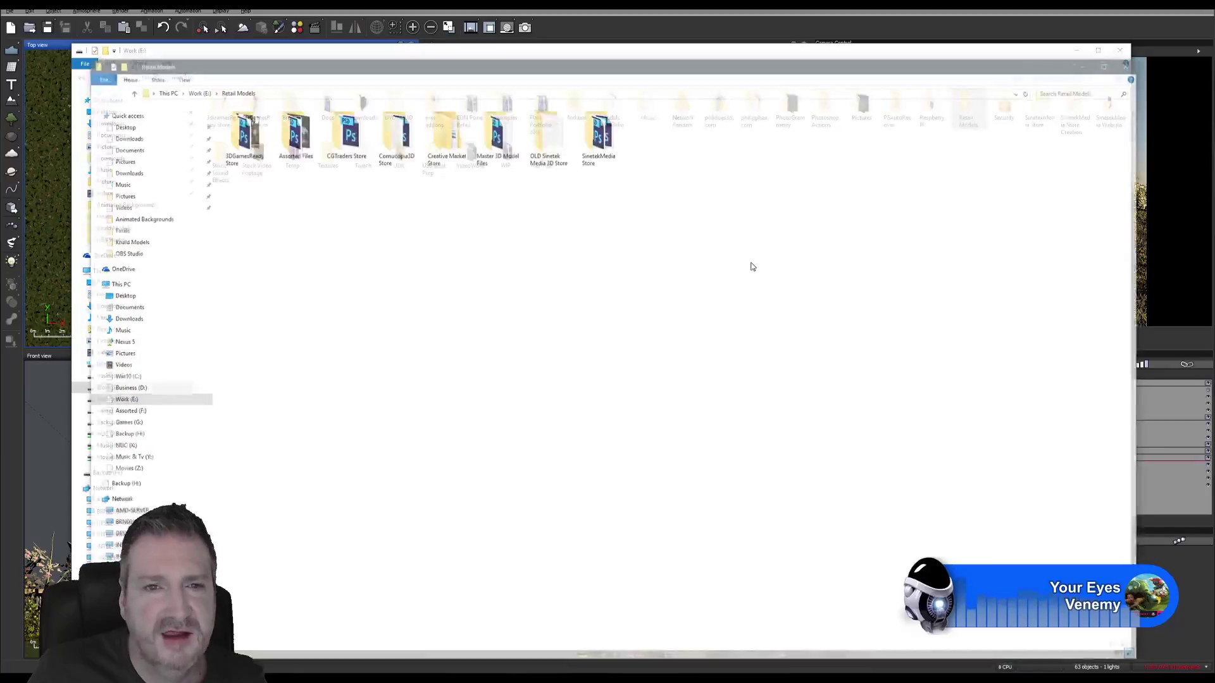
double_click(394, 134)
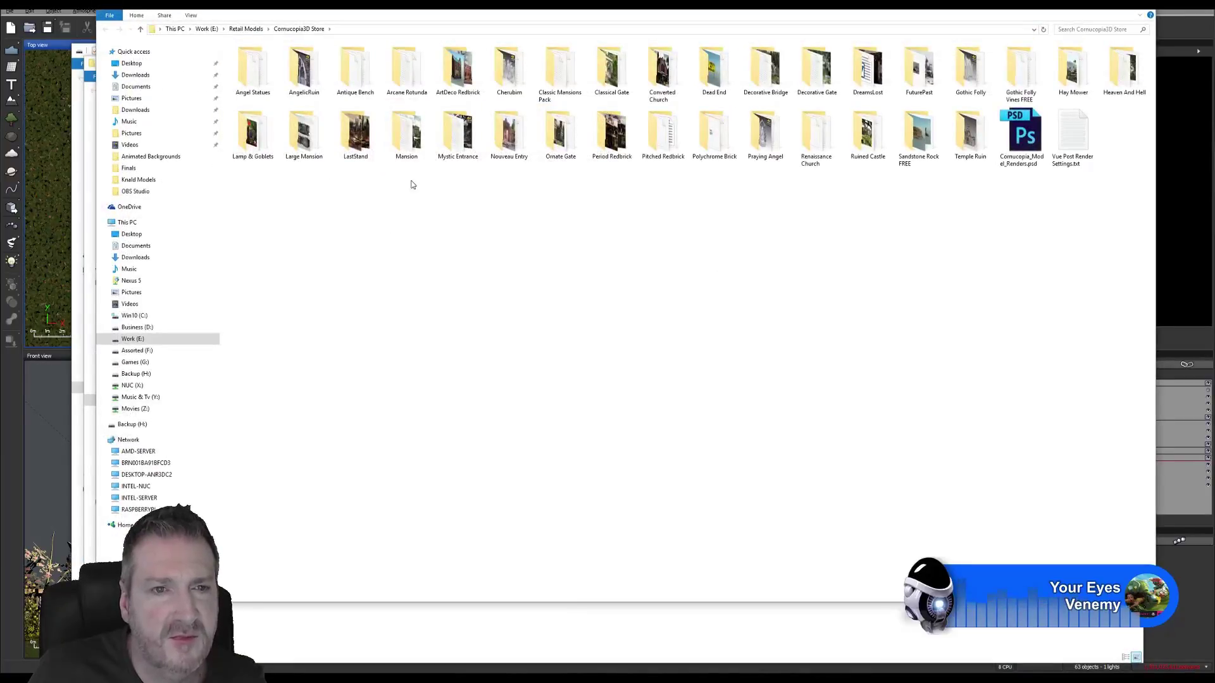
double_click(507, 136)
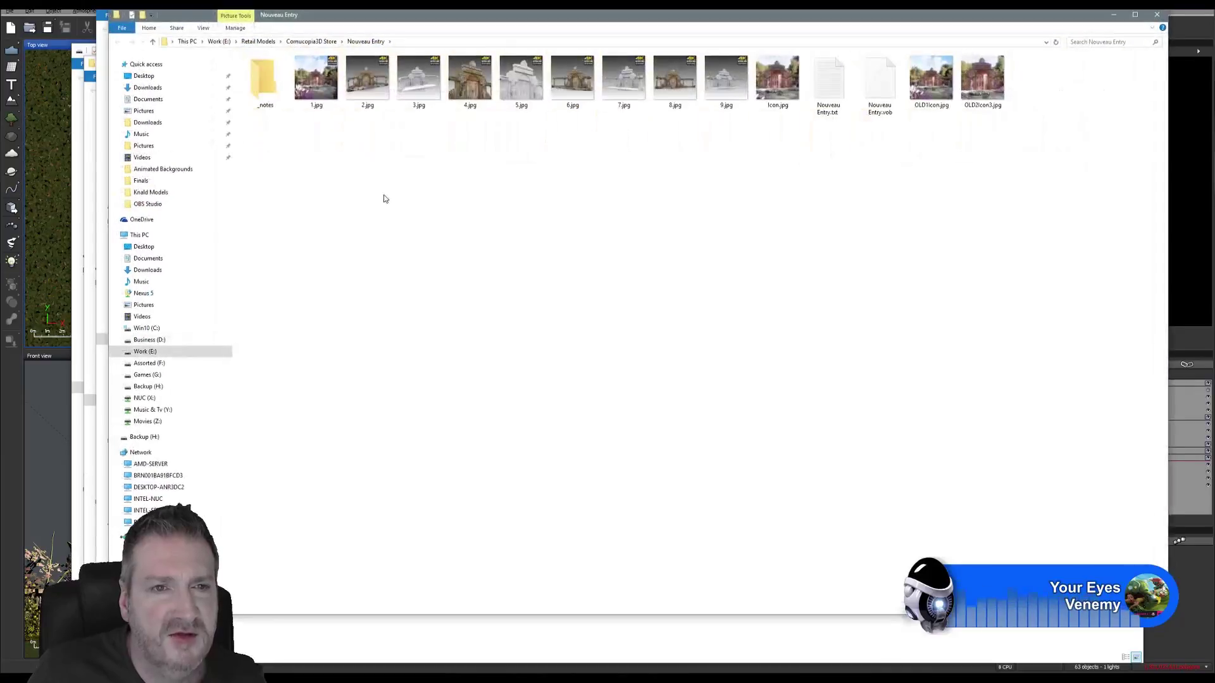
click(320, 84)
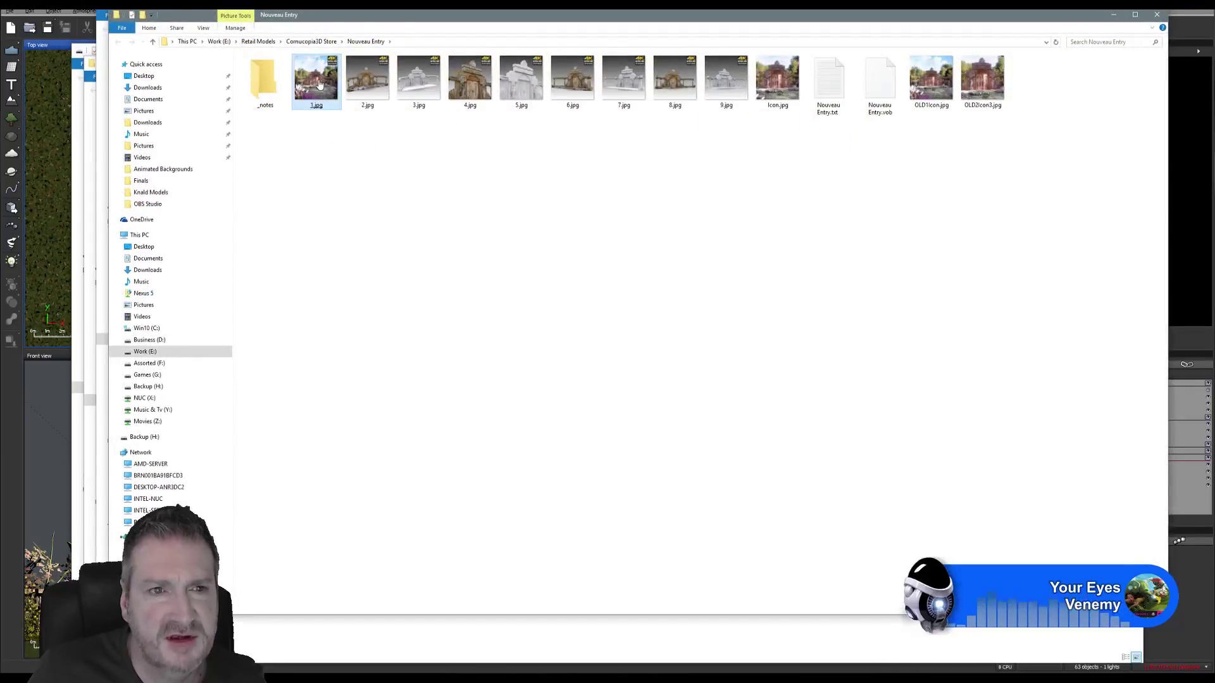
double_click(319, 81)
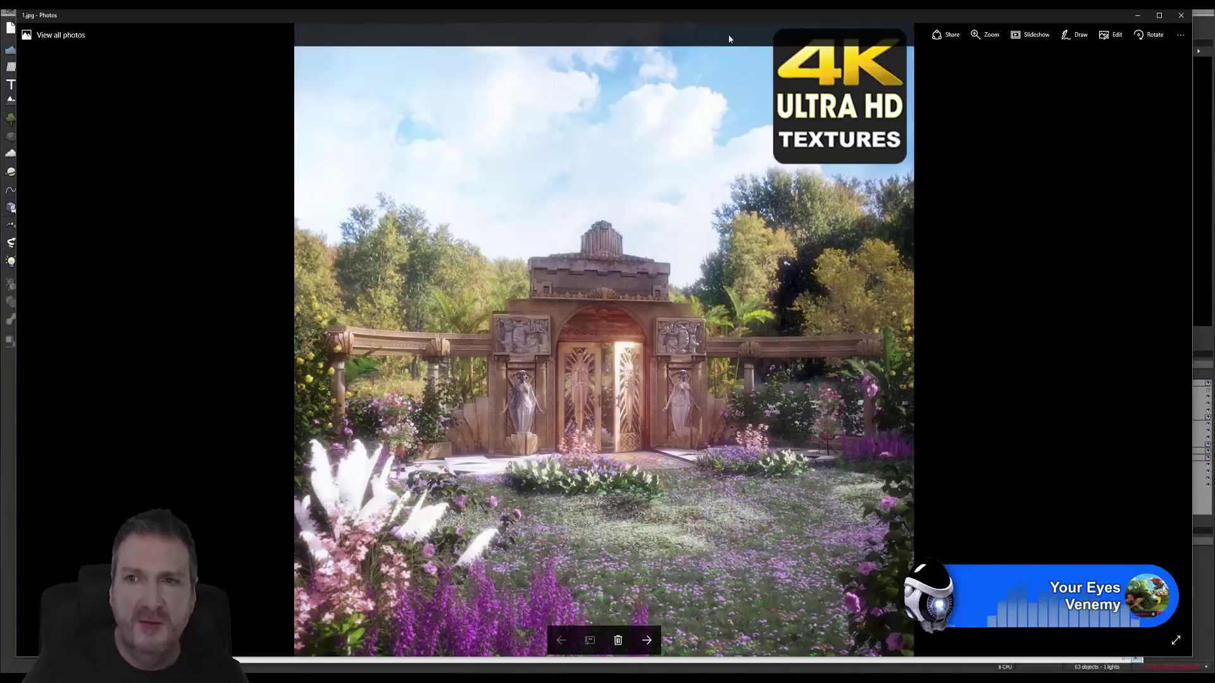
Step: Close the reference image and all open File Explorer windows to return to the Vue gazebo scene
click(1179, 18)
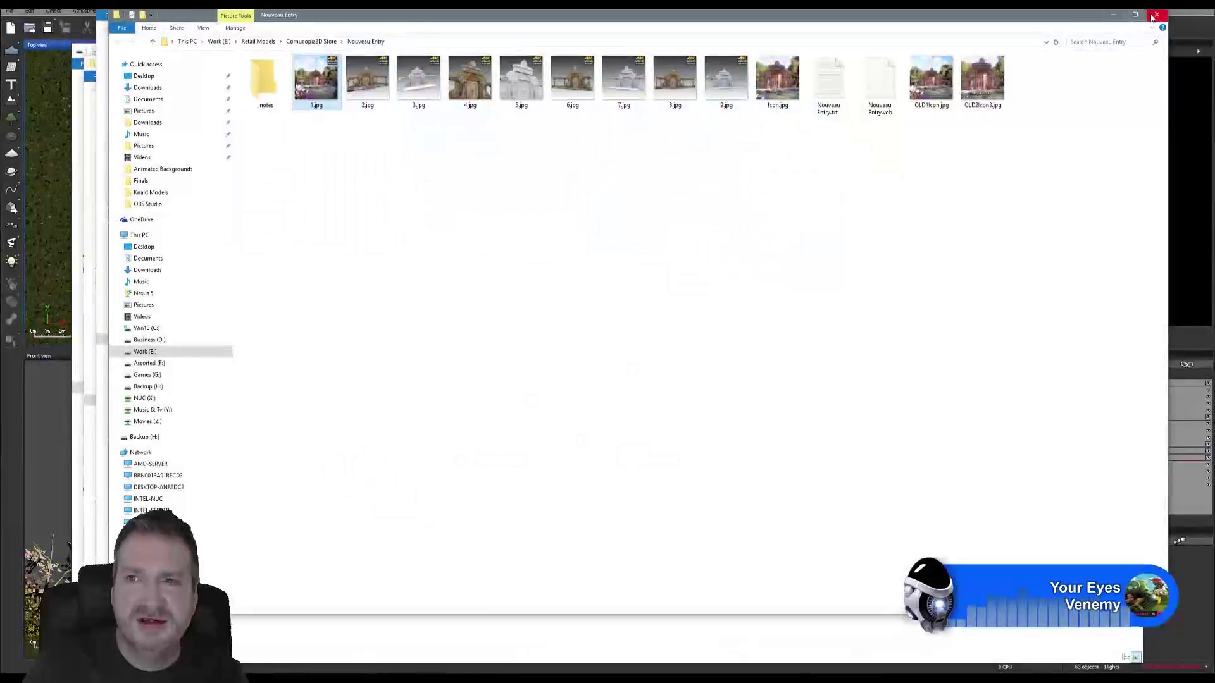
click(1139, 14)
click(1139, 14)
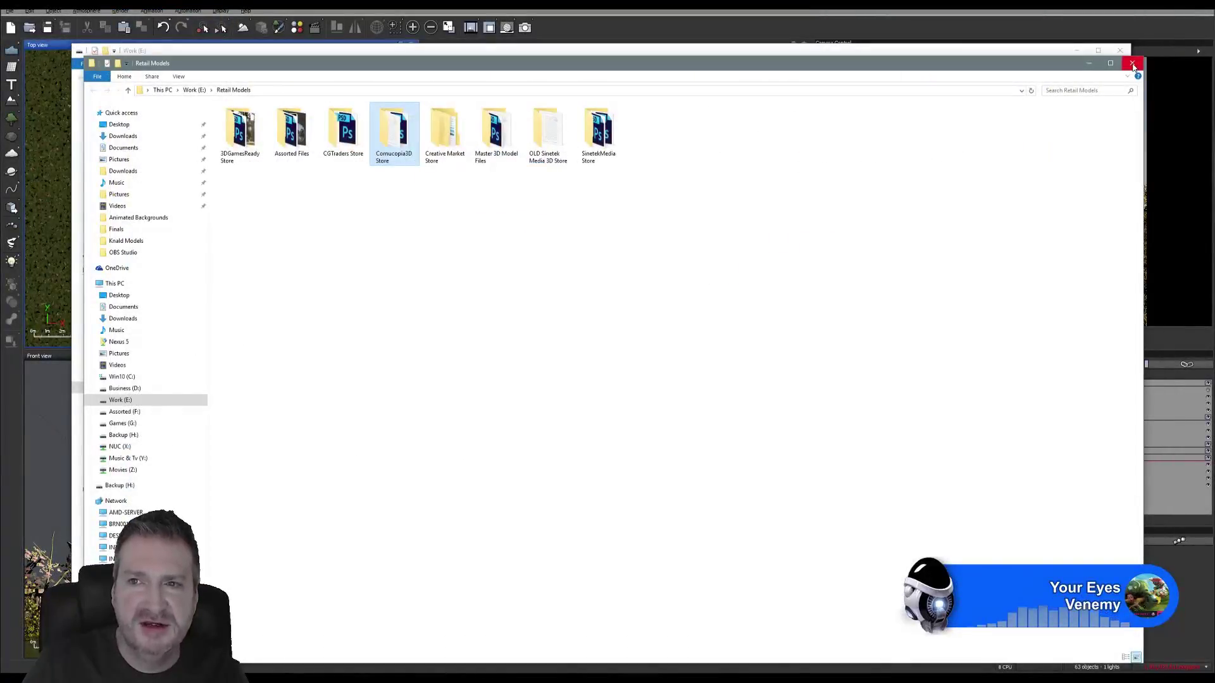
click(1133, 63)
click(1119, 51)
click(1120, 50)
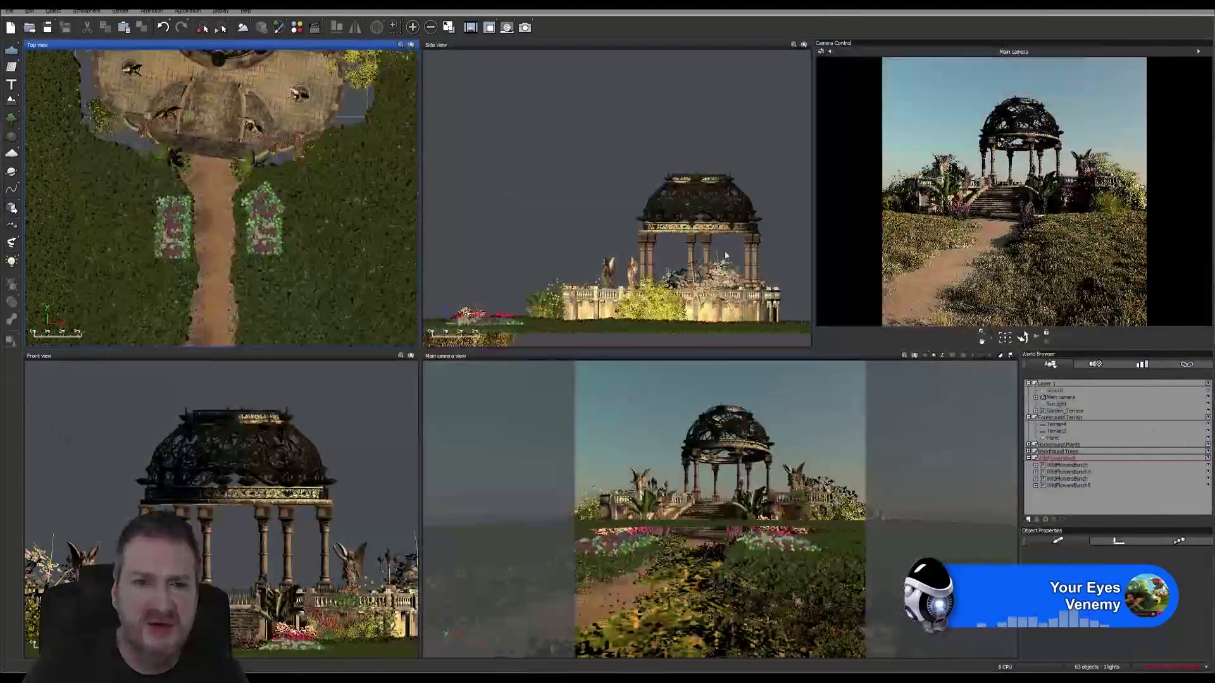
Step: Review the latest gazebo render with the flower bunches, close the render display and minimise the scene window
click(472, 28)
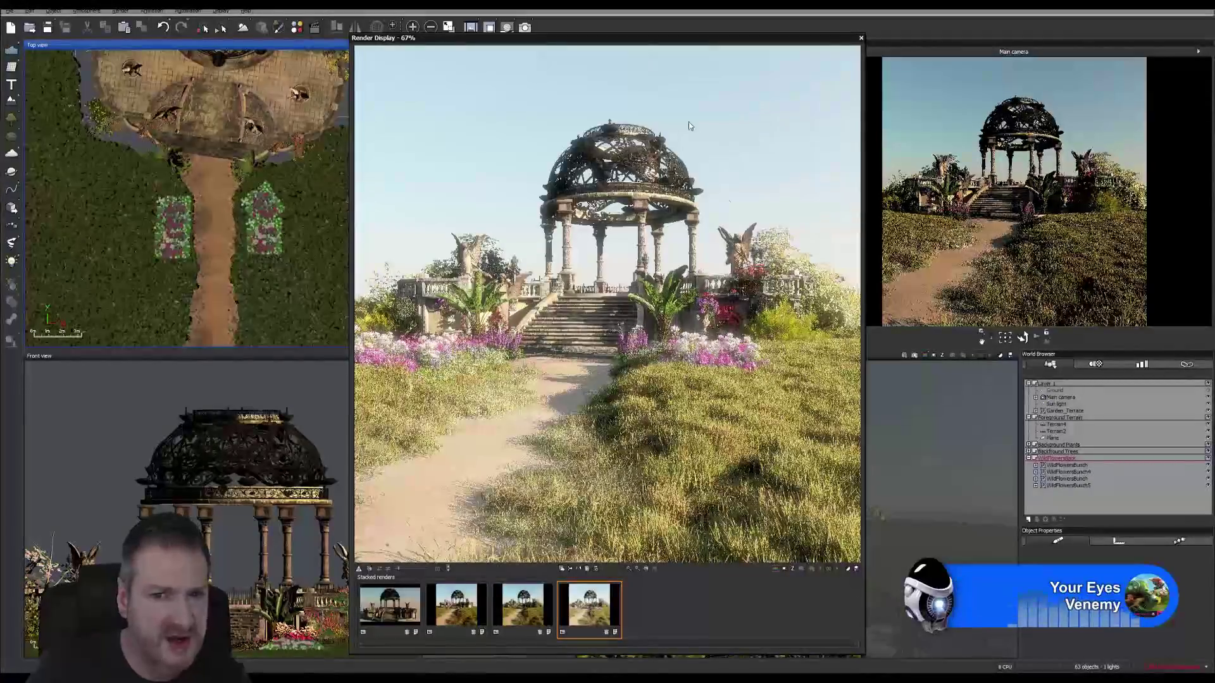
click(860, 37)
click(1149, 11)
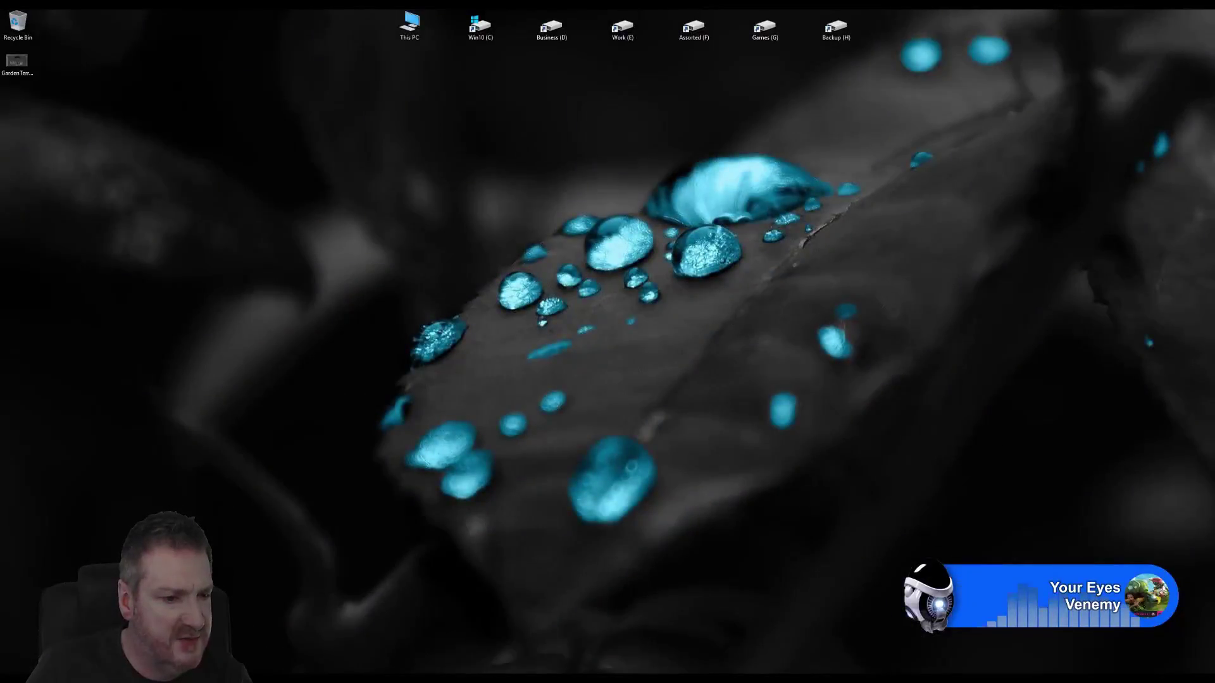
Step: Switch to SpeedTree and open the recent tree file BigLeafMaple_High_Mine.spm
key(super)
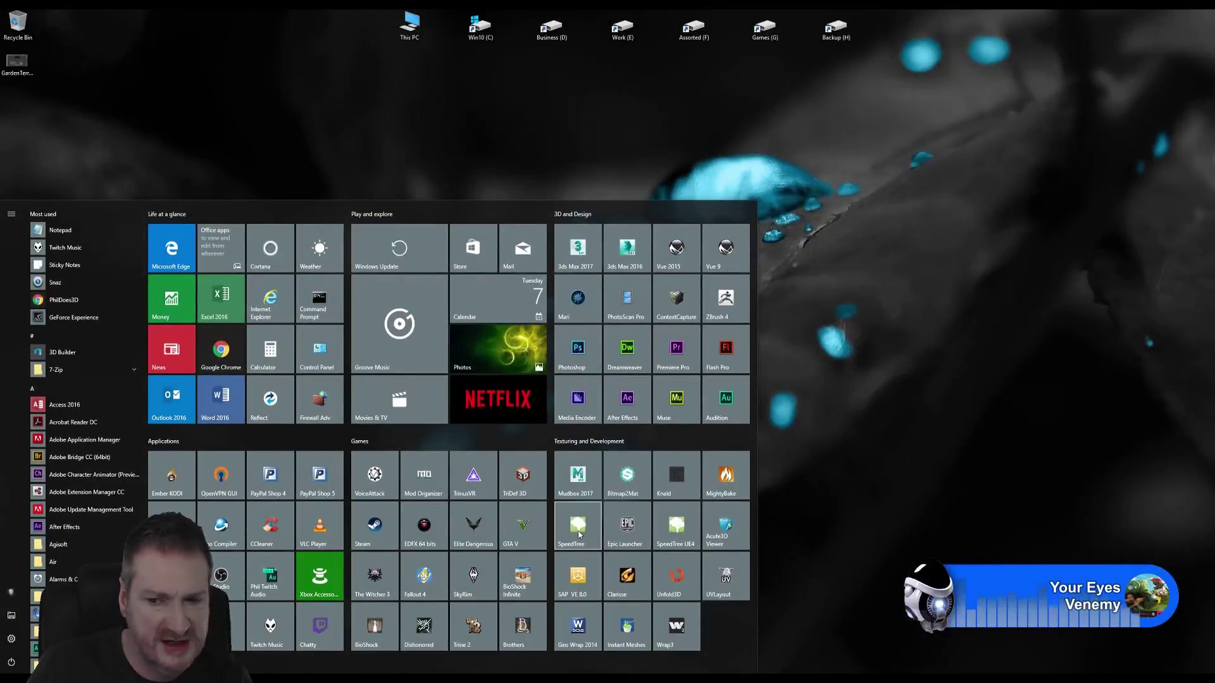
click(855, 355)
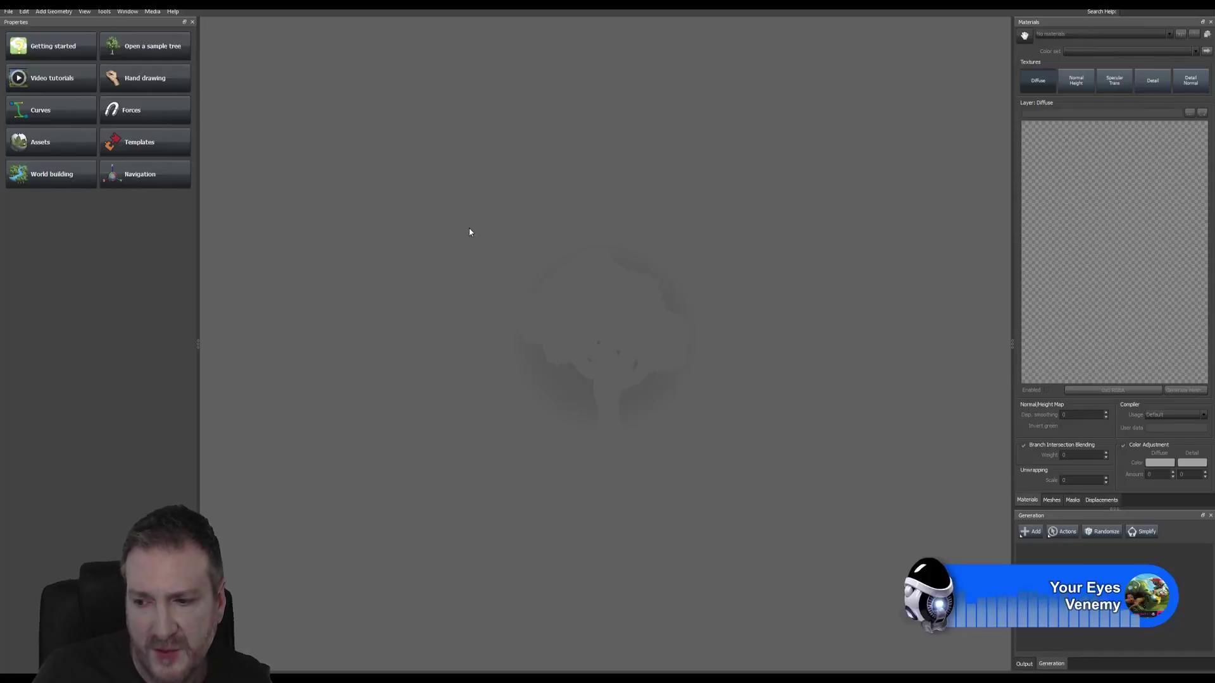
click(8, 11)
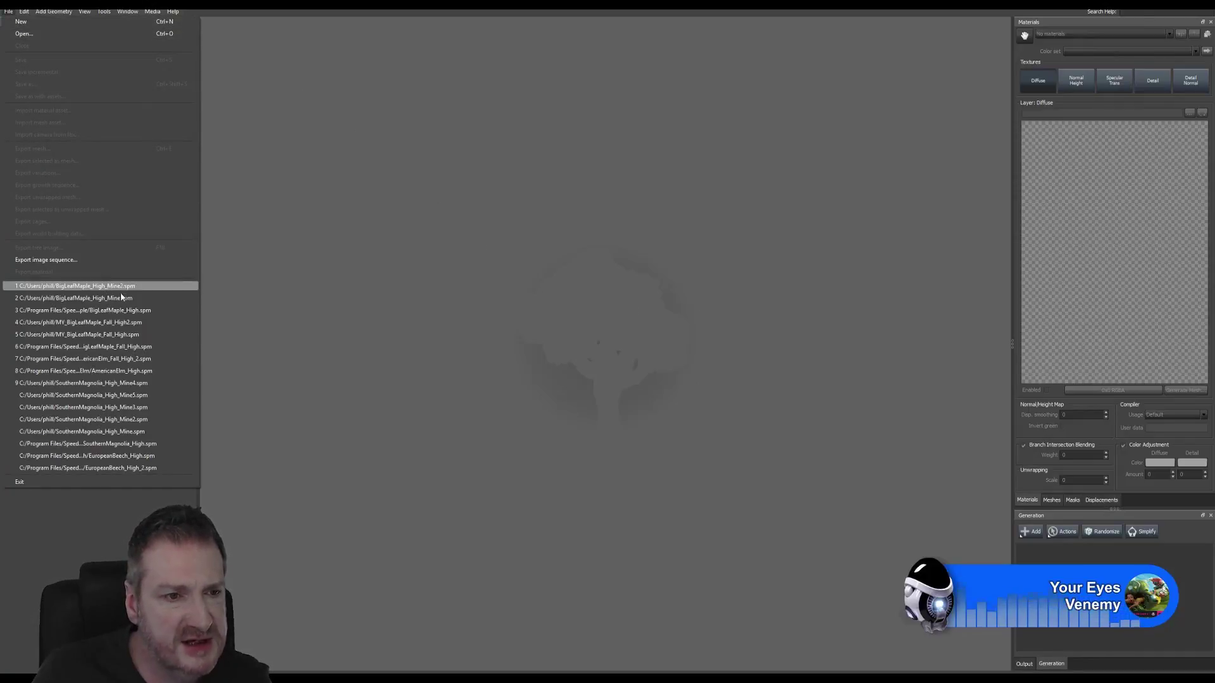
click(163, 299)
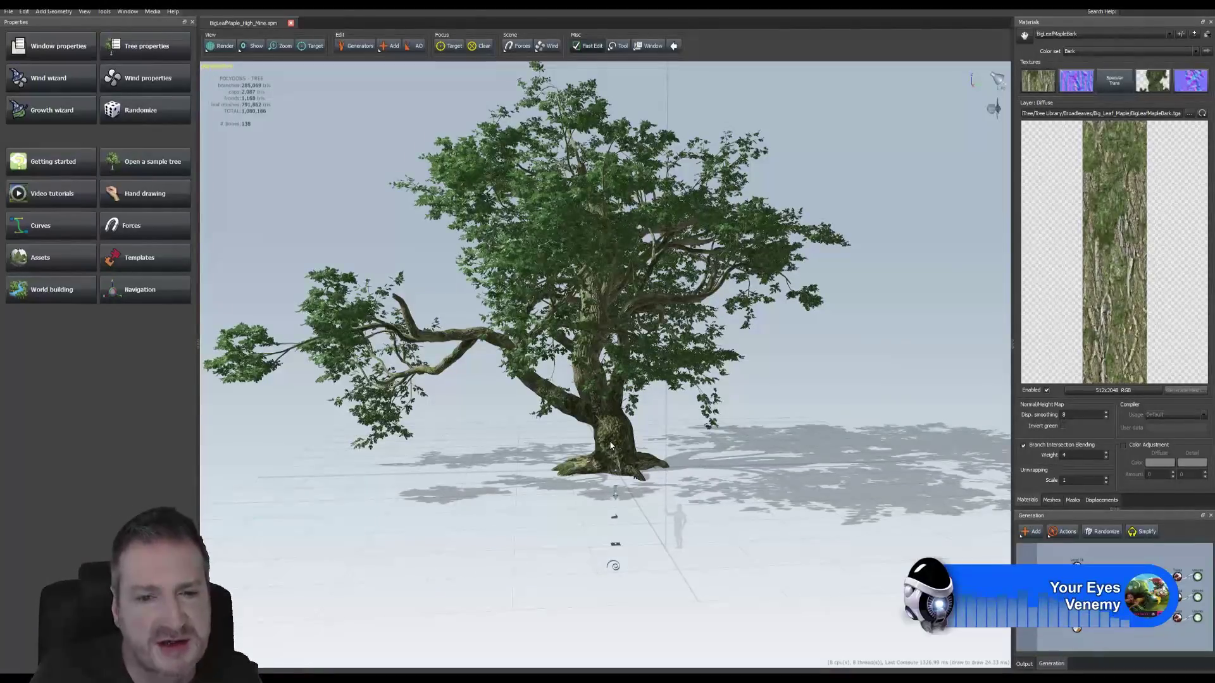
Step: Examine the maple from several sides, looking closely at the bark and the twisting limbs around the trunk fork
drag(611, 446, 691, 361)
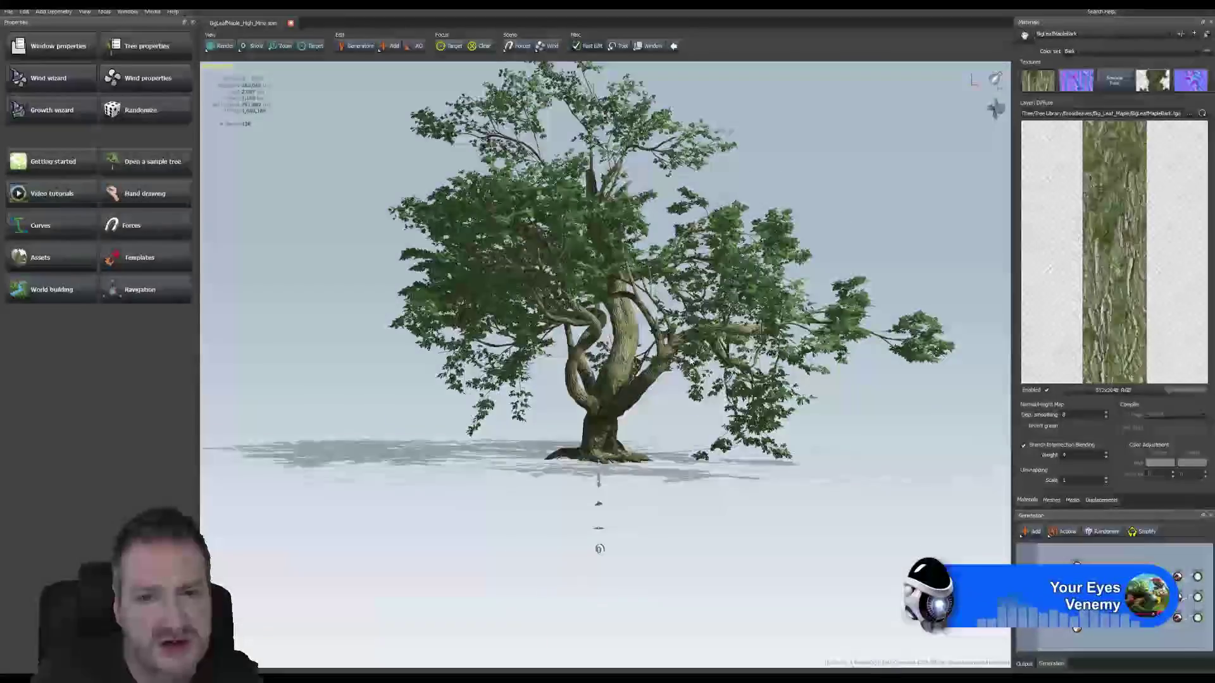
scroll(691, 362, up, 10)
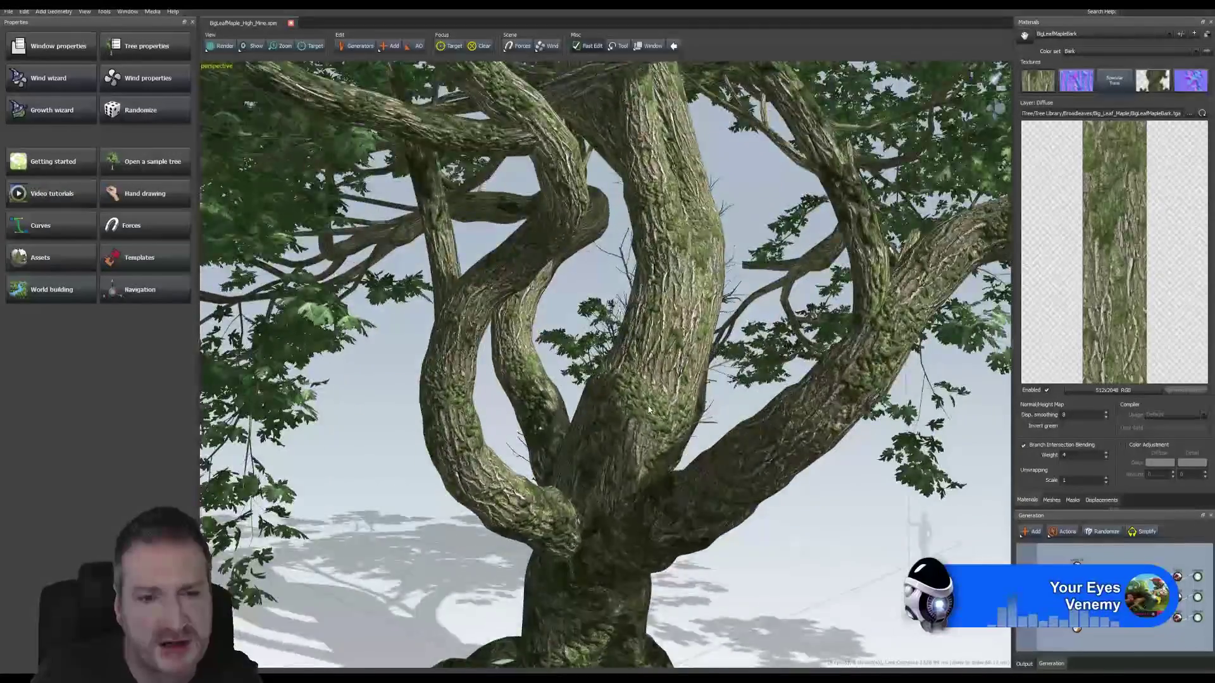
drag(648, 410, 666, 428)
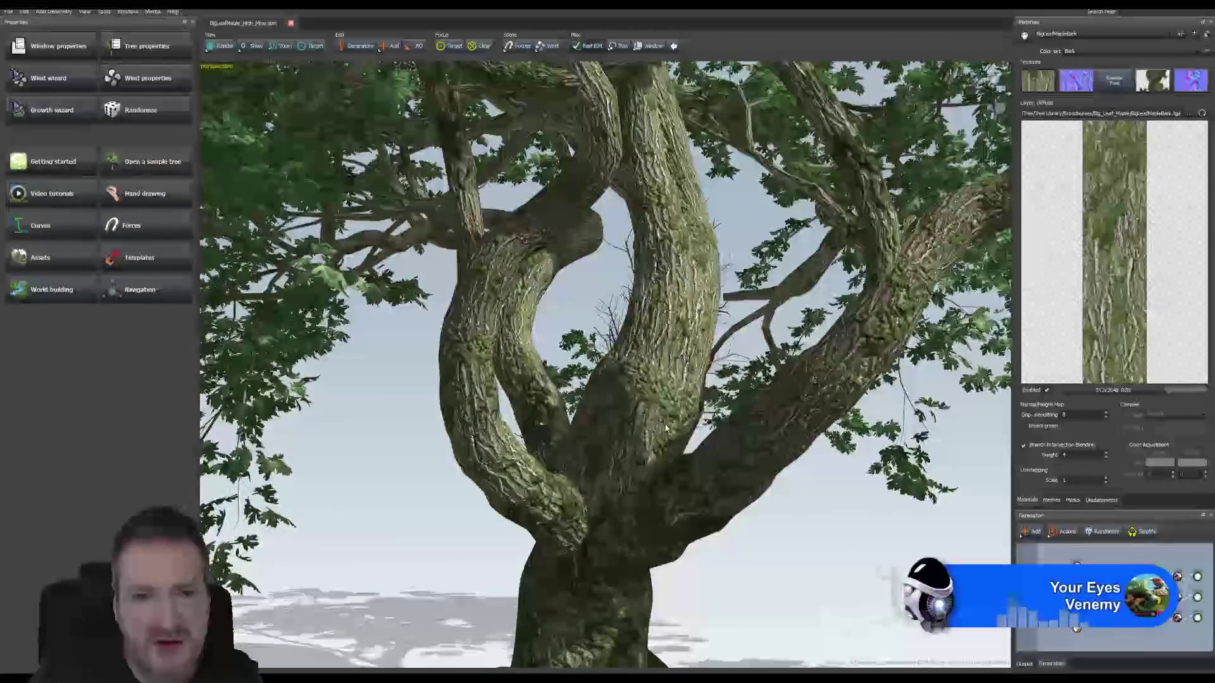
scroll(666, 429, up, 4)
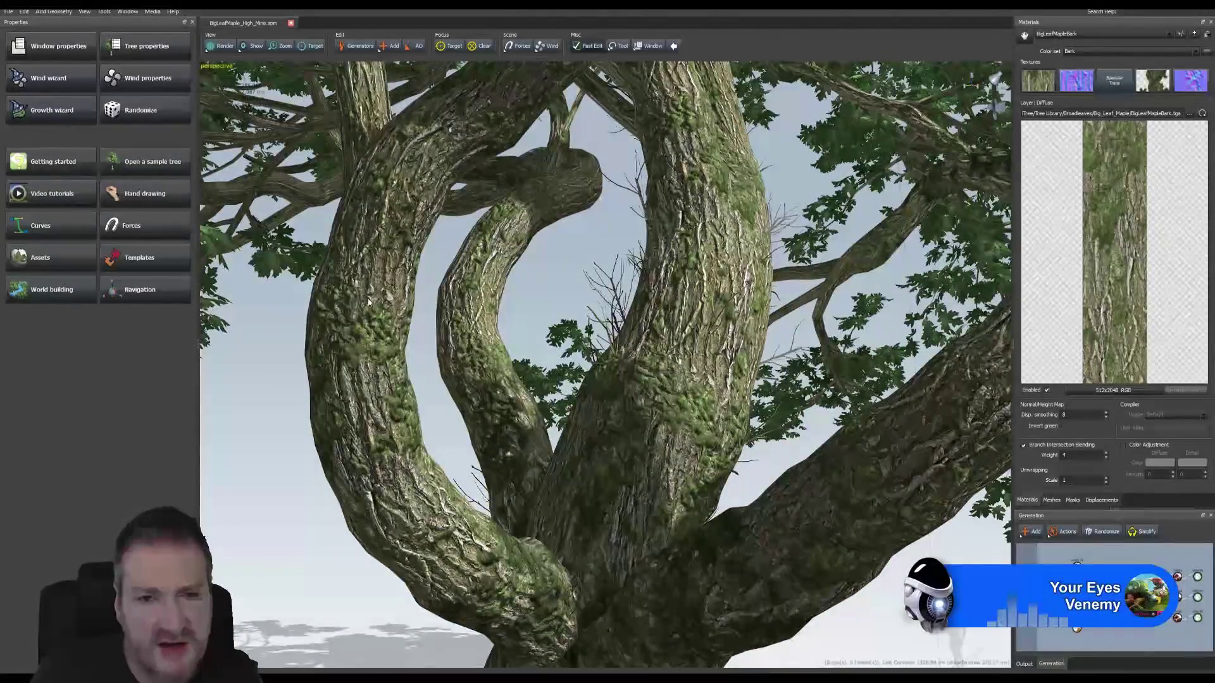
drag(674, 309, 675, 316)
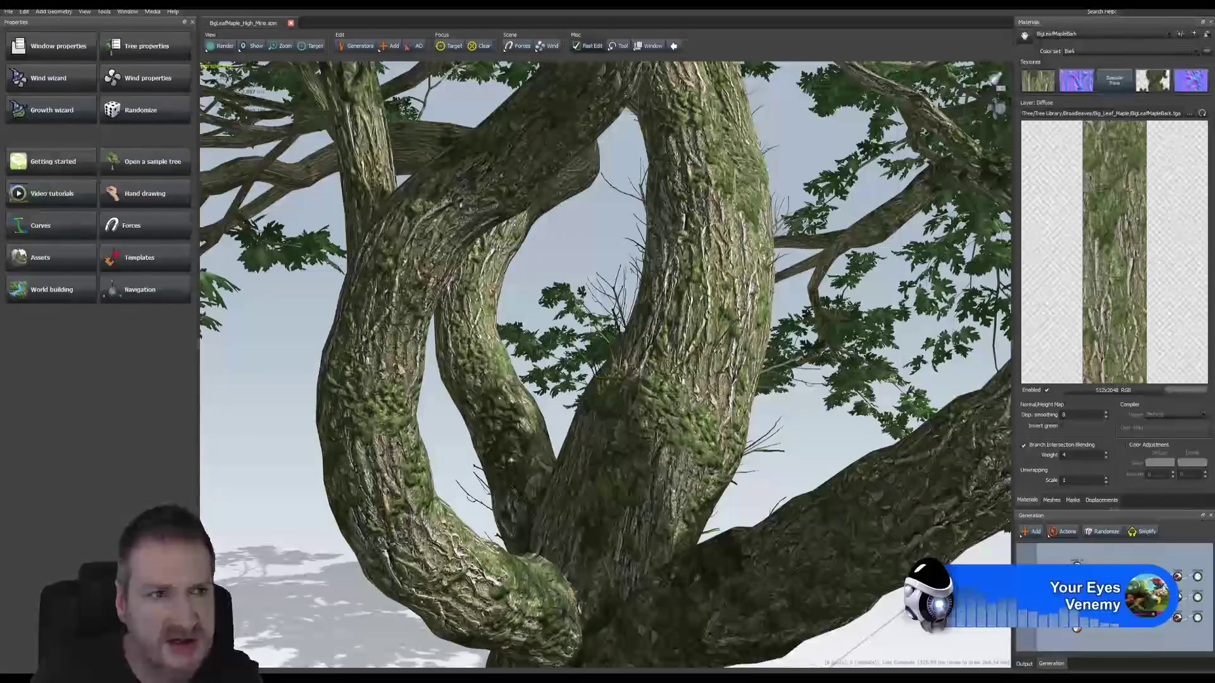
scroll(692, 388, down, 10)
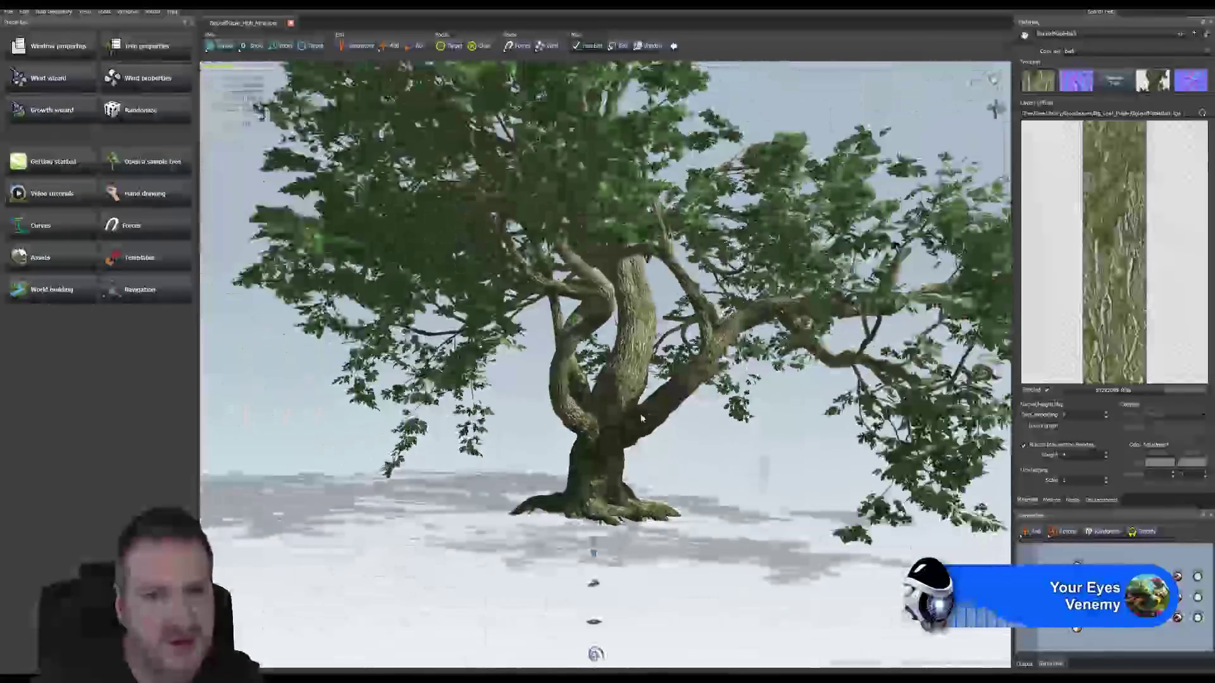
drag(641, 418, 634, 445)
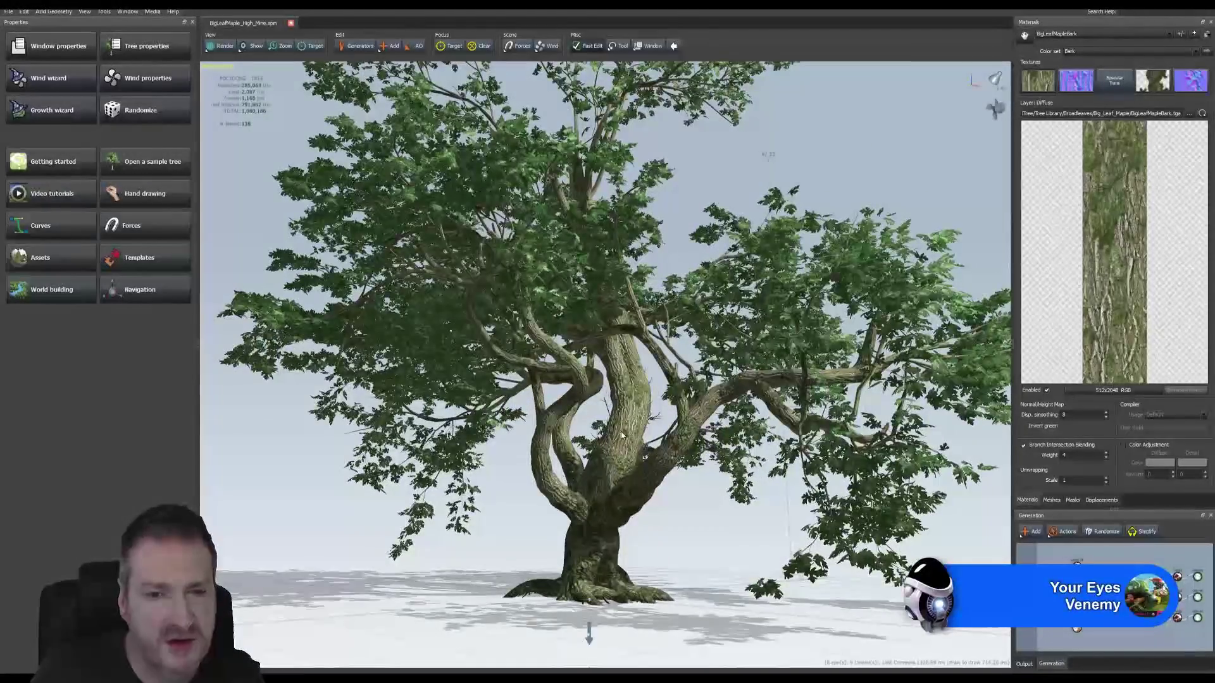
Step: Change from generator to node editing, select the maple's trunk and shift one of its lower spine control points
click(622, 435)
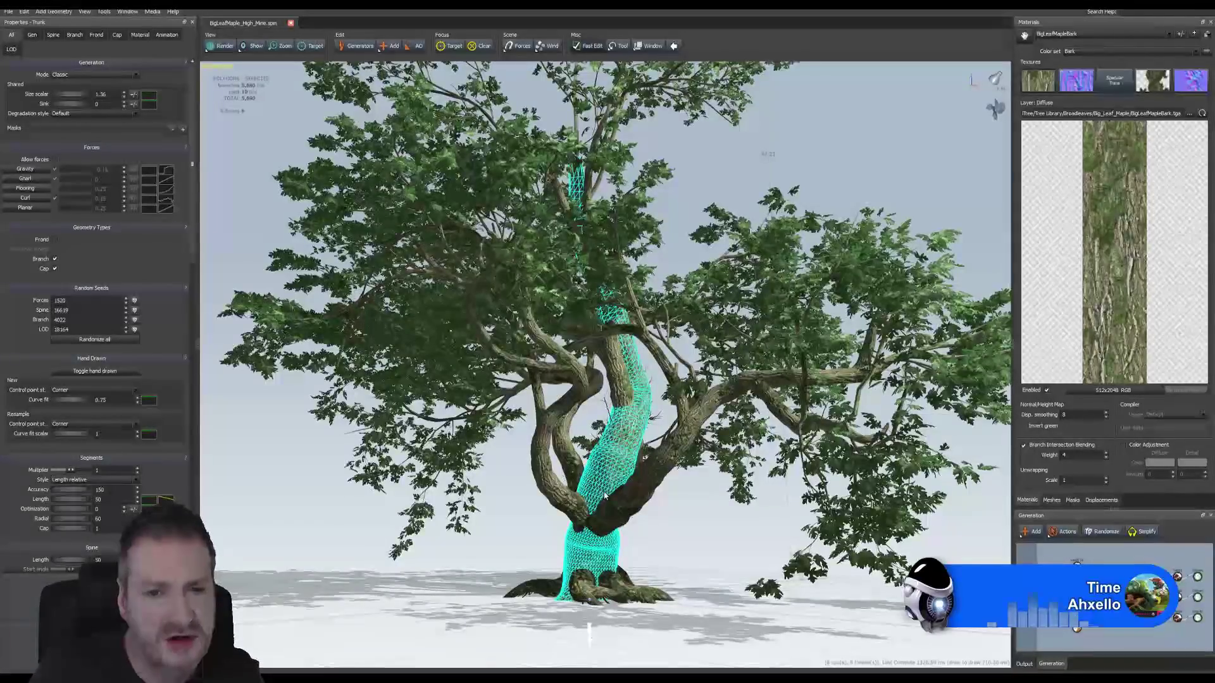
click(356, 46)
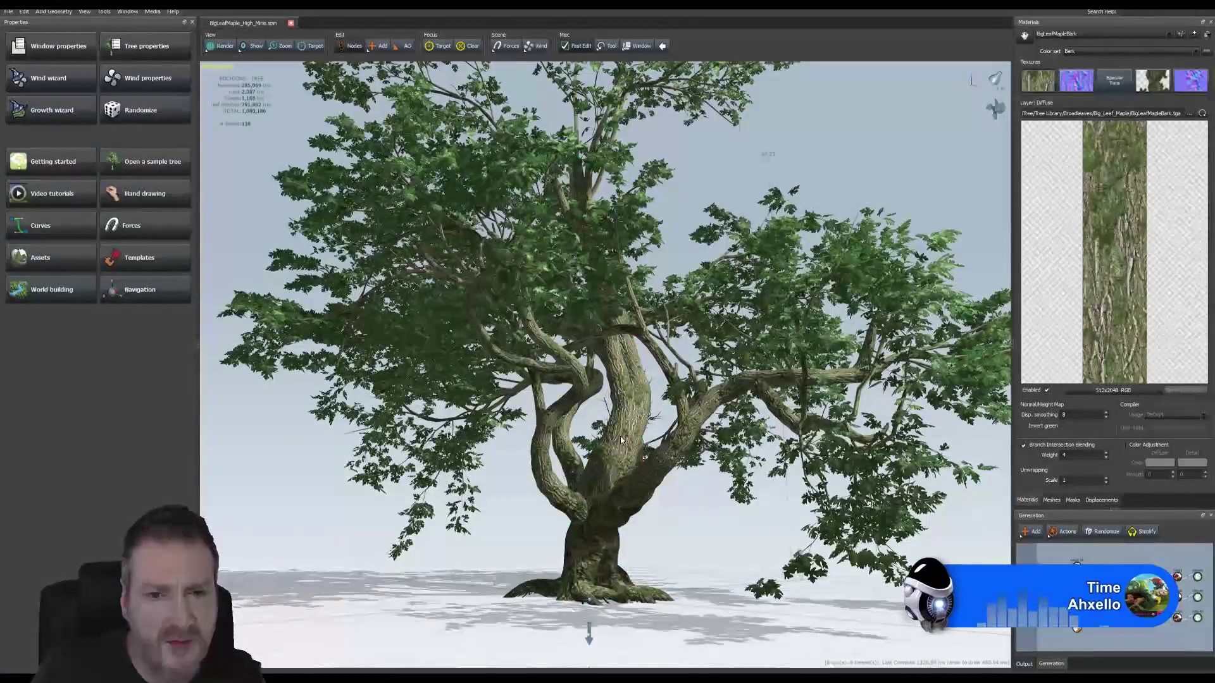
click(642, 405)
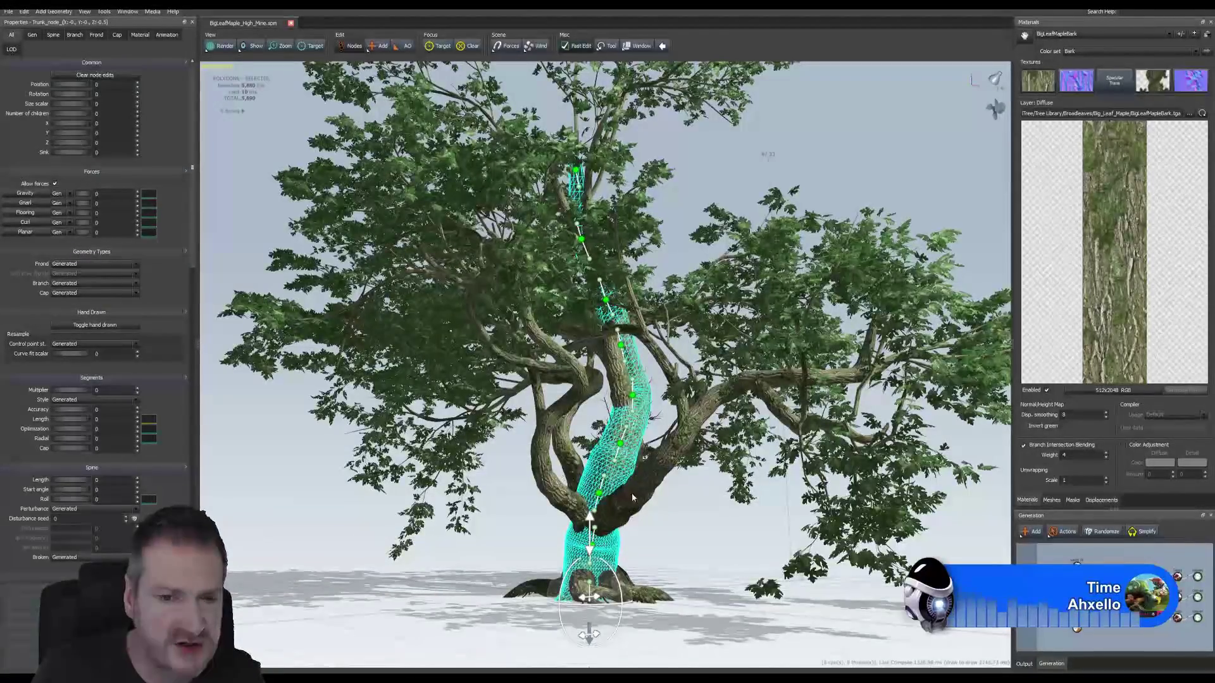
key(i)
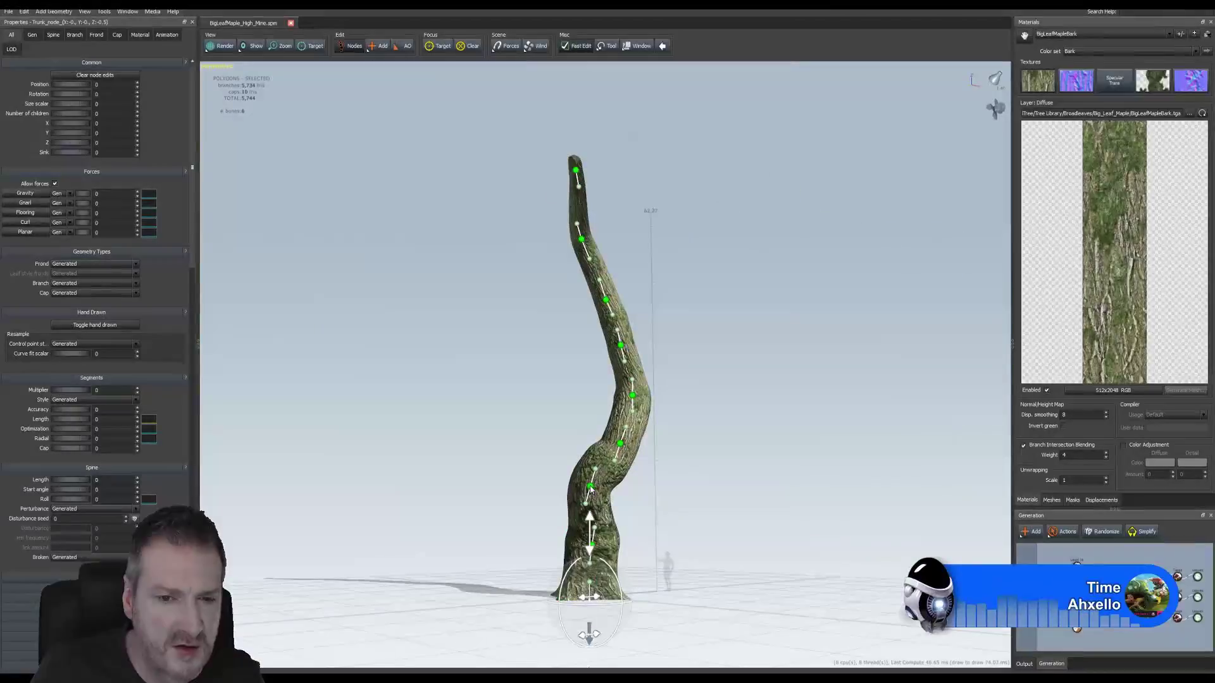
key(i)
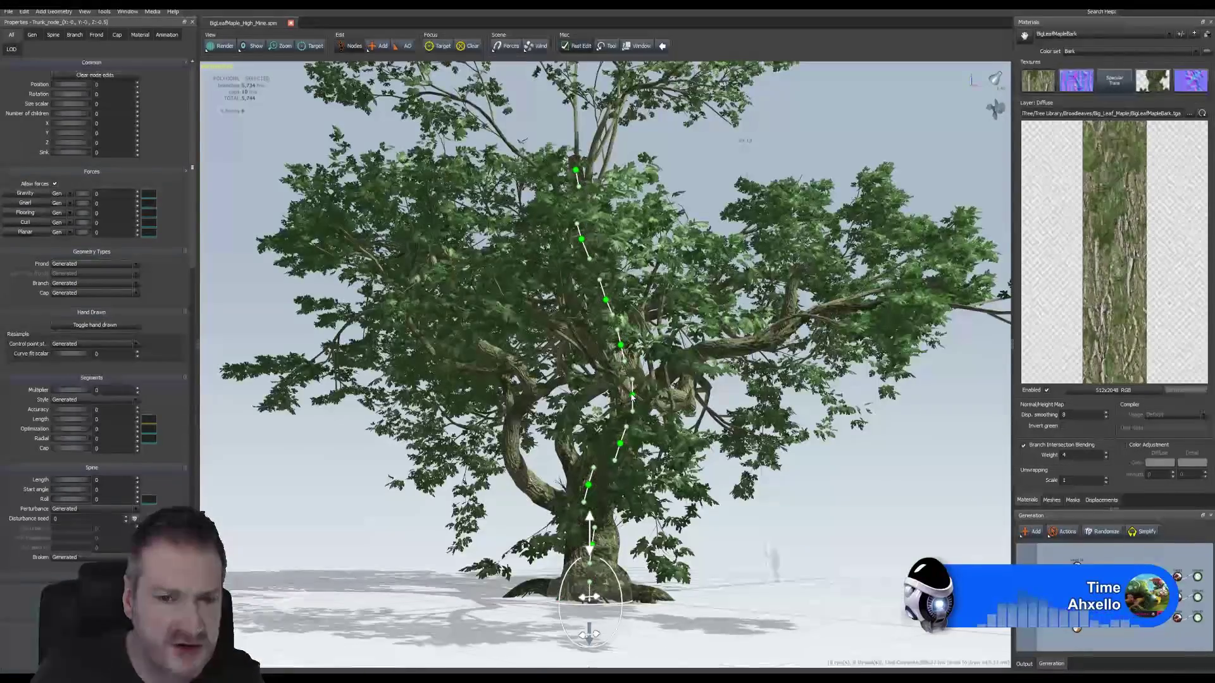
Step: Select the control point midway up the trunk, rotate it to about 21 degrees and check the whole tree
drag(631, 397, 630, 395)
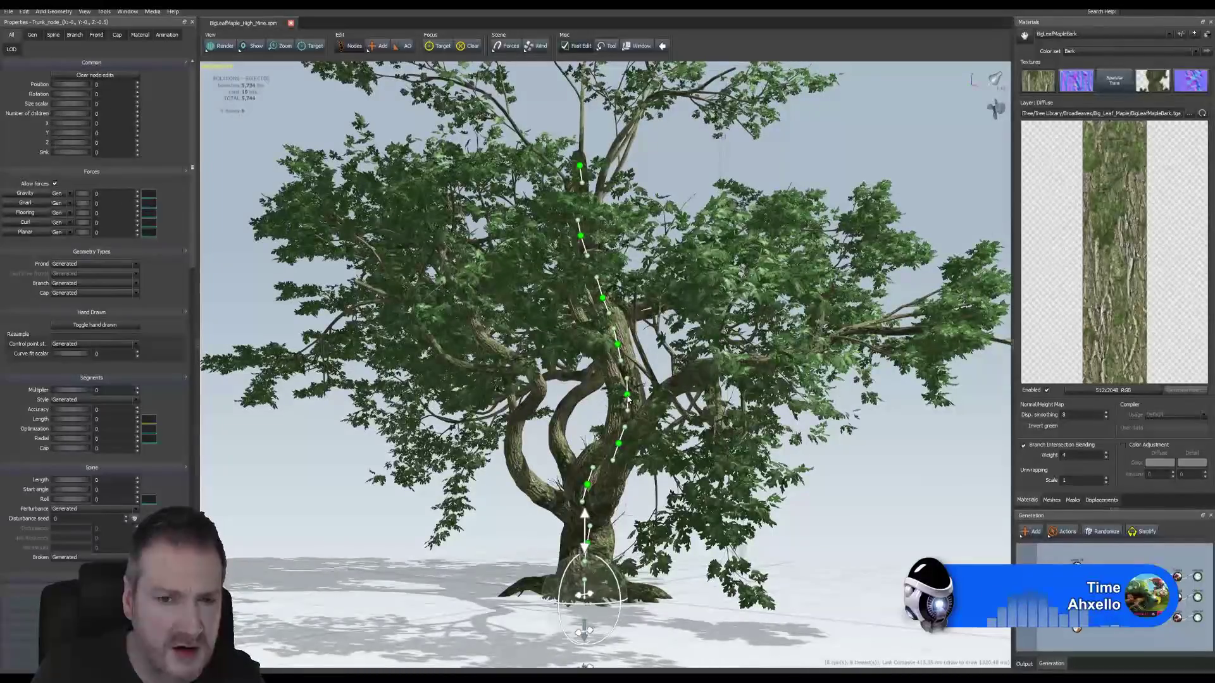
click(628, 395)
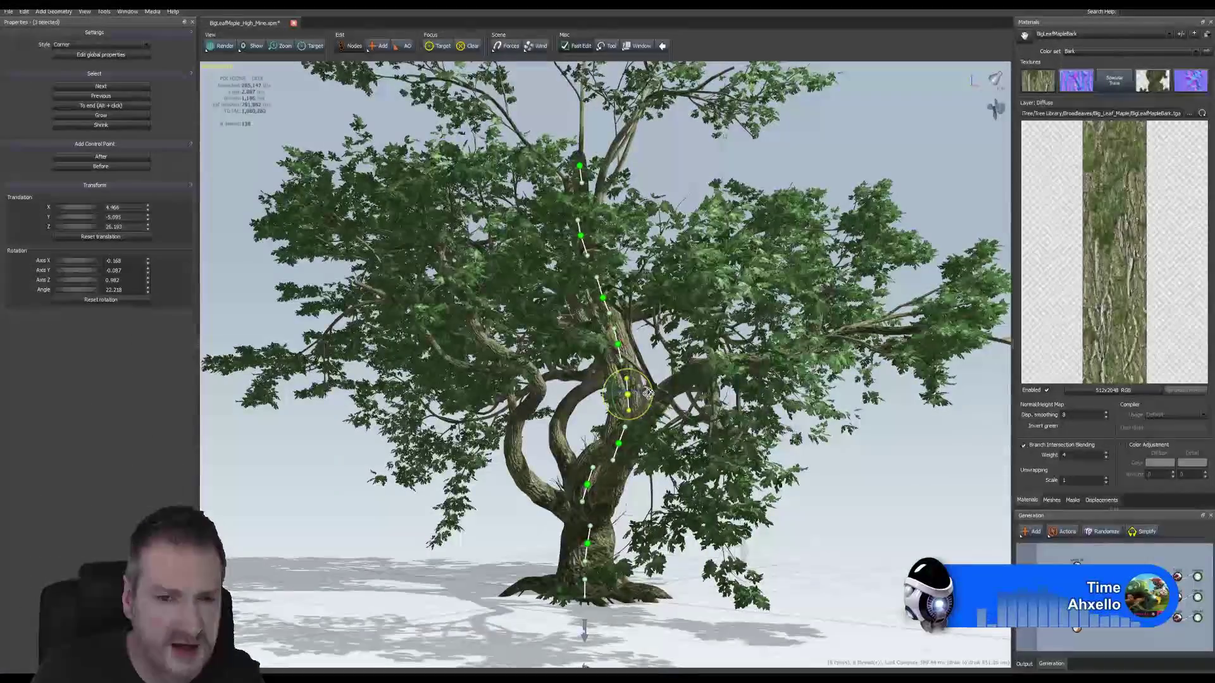
drag(633, 413, 636, 410)
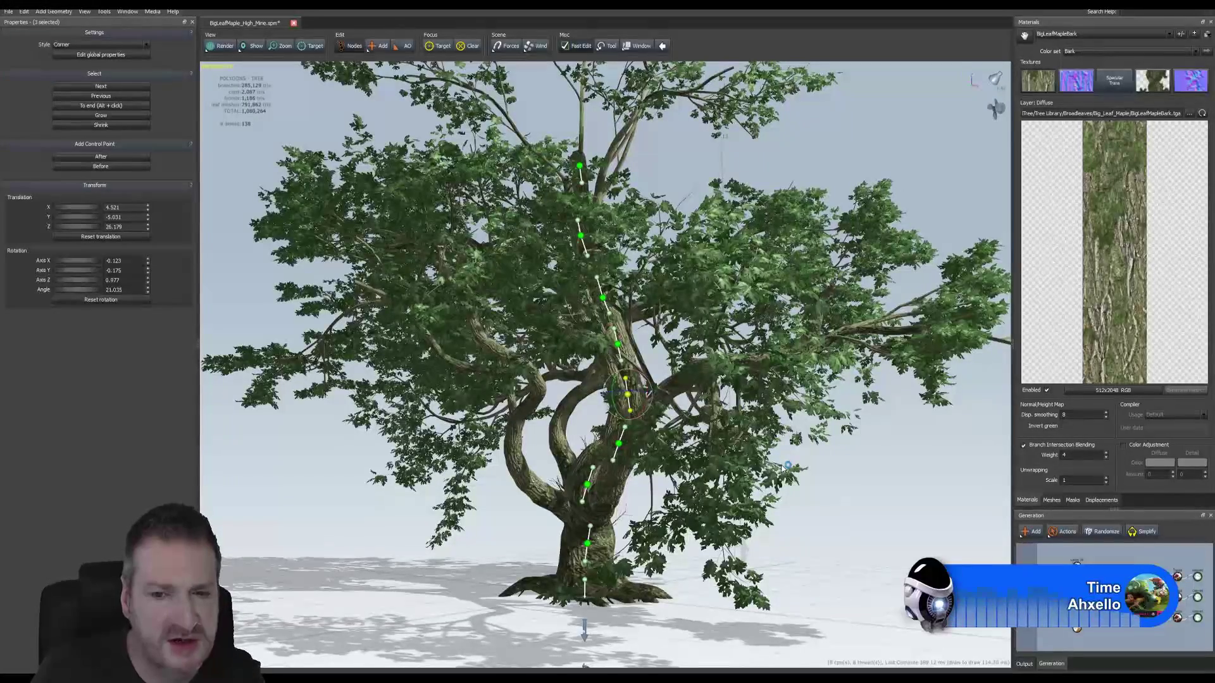
middle_drag(786, 468, 582, 481)
drag(728, 354, 796, 482)
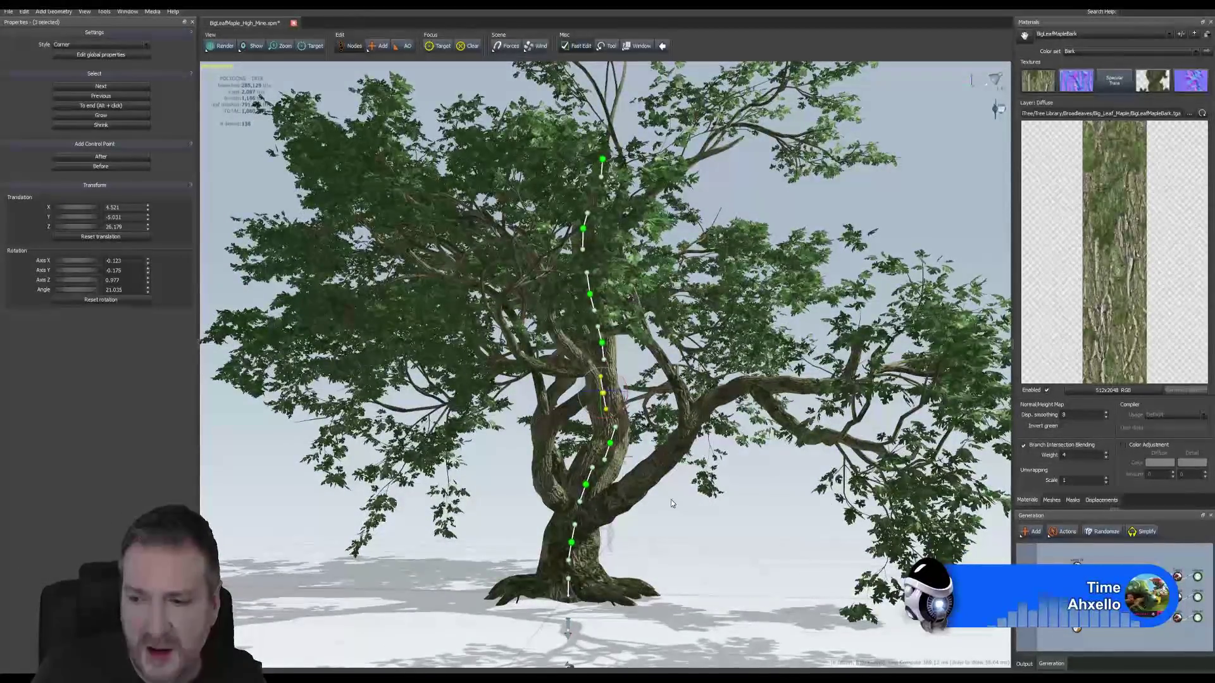
scroll(634, 488, down, 5)
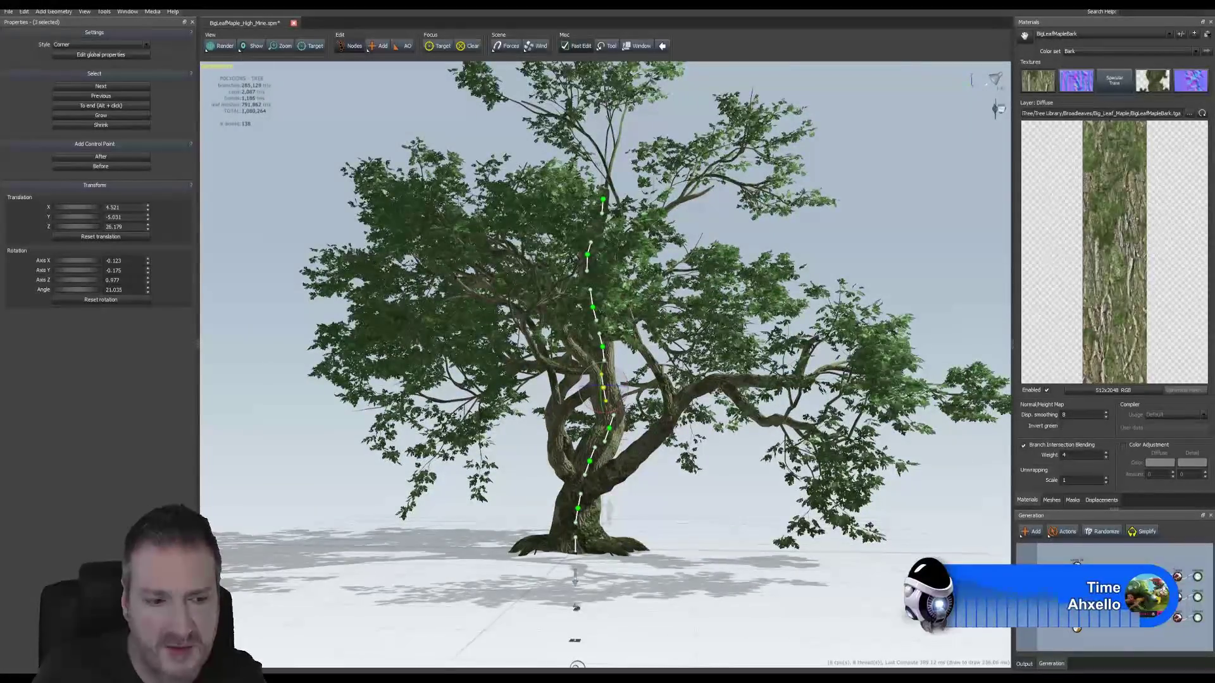
click(7, 676)
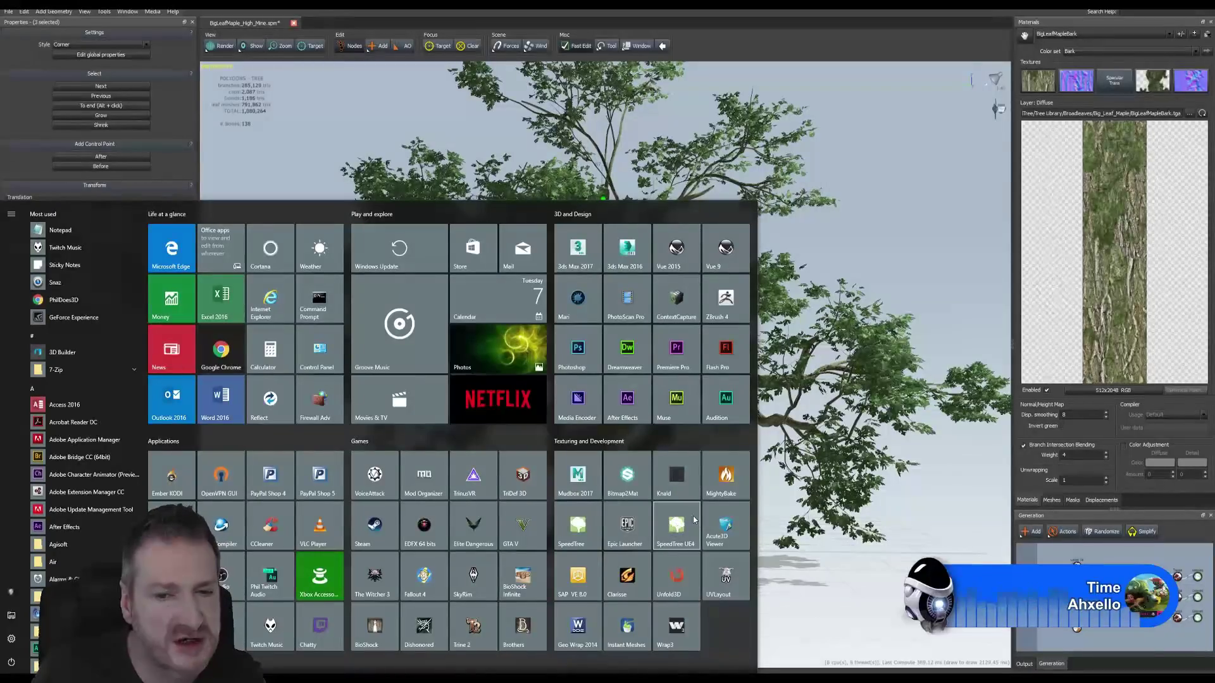
click(852, 199)
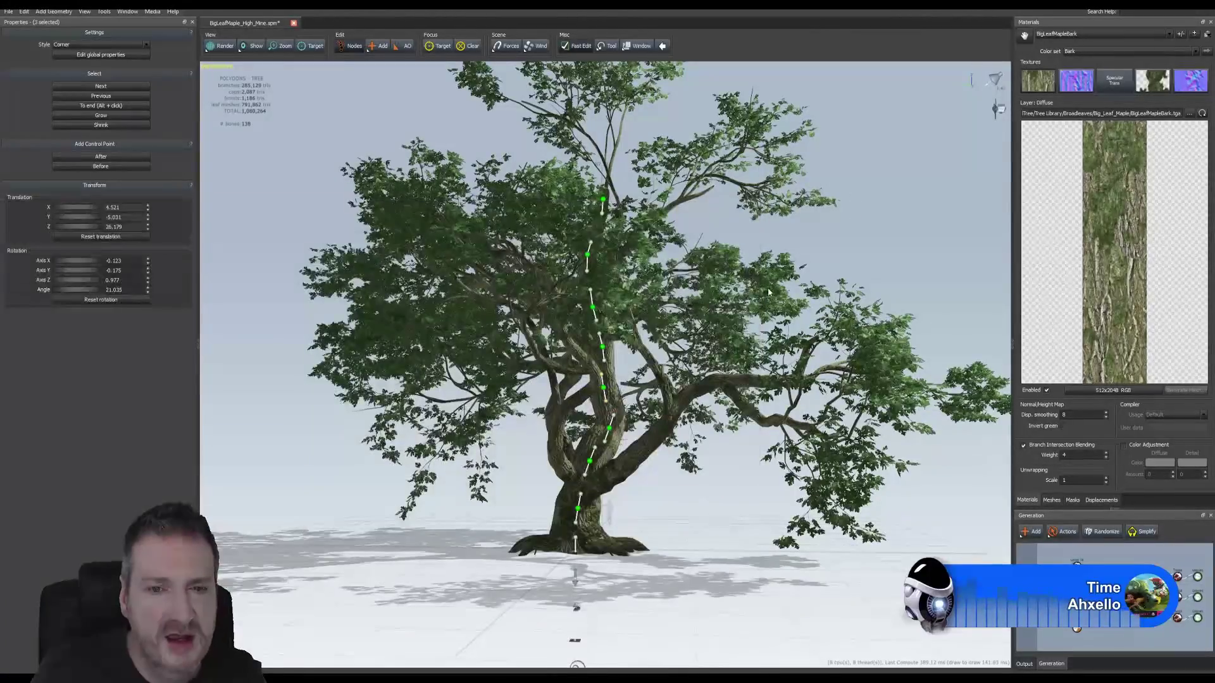
Step: Reselect the trunk, move one of its upper spine control points slightly sideways and check the reshaped crown
click(609, 395)
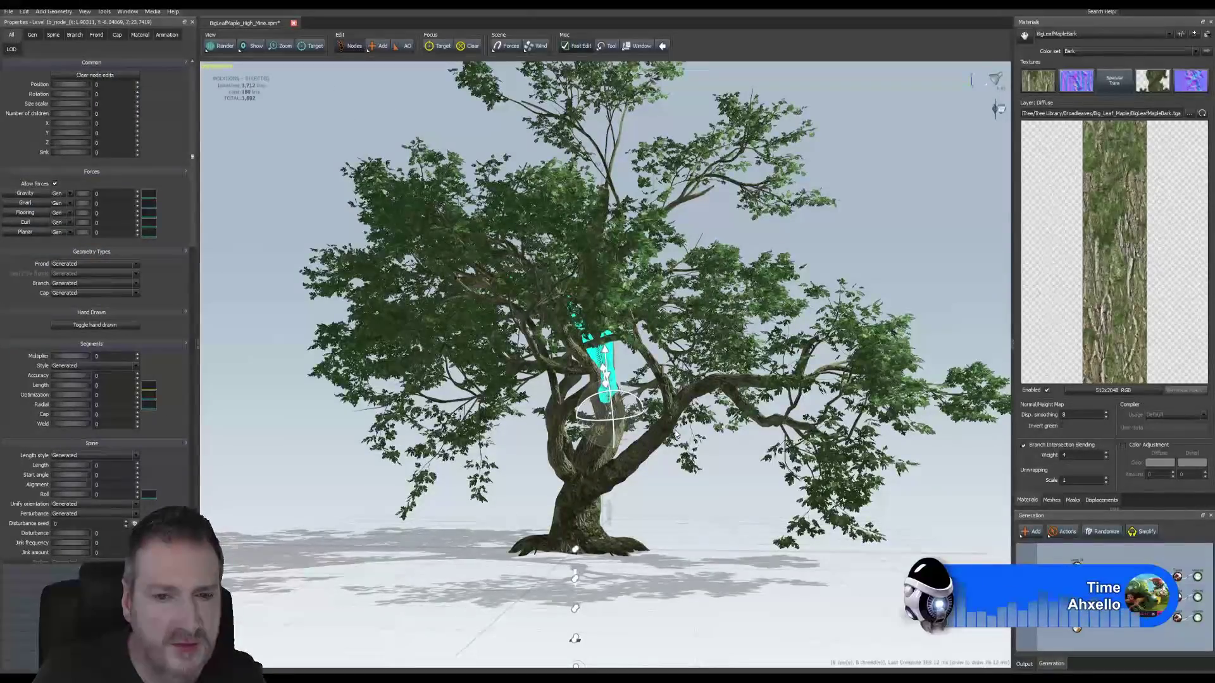
click(598, 464)
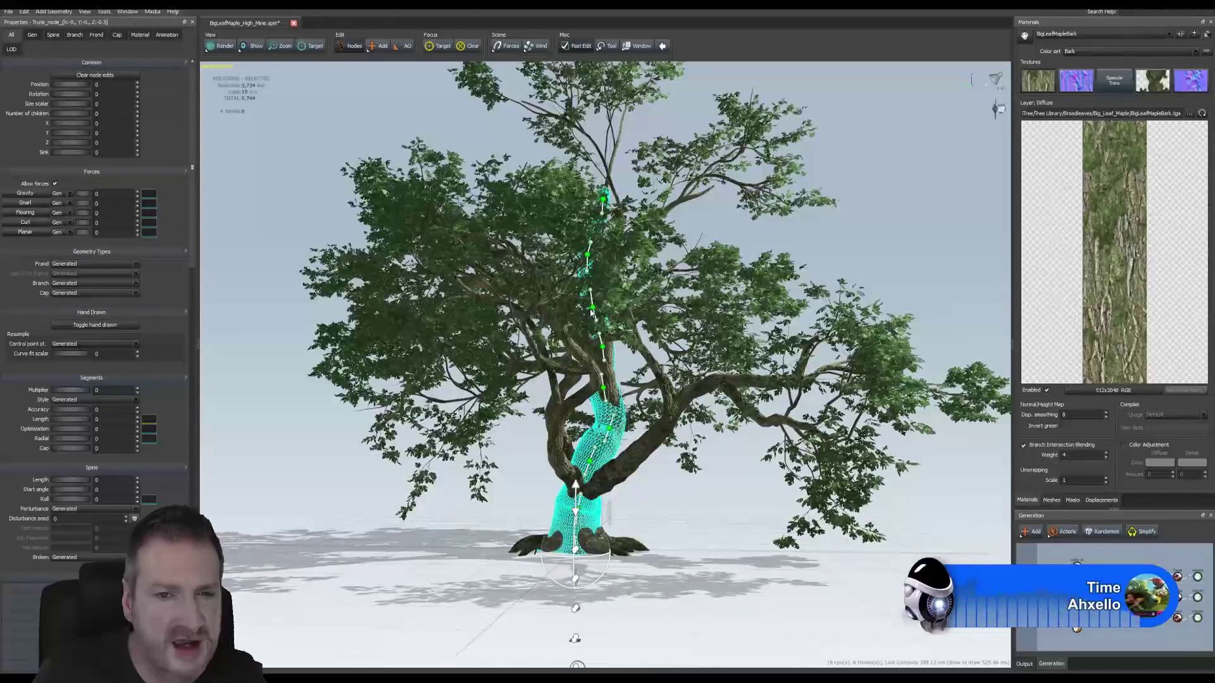
drag(593, 309, 592, 310)
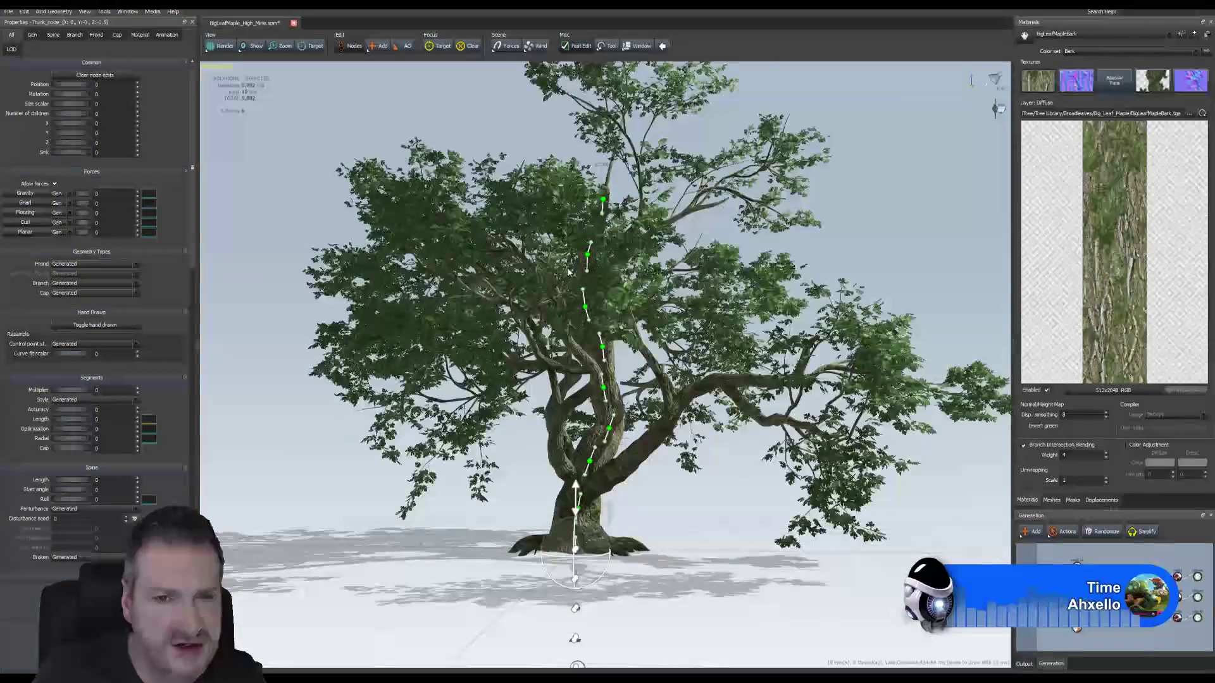
mouse_move(838, 240)
mouse_down()
mouse_move(762, 260)
mouse_move(724, 243)
mouse_move(876, 236)
mouse_move(648, 244)
mouse_move(855, 237)
mouse_up()
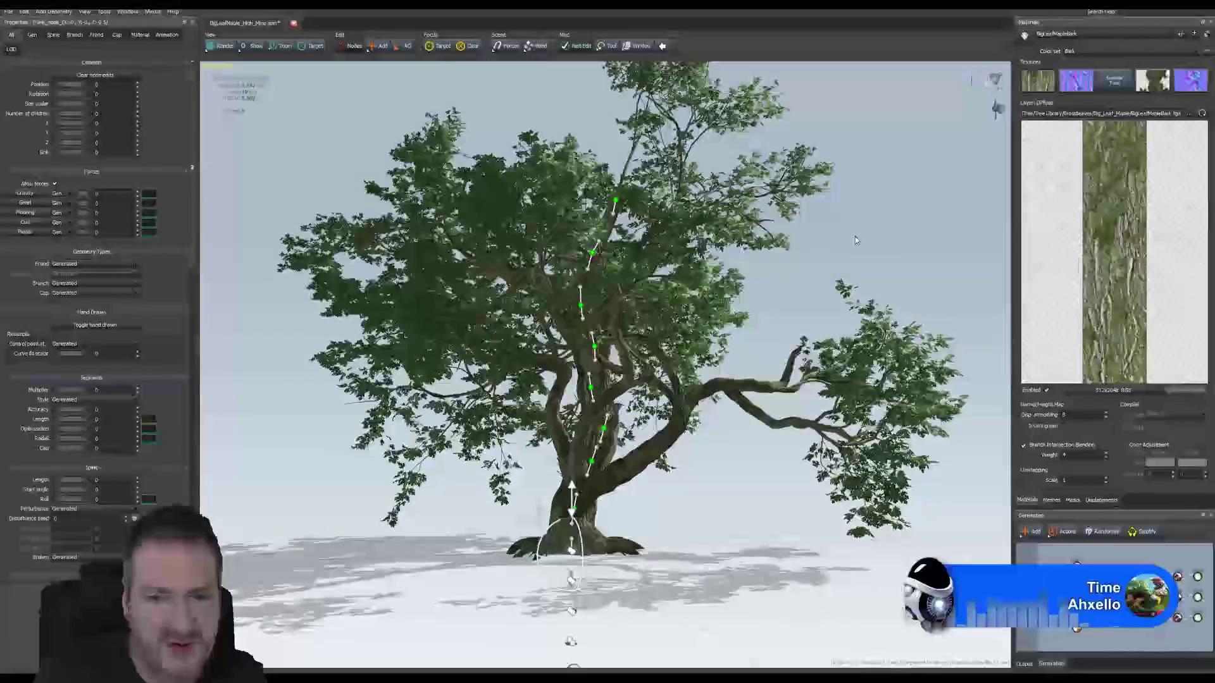
Step: Select the large low branch growing from the trunk fork and inspect the overall tree shape around it
click(659, 450)
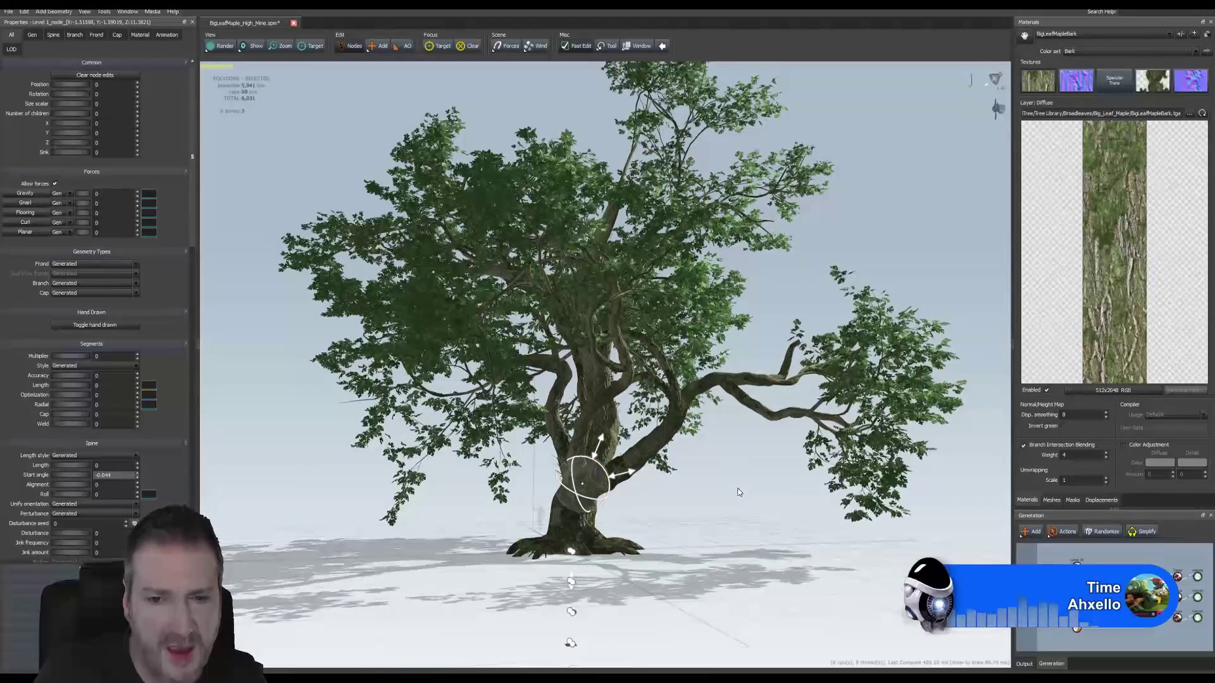
mouse_move(738, 486)
mouse_down()
mouse_move(588, 491)
mouse_move(725, 478)
mouse_up()
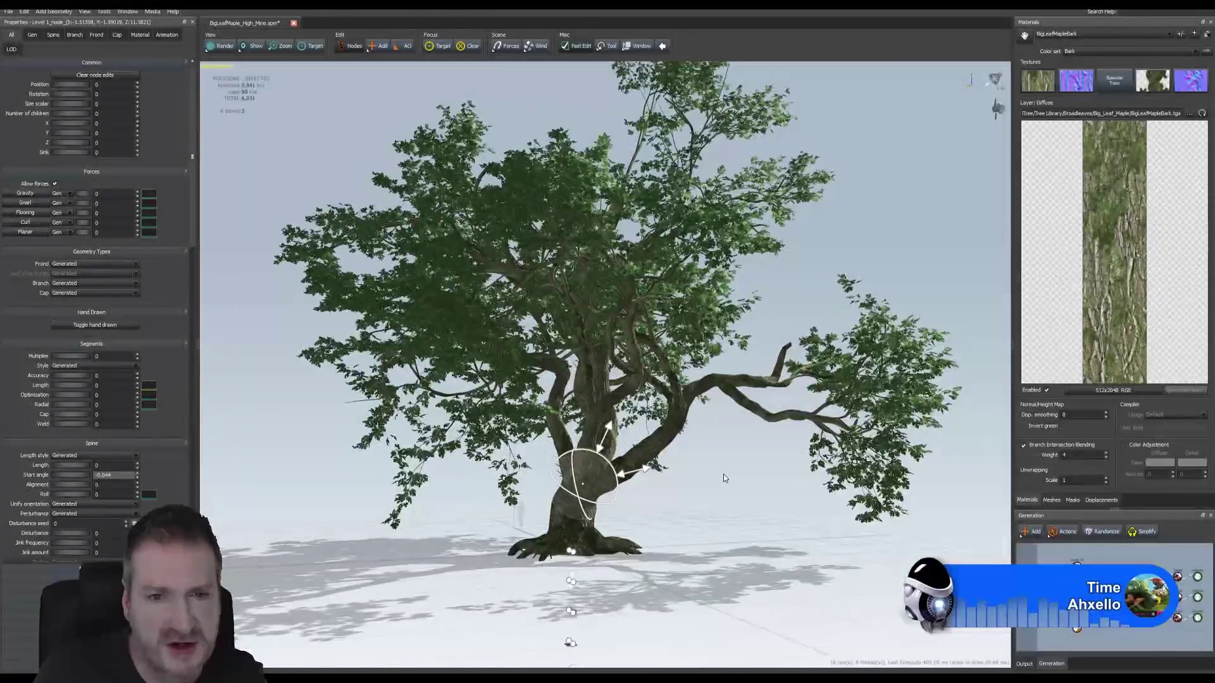
middle_drag(638, 277, 624, 294)
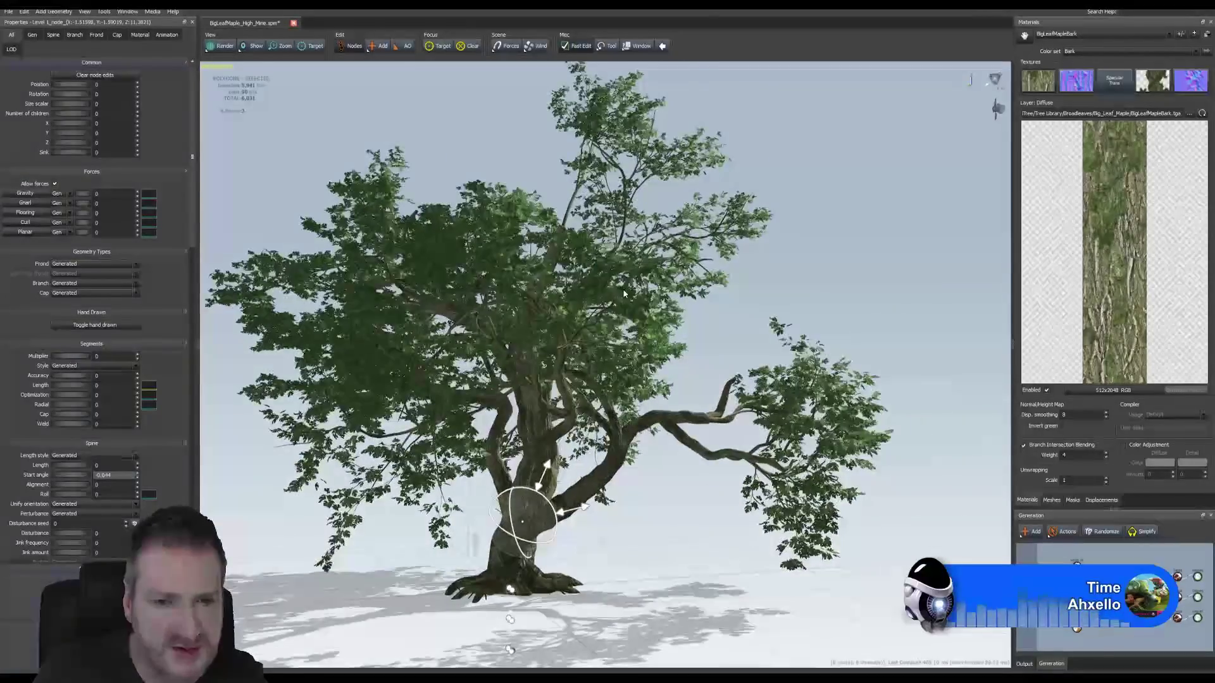
Step: Inspect the reshaped maple's trunk fork, low branch, roots and crown up close and from several sides
drag(546, 394, 568, 446)
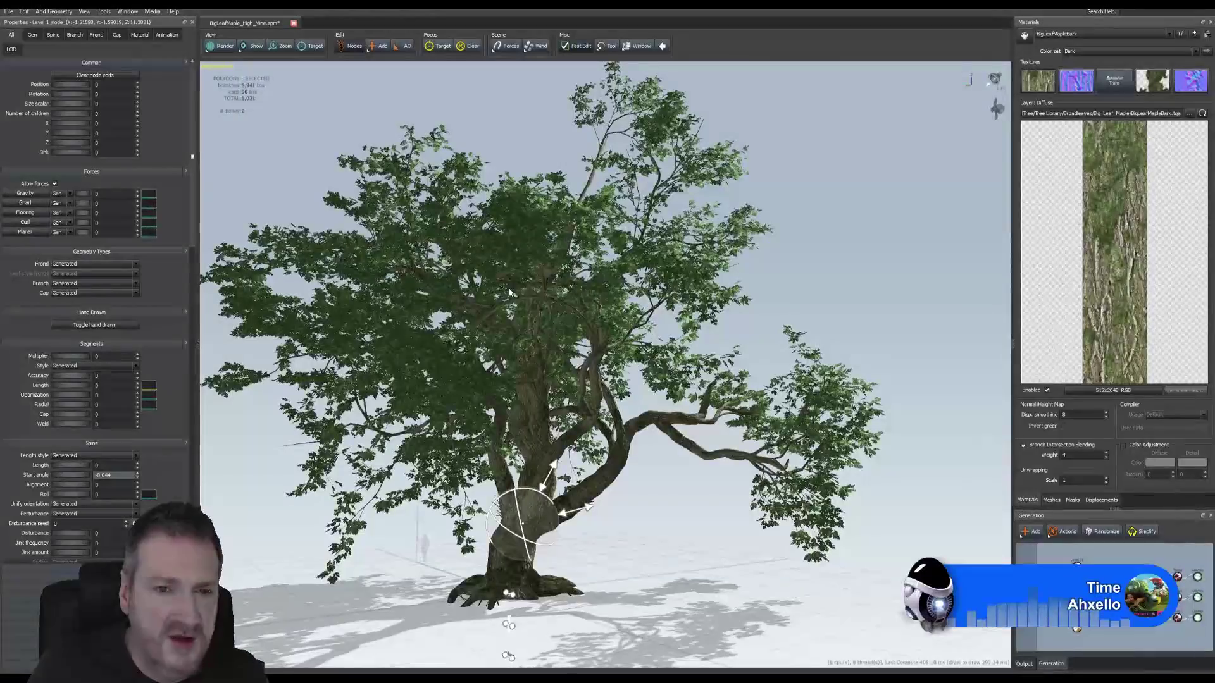
middle_drag(614, 390, 627, 392)
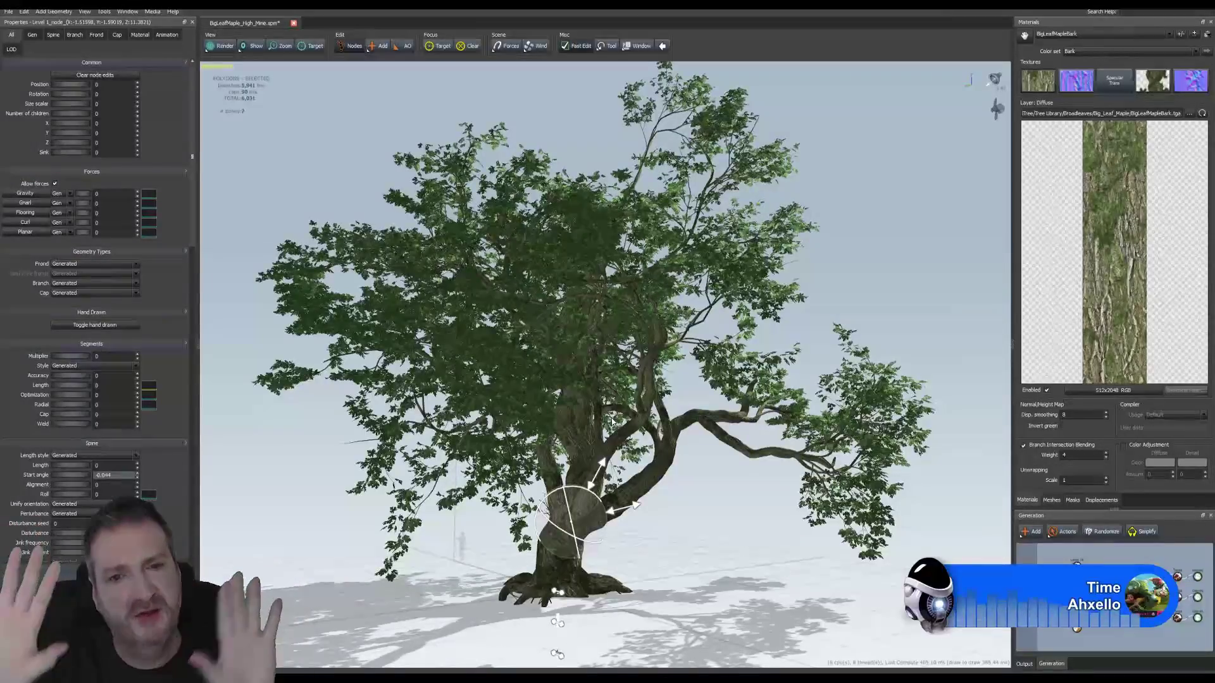
scroll(604, 437, up, 8)
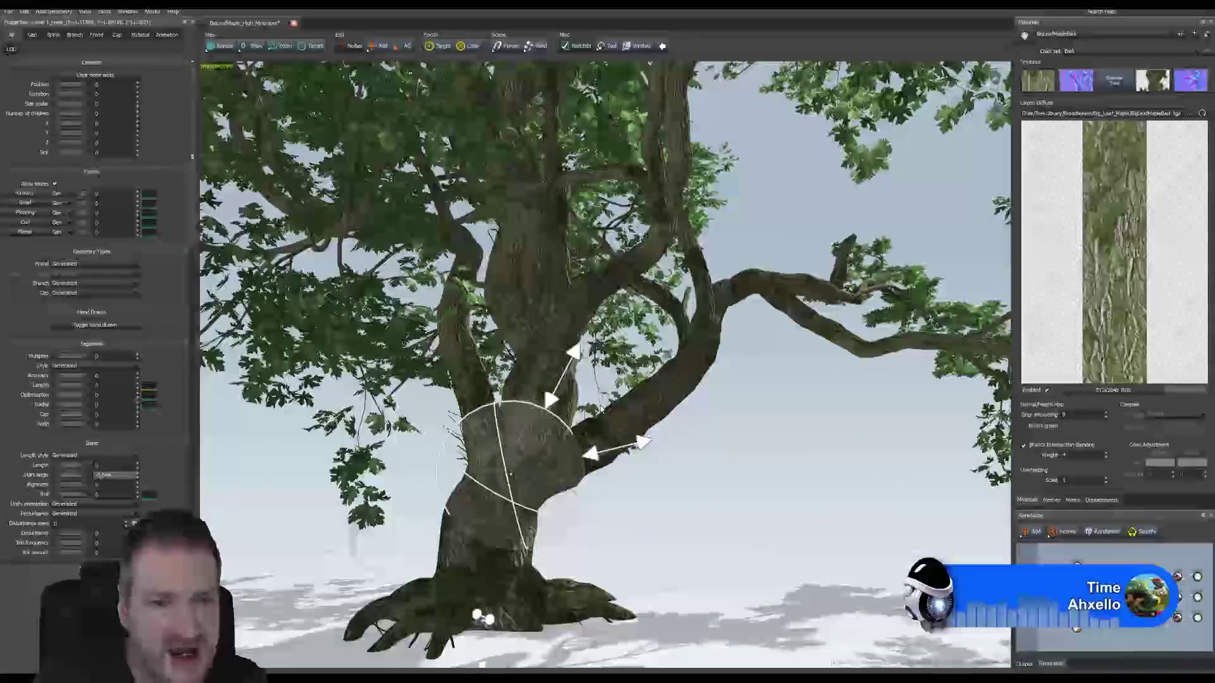
drag(548, 360, 487, 371)
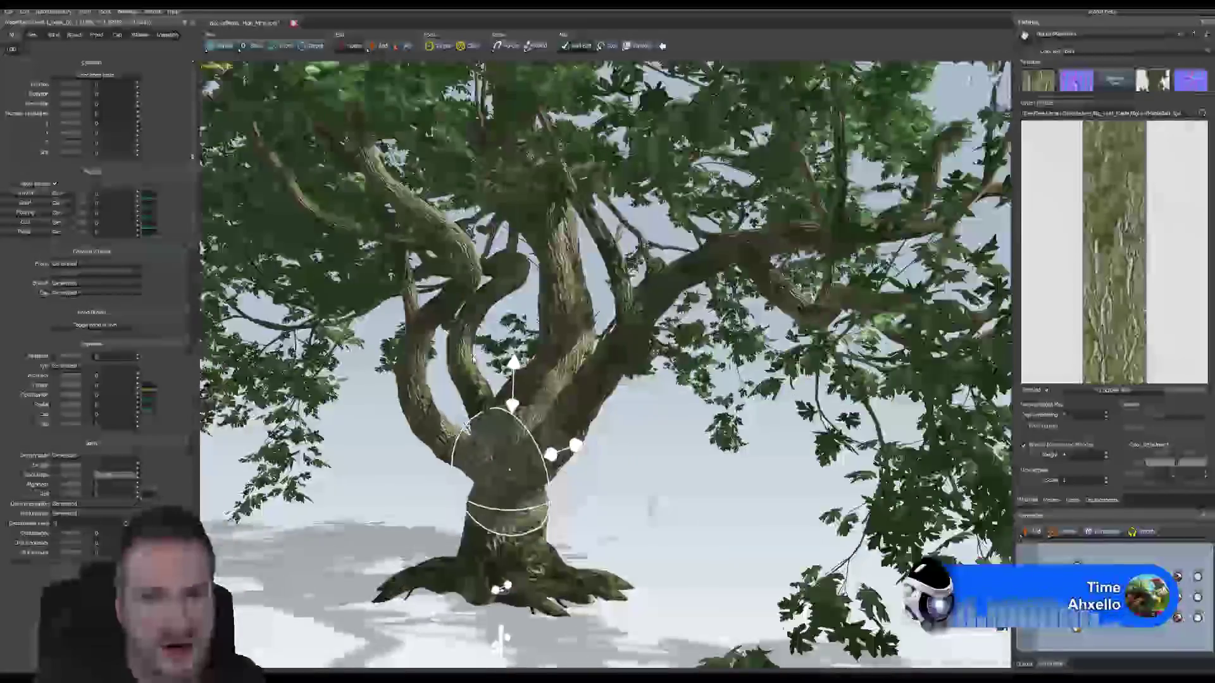
scroll(487, 371, up, 6)
scroll(494, 350, down, 7)
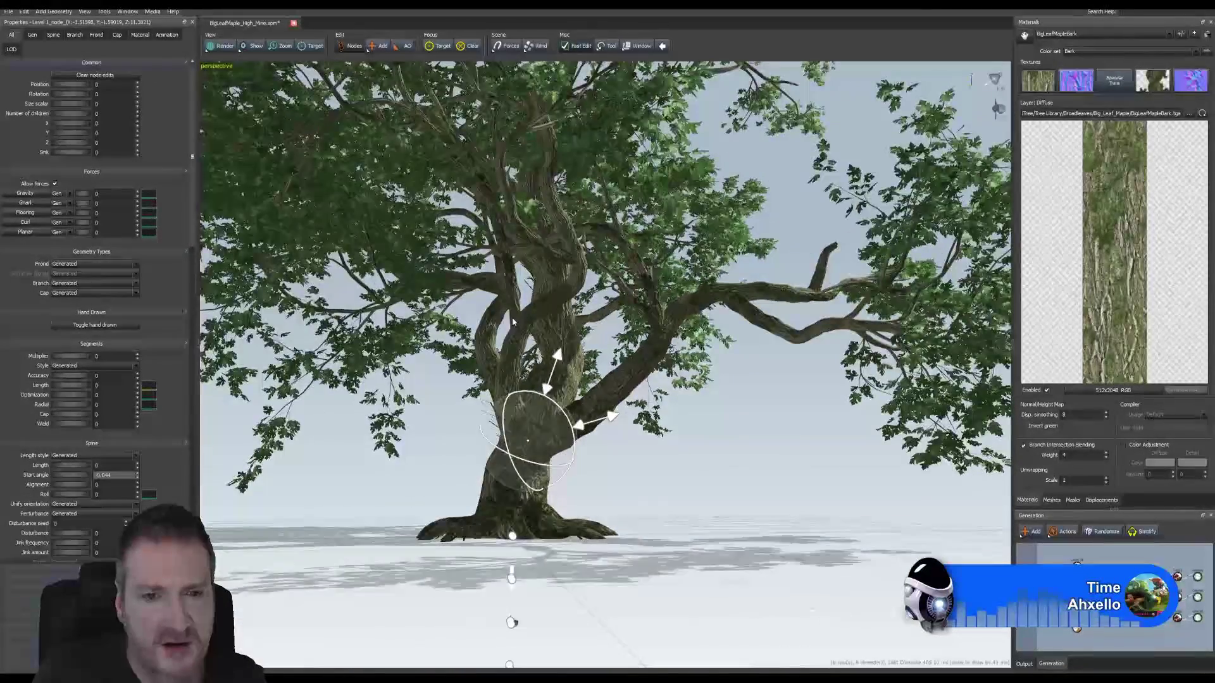
middle_drag(520, 362, 546, 341)
drag(547, 342, 559, 378)
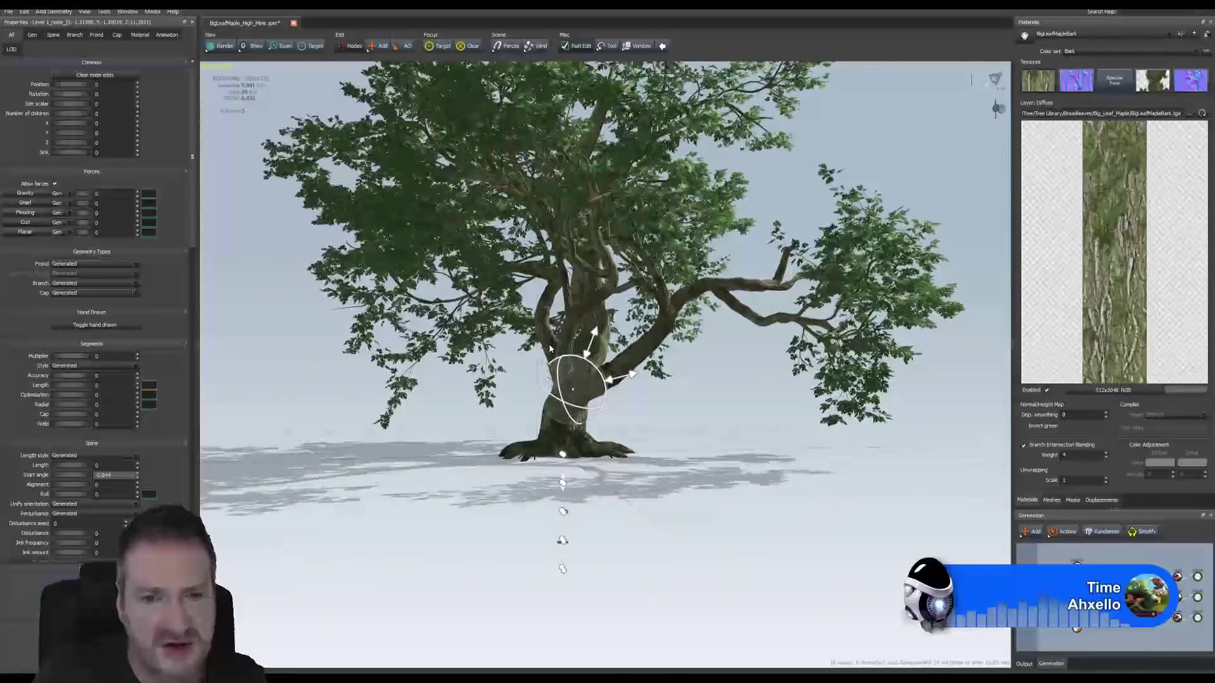
middle_drag(602, 270, 552, 369)
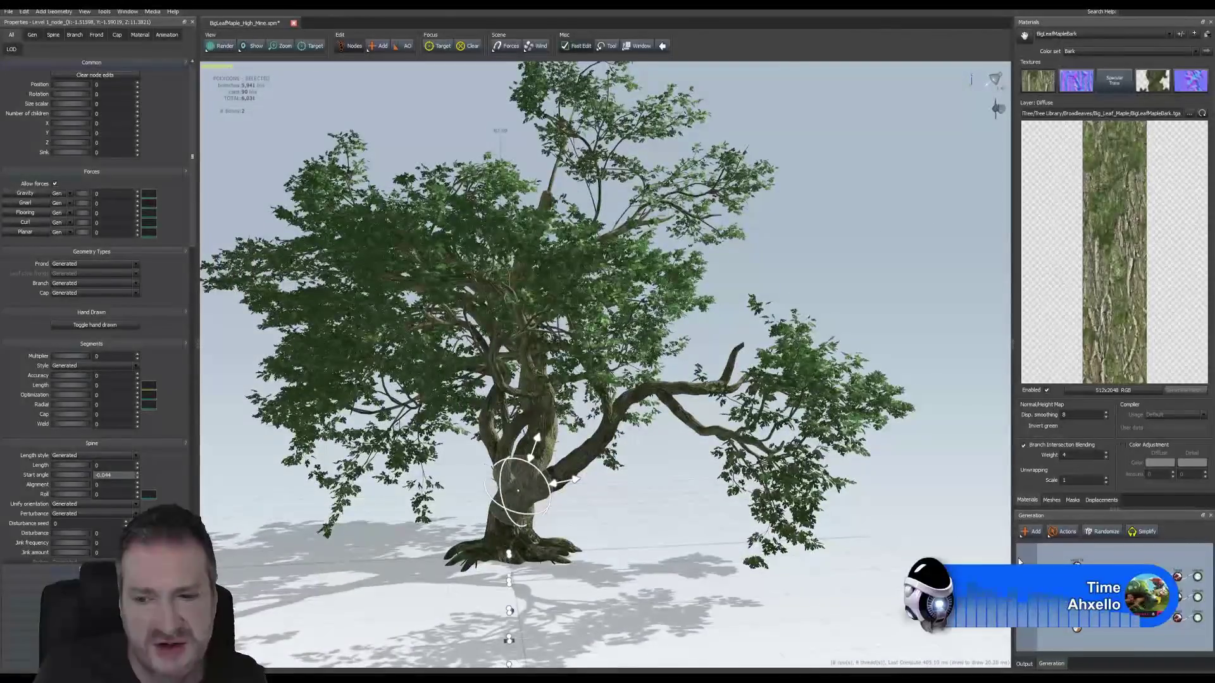
Step: Clear the branch selection, randomize the whole tree several times and check the variations from different sides
click(1055, 554)
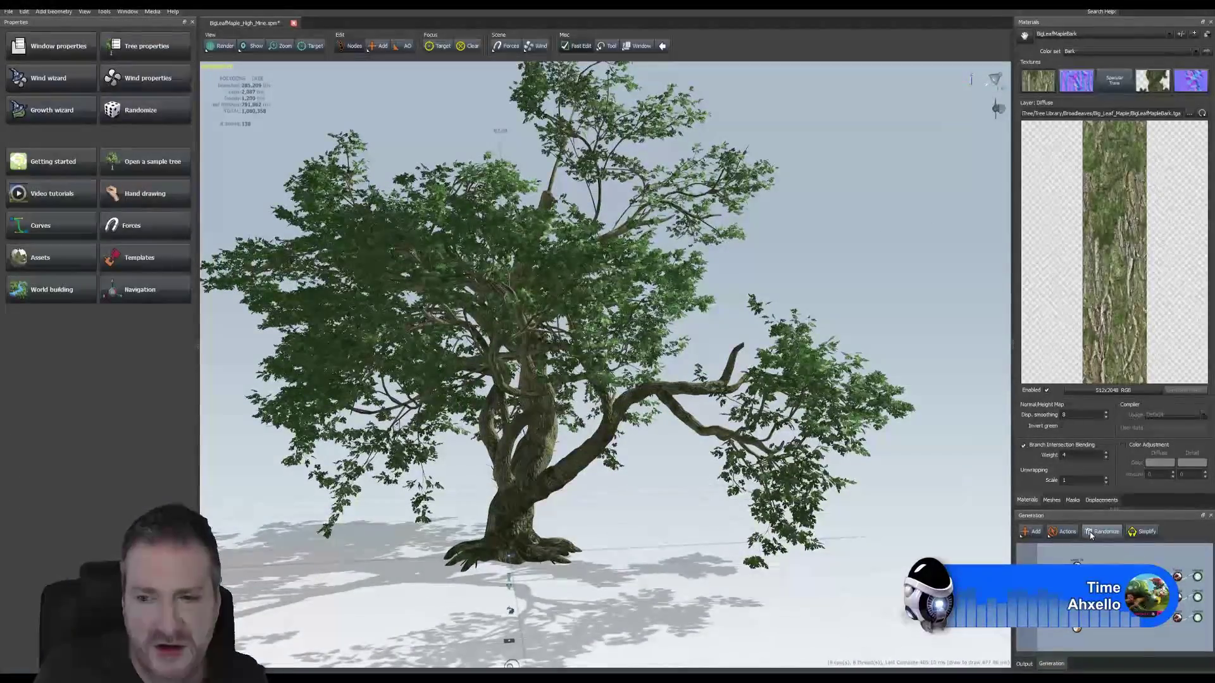
click(1077, 629)
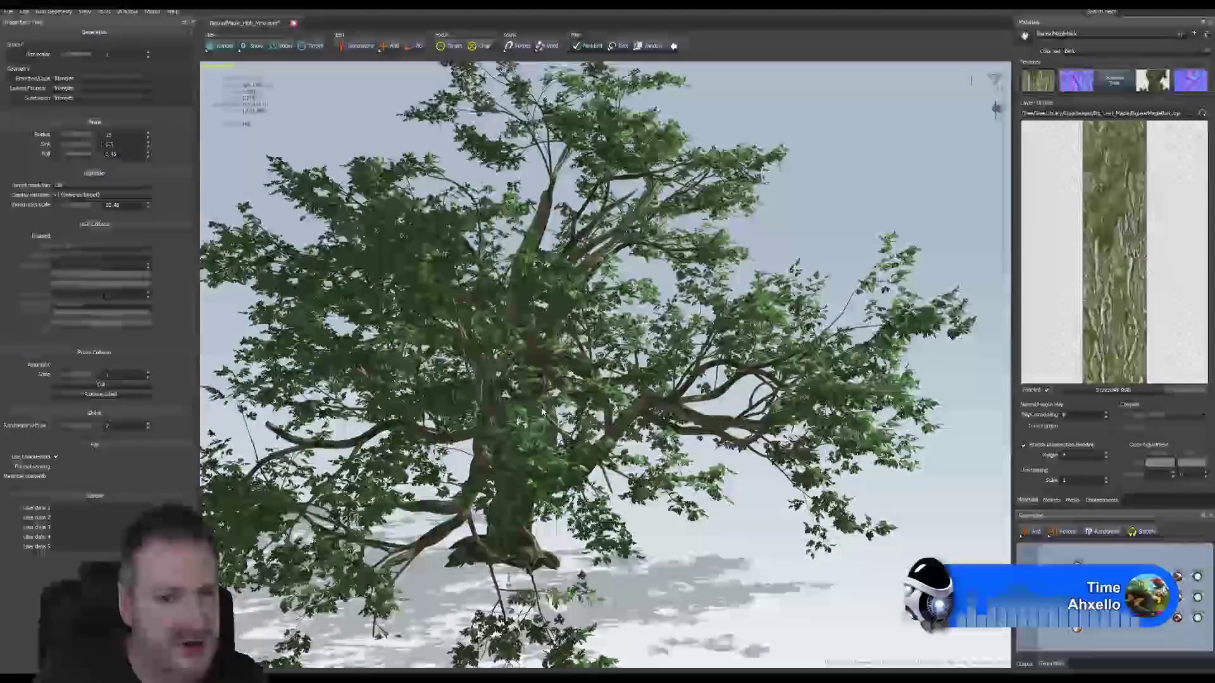
drag(561, 412, 595, 395)
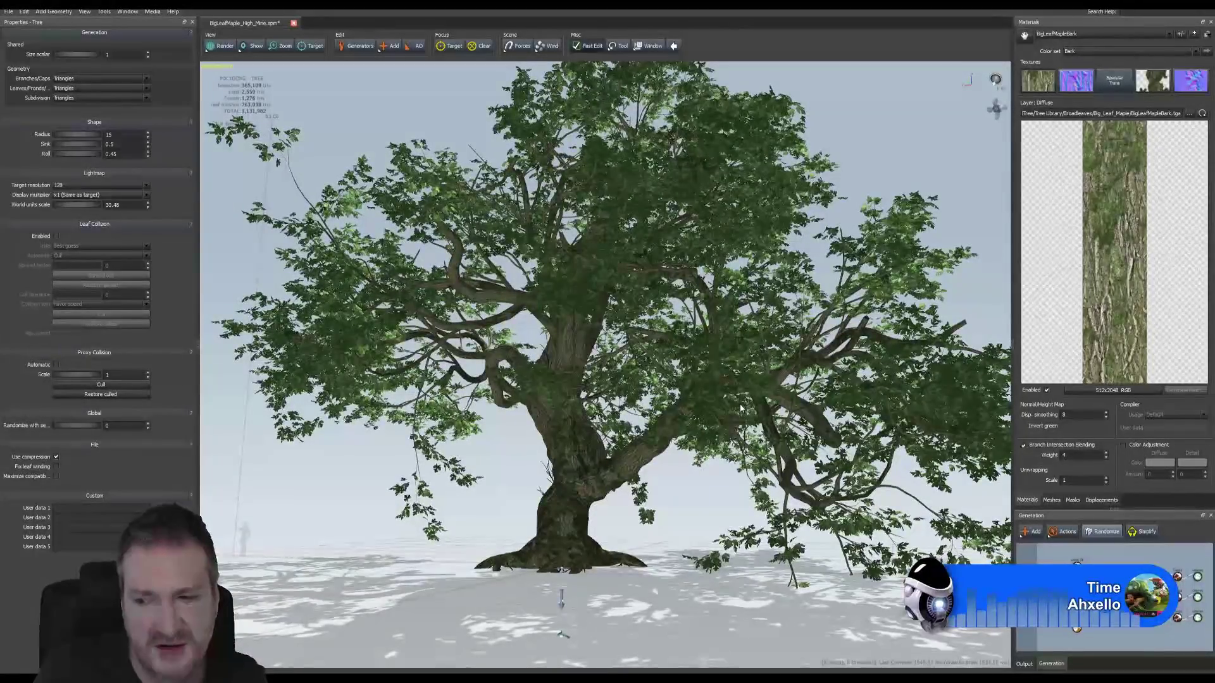
drag(740, 408, 506, 402)
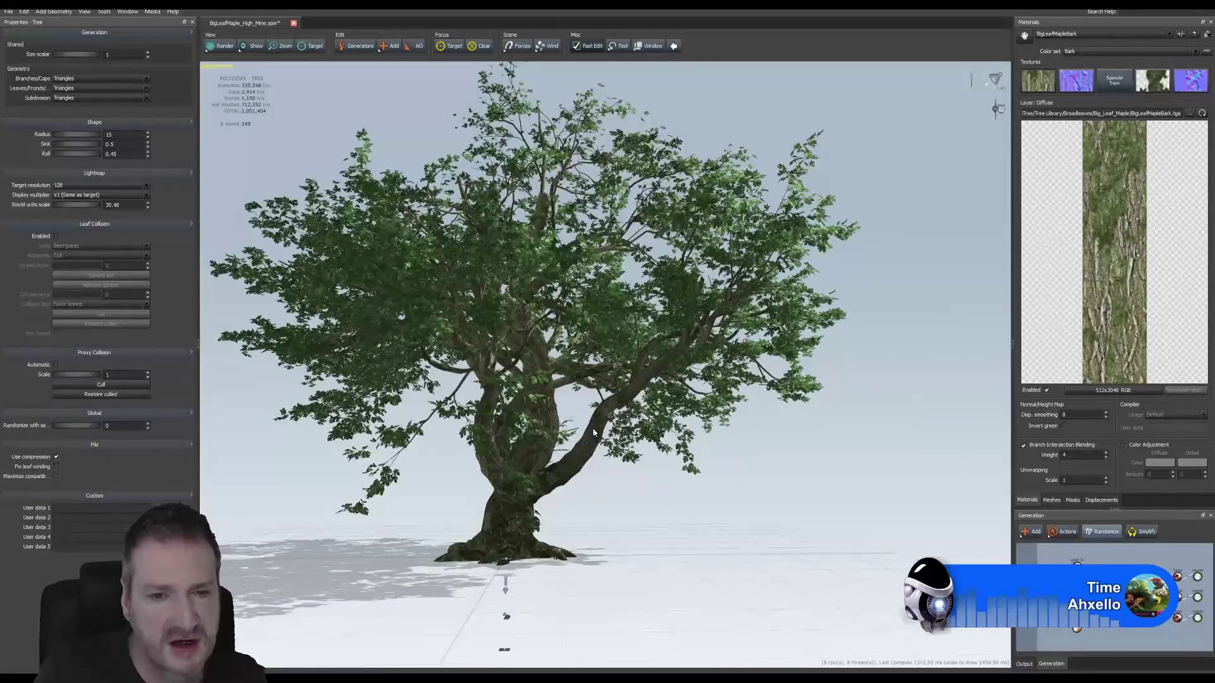
drag(552, 422, 380, 436)
drag(568, 480, 658, 475)
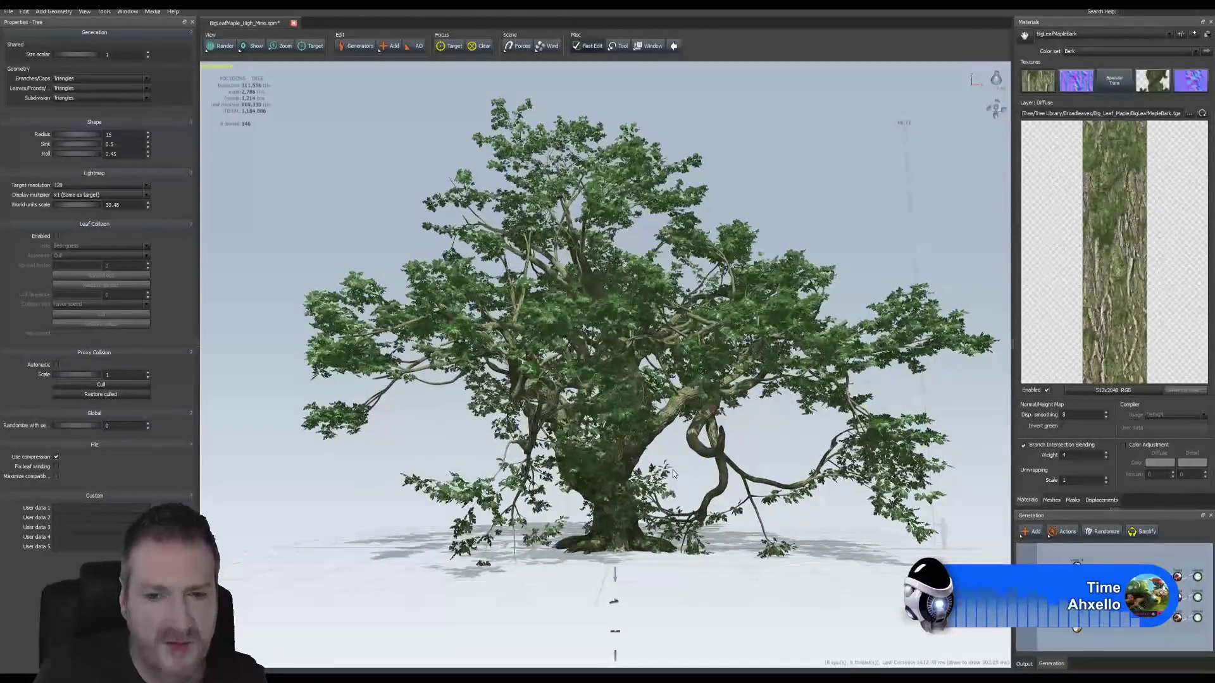
Step: Switch from generator to node editing and rotate the drooping branch beside the curled limb so it grows outward instead of down
click(698, 444)
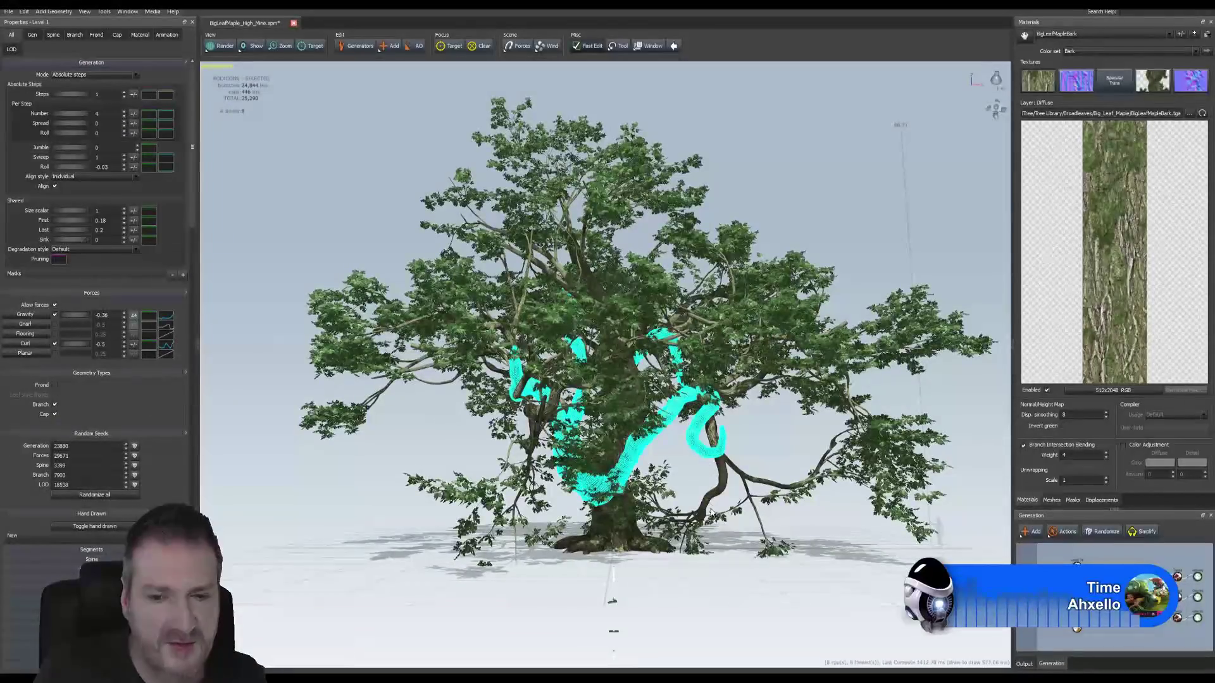
click(725, 481)
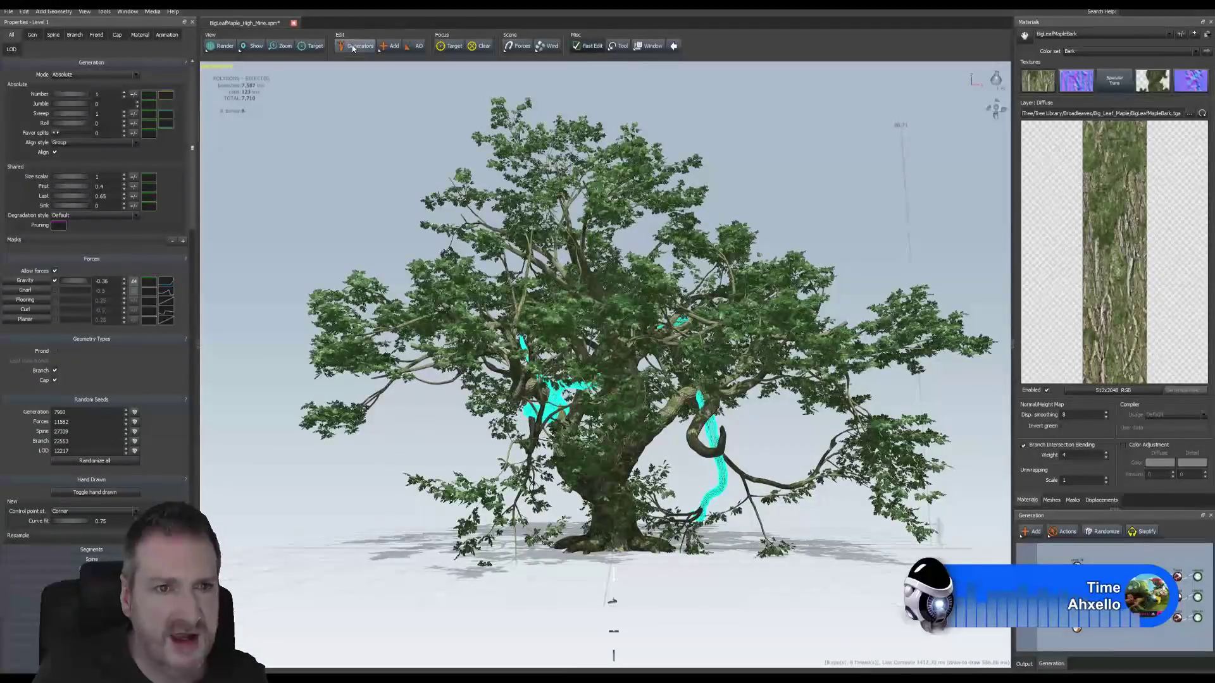
click(355, 46)
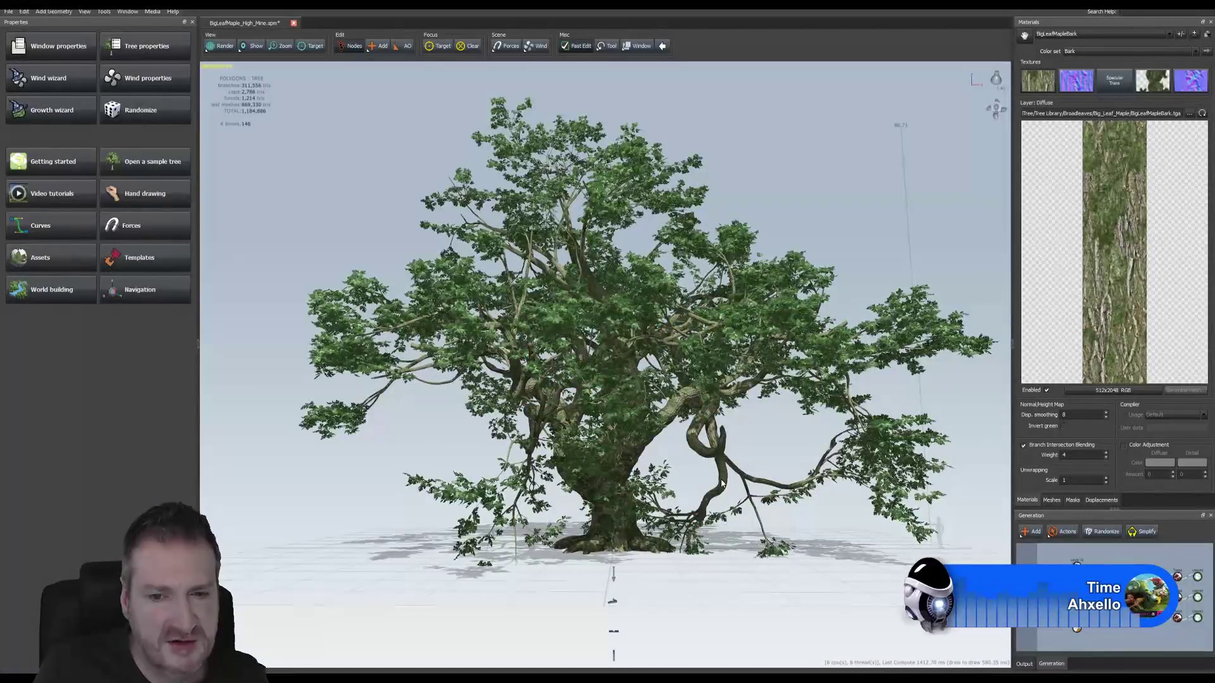
click(703, 397)
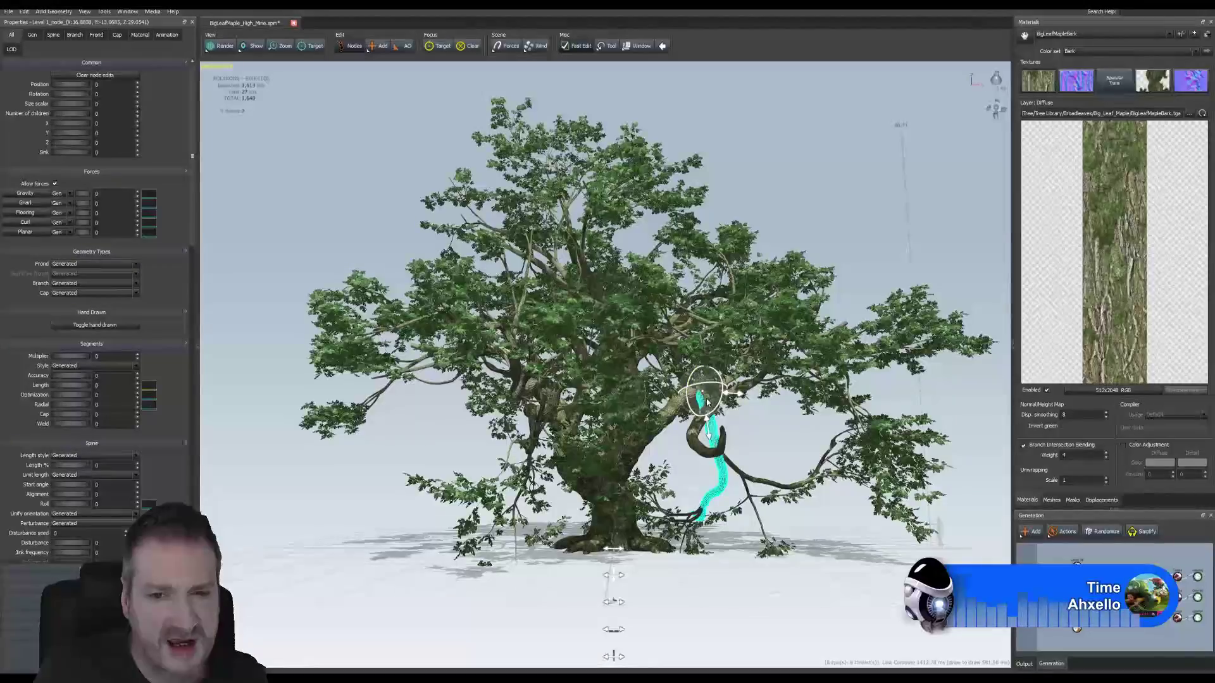
drag(721, 403, 736, 344)
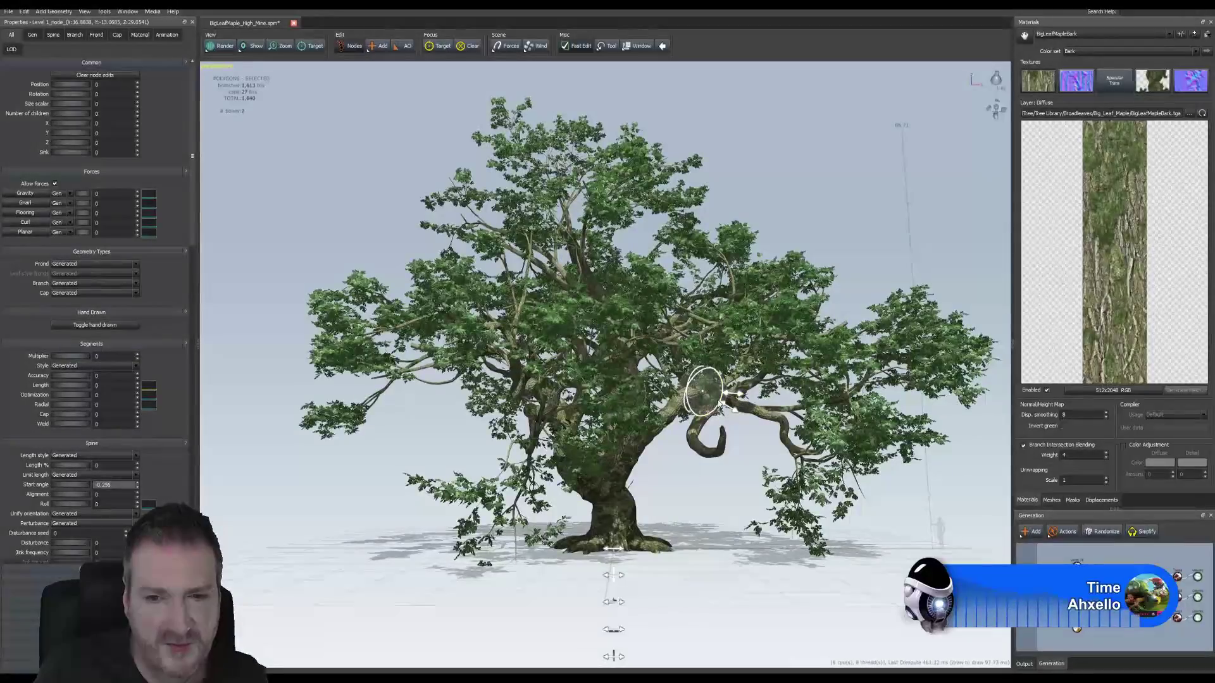
drag(727, 376, 723, 377)
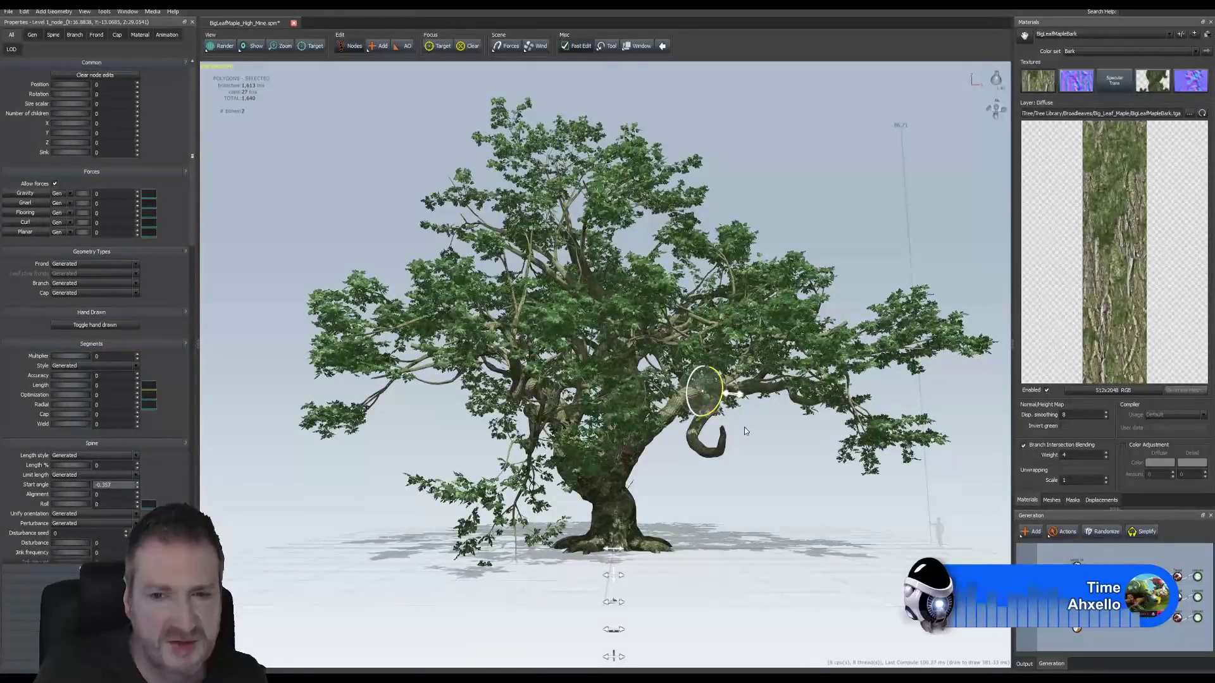
Step: Examine the randomized tree's foliage, bark and overall silhouette up close and from all around
drag(734, 468, 616, 410)
scroll(616, 410, down, 3)
scroll(616, 411, up, 10)
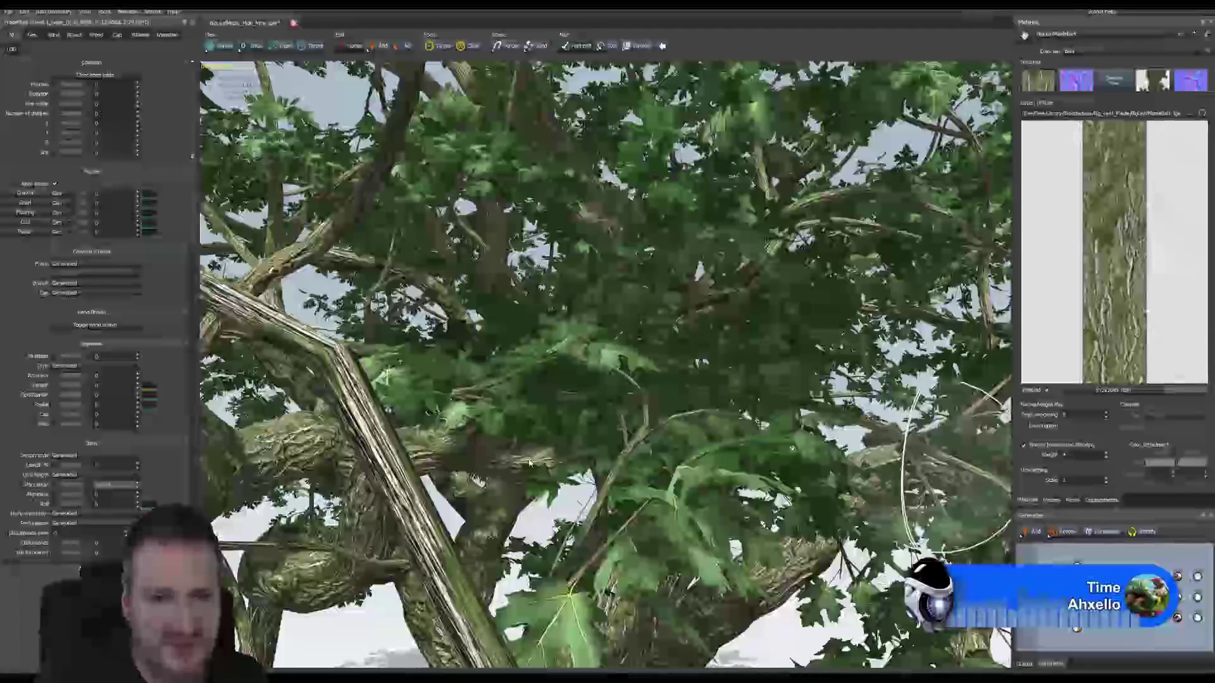
drag(530, 464, 495, 468)
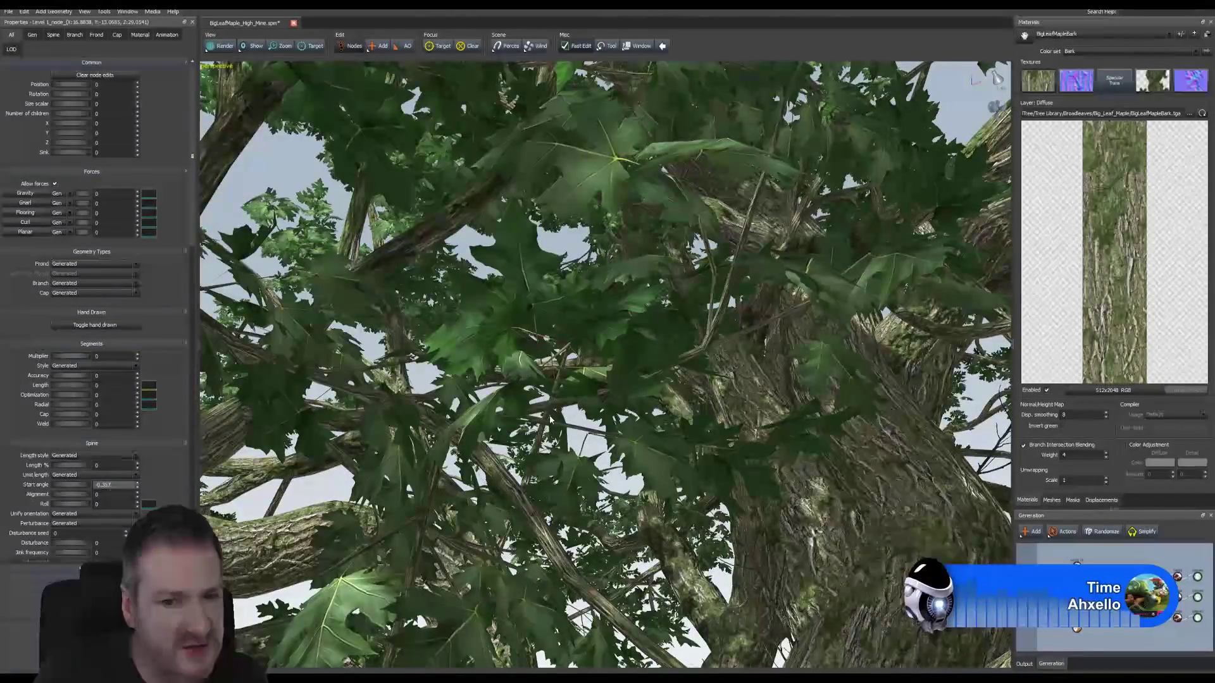
scroll(550, 423, down, 10)
scroll(550, 422, down, 4)
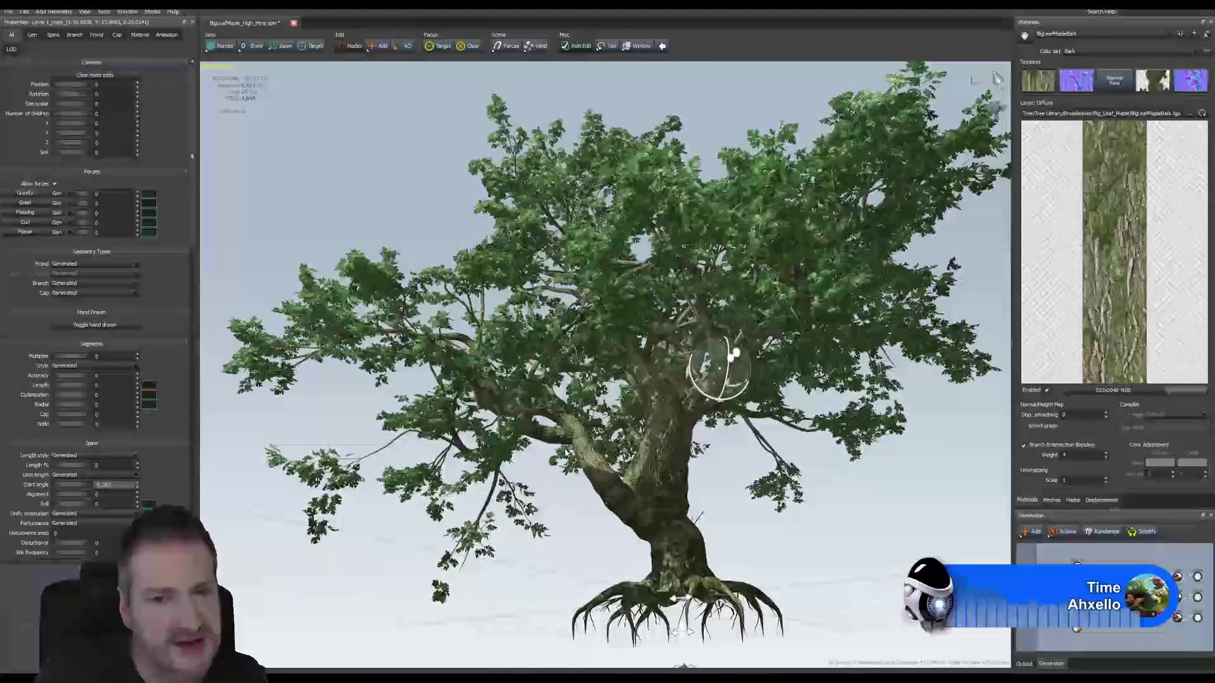
drag(551, 423, 643, 435)
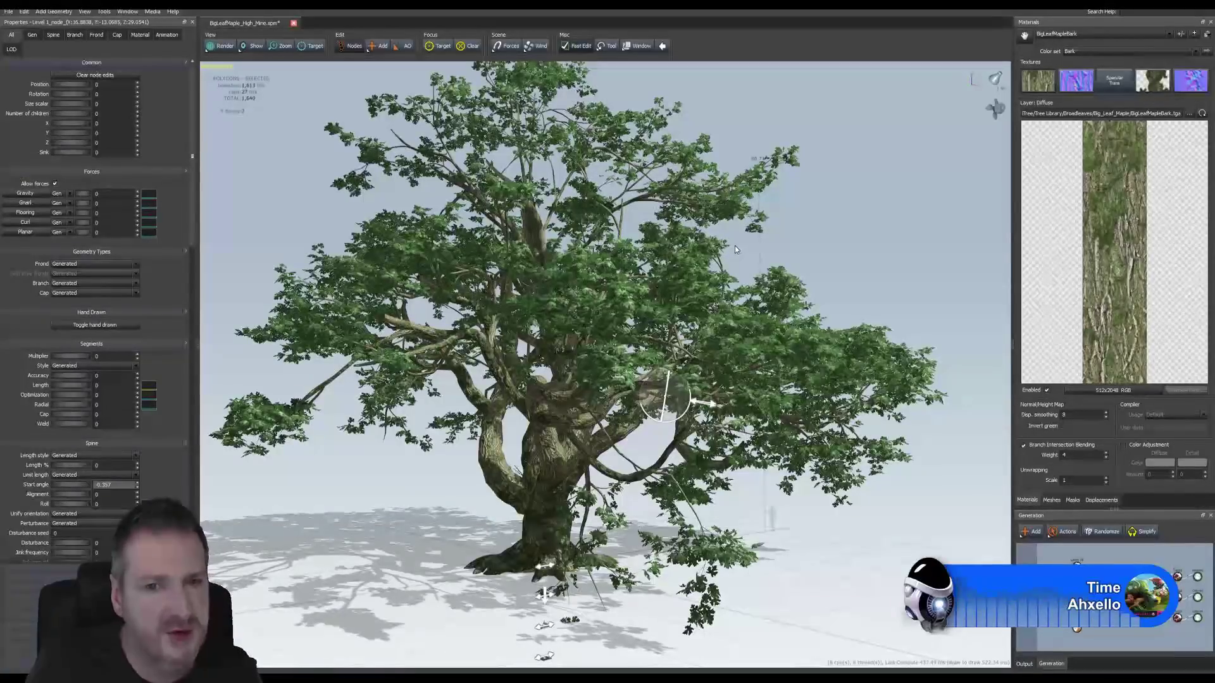
drag(727, 253, 686, 212)
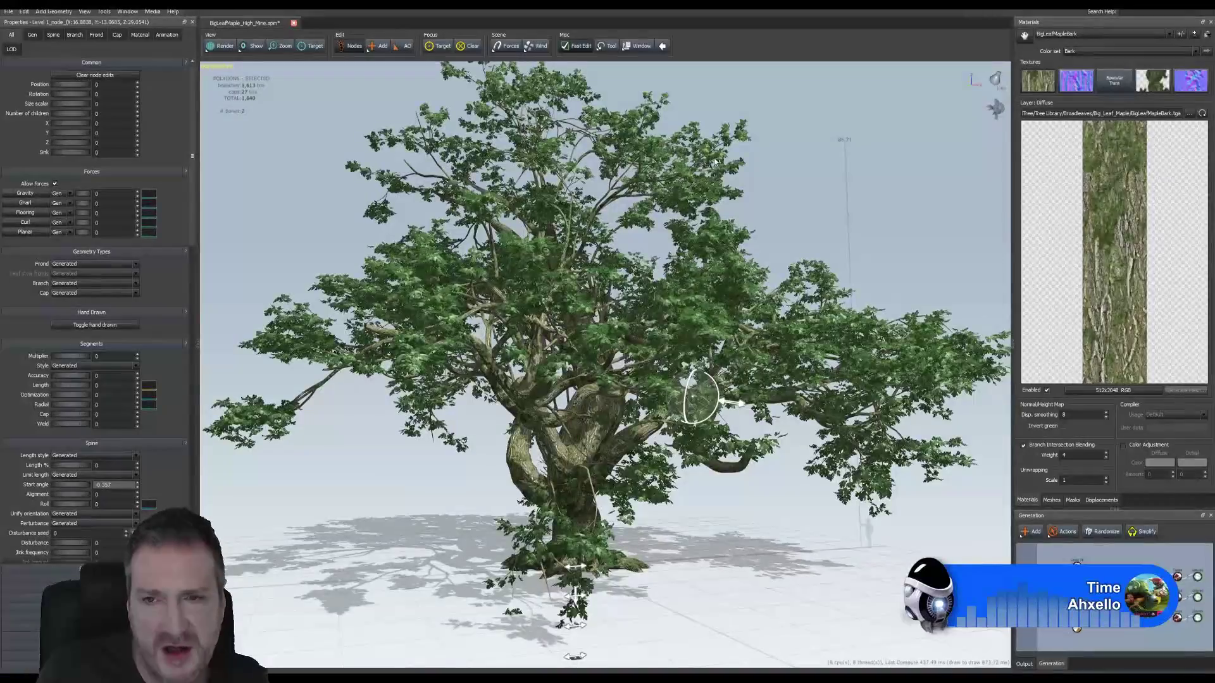
drag(605, 310, 543, 318)
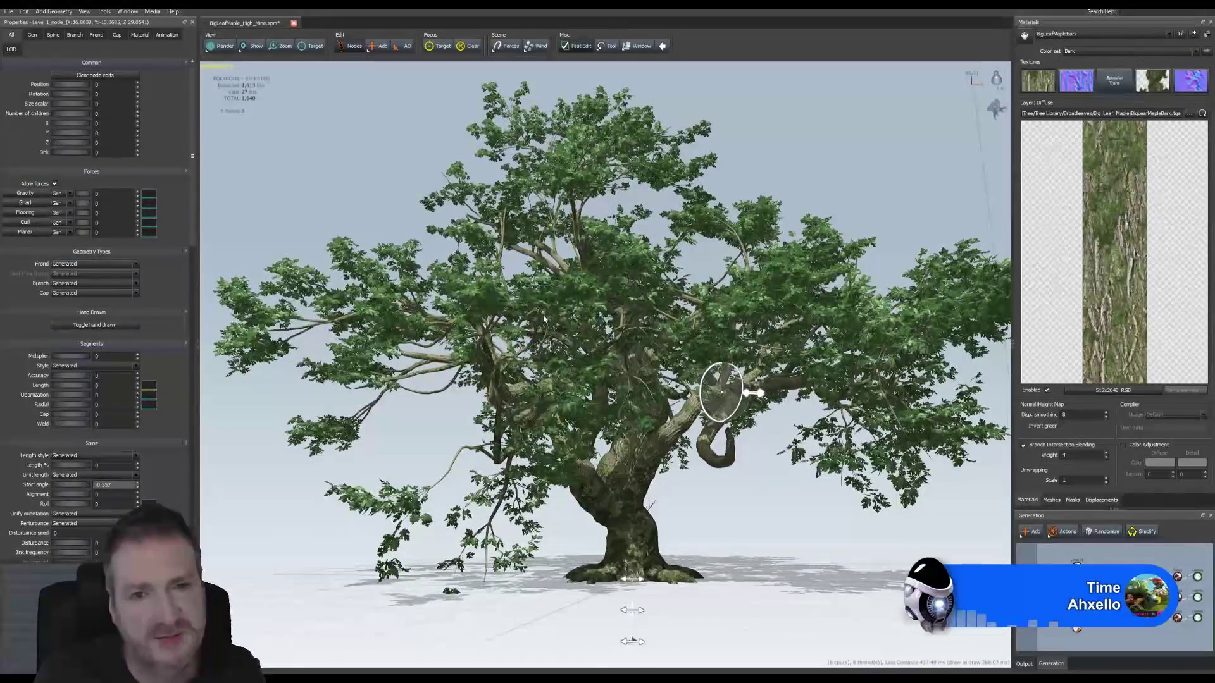
Step: Delete the three leaf generators from the tree and check the bare branches
click(1198, 578)
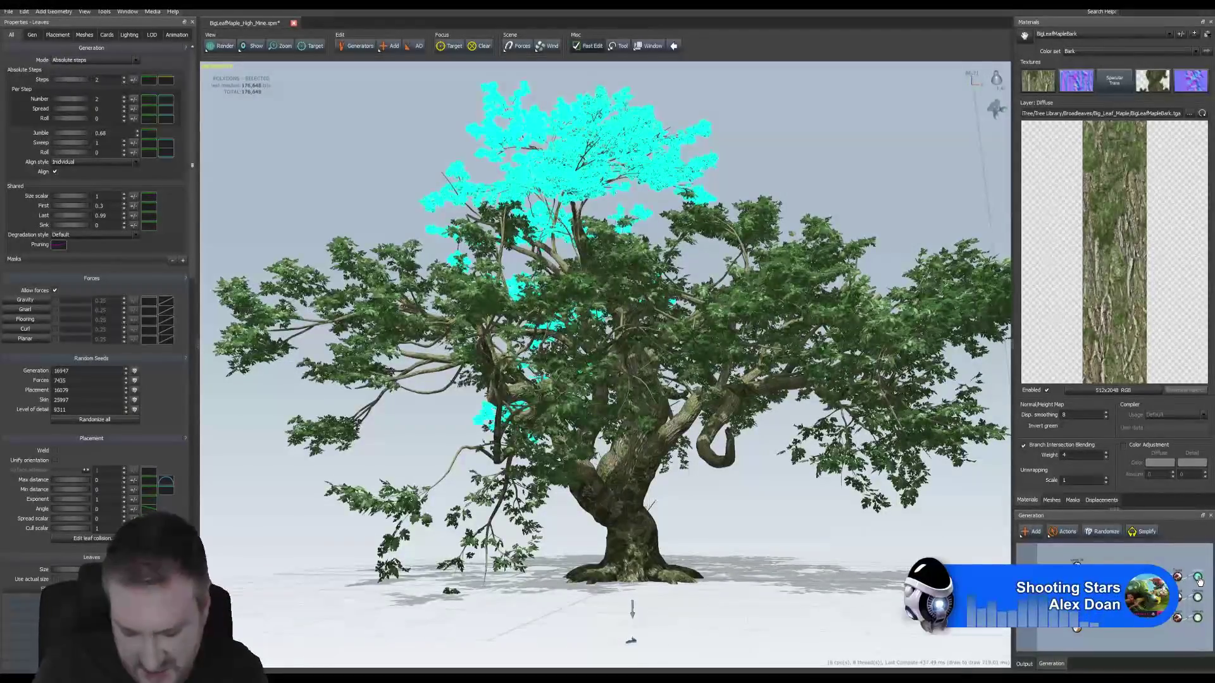
key(Delete)
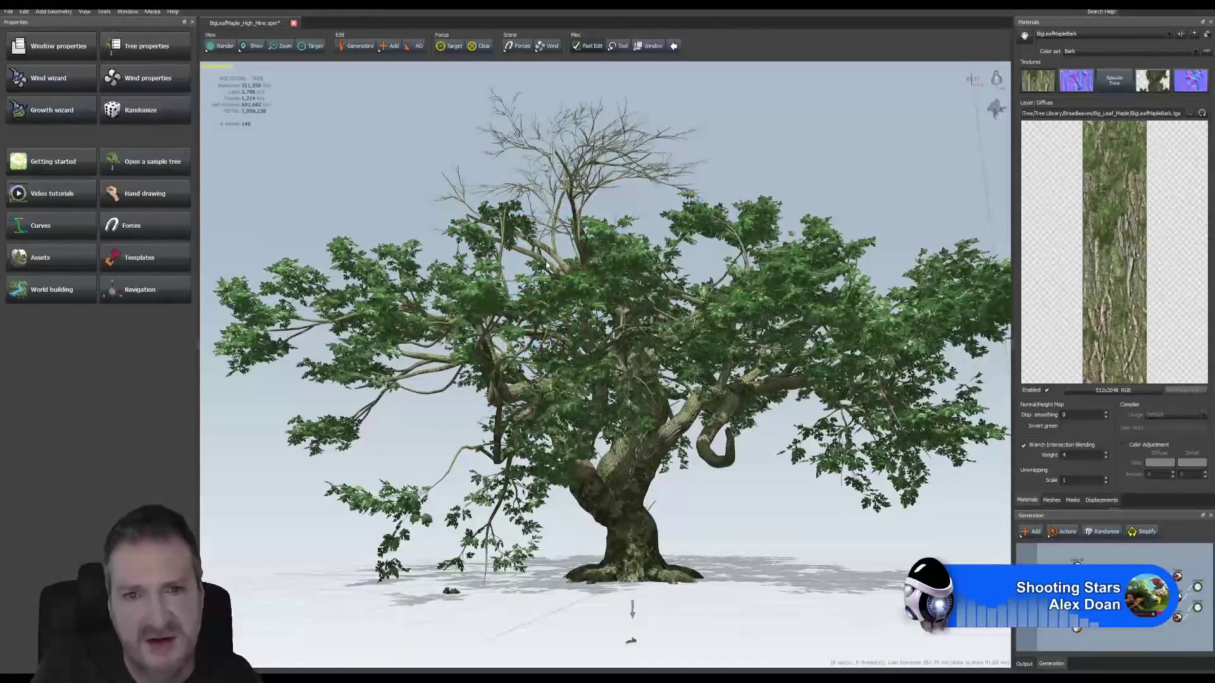
click(1198, 588)
key(Delete)
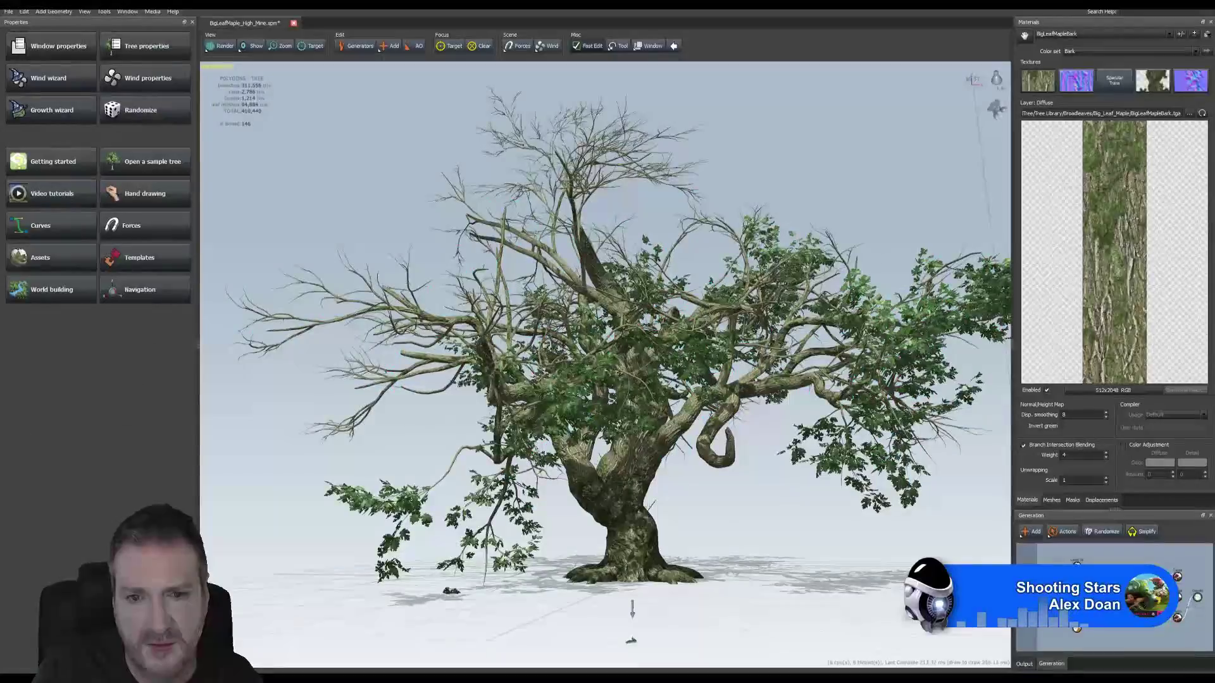
click(1198, 598)
key(Delete)
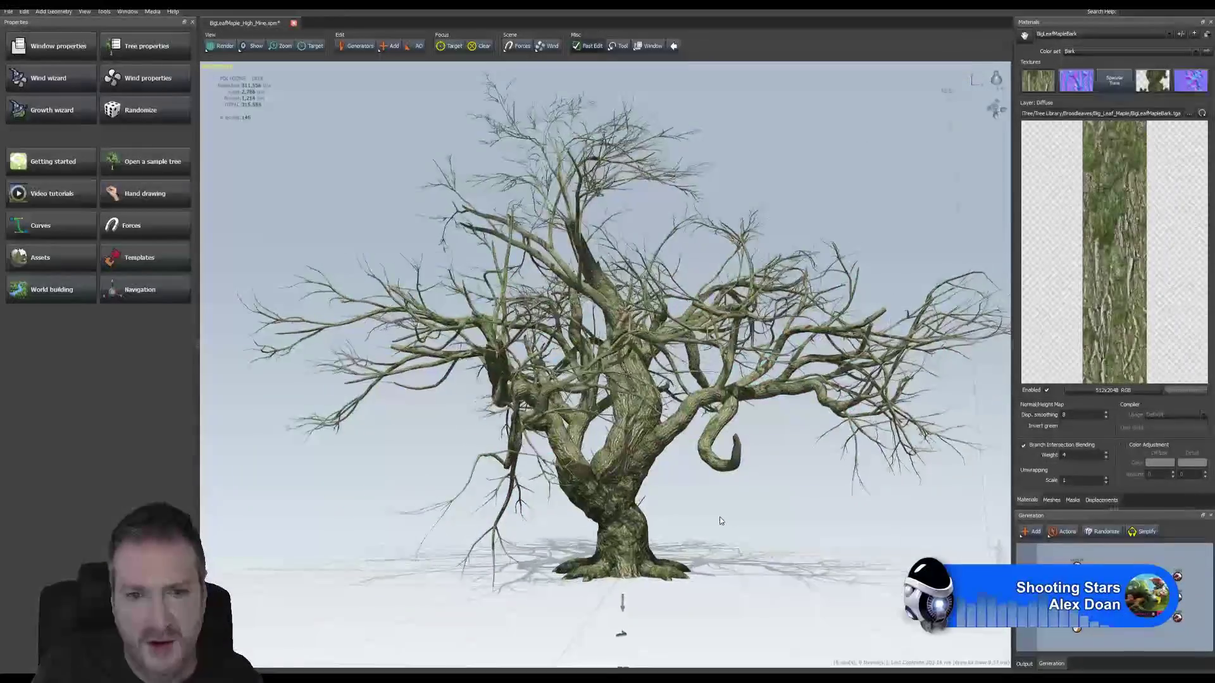
mouse_move(702, 521)
mouse_down()
mouse_move(765, 525)
mouse_move(666, 424)
mouse_move(686, 541)
mouse_move(702, 538)
mouse_up()
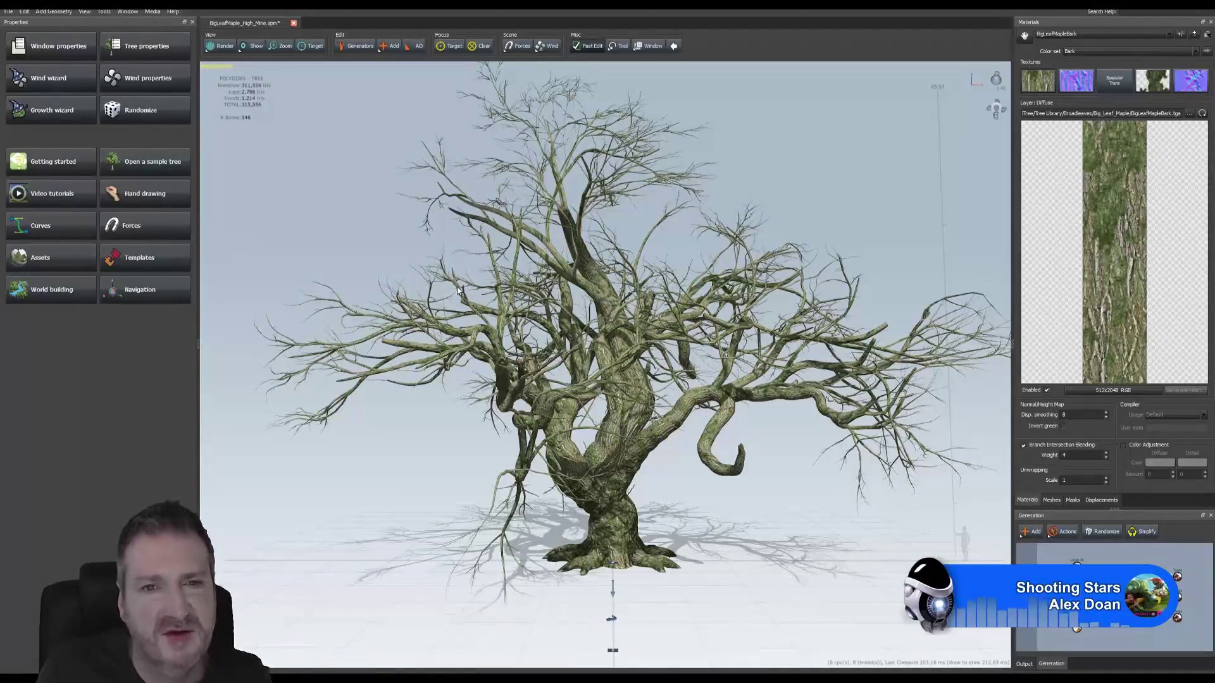
drag(591, 302, 447, 374)
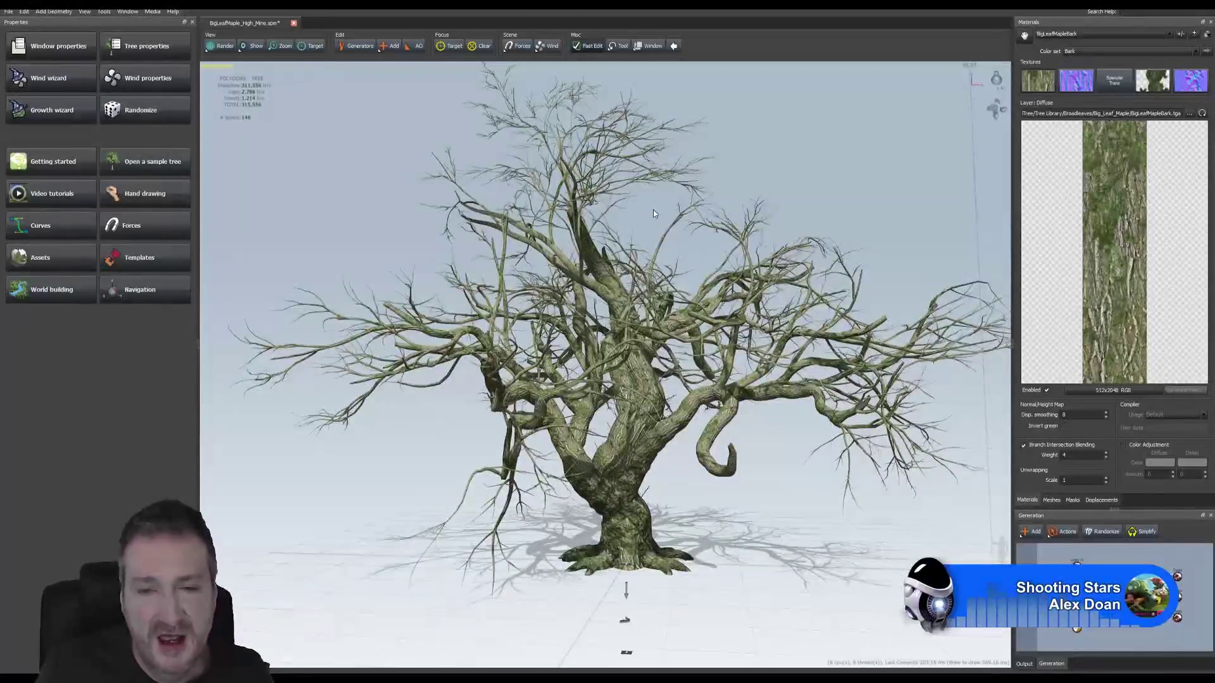
Step: Look at the SpeedTree versions among the installed programs, then return to the tree
key(super)
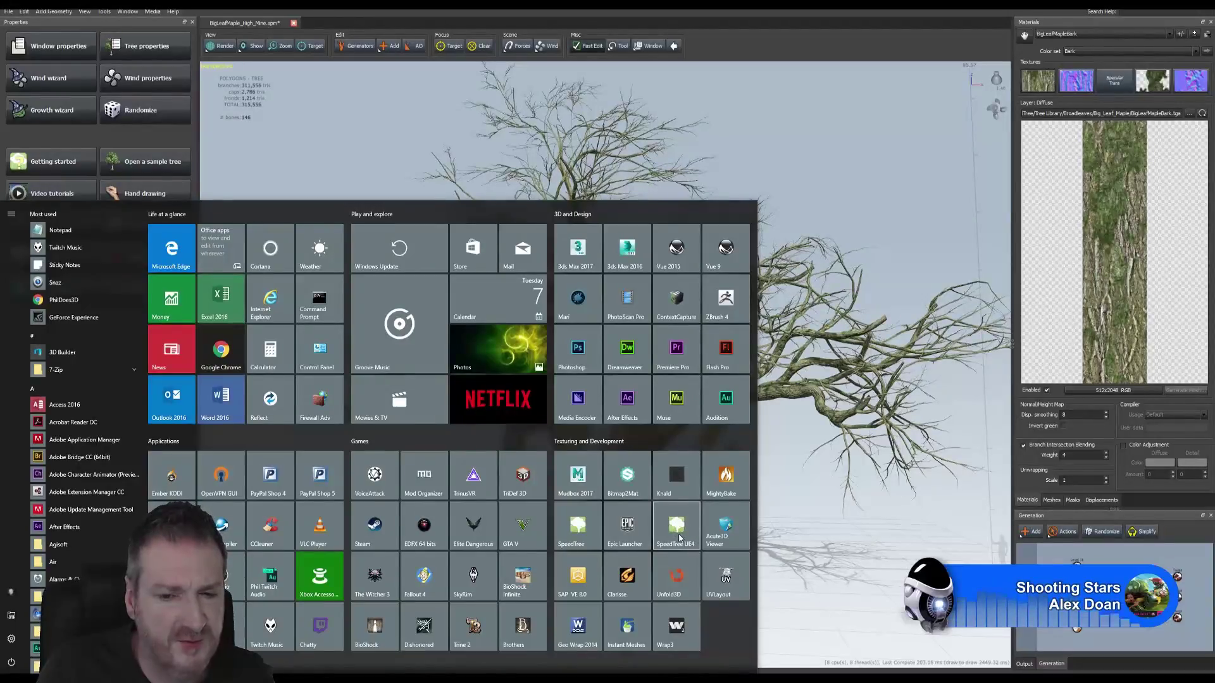
click(850, 204)
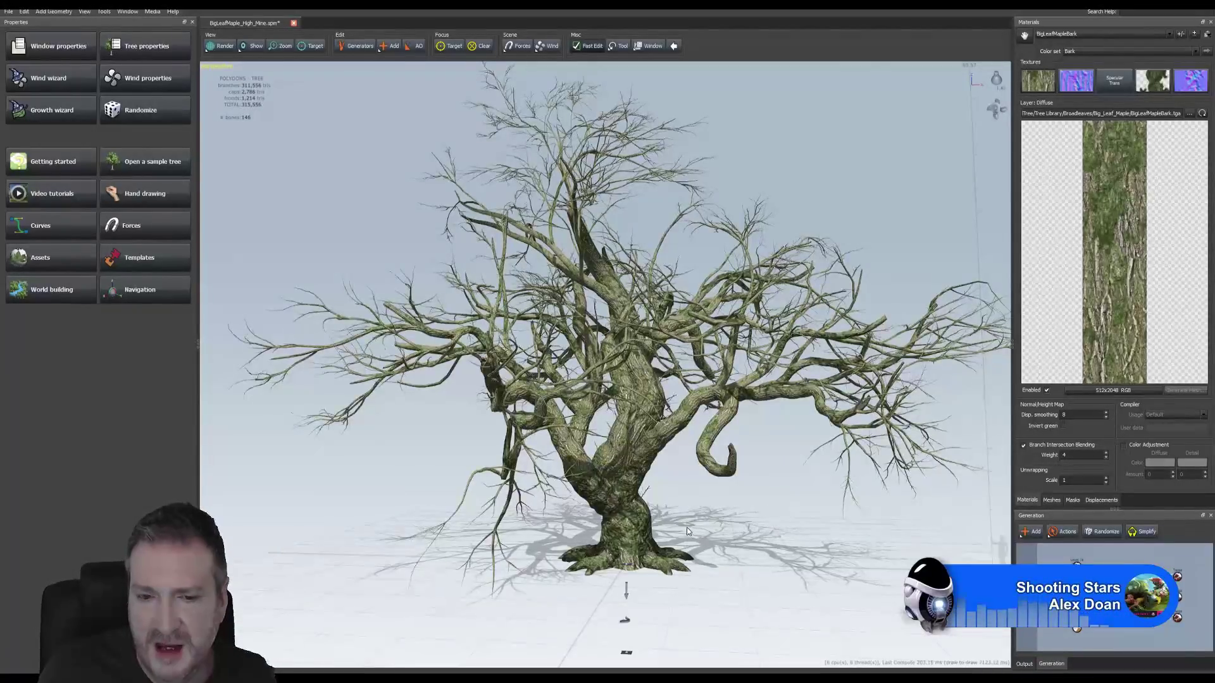
Step: Select the roots generator at the trunk's base and set its frequency to 7
drag(686, 526, 584, 489)
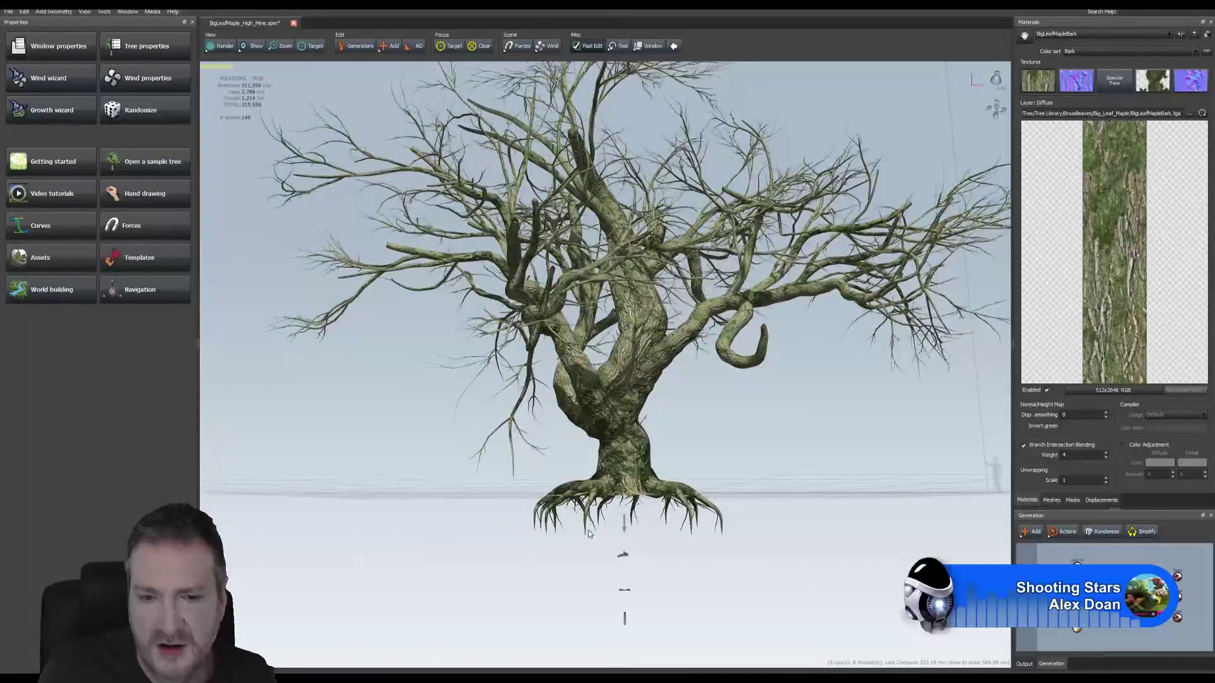
click(568, 490)
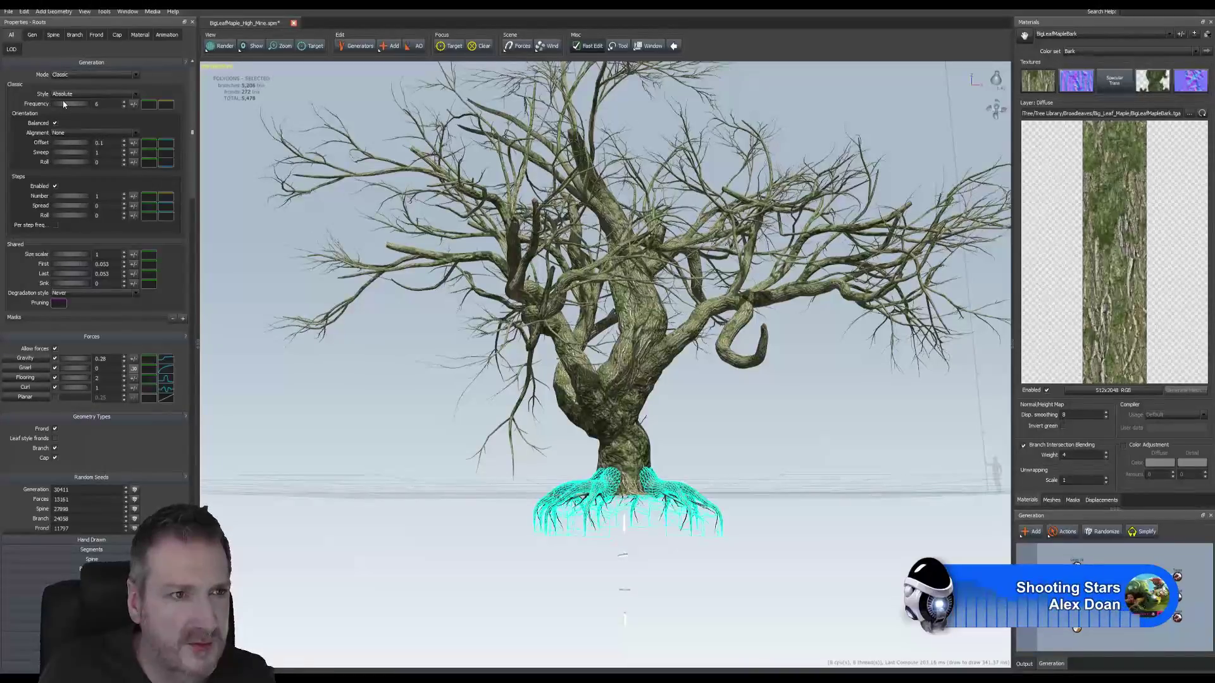
drag(63, 104, 76, 105)
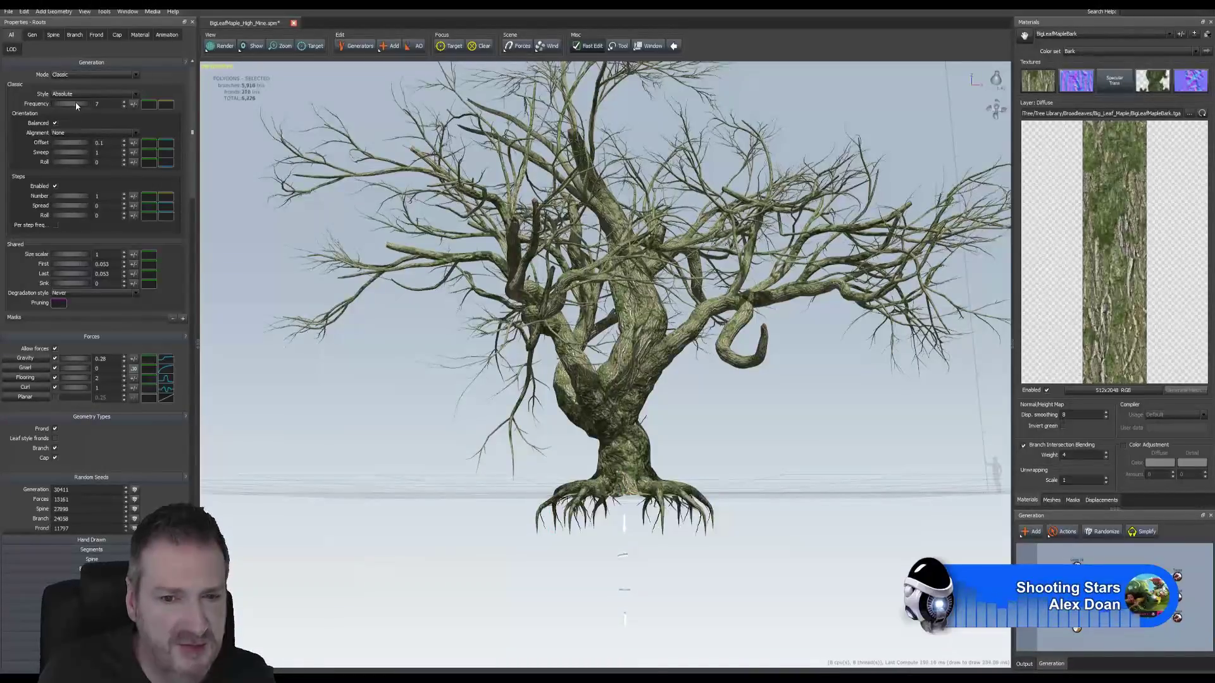
Step: Look at the generation modes available for the roots generator and keep the current mode
drag(671, 530, 650, 500)
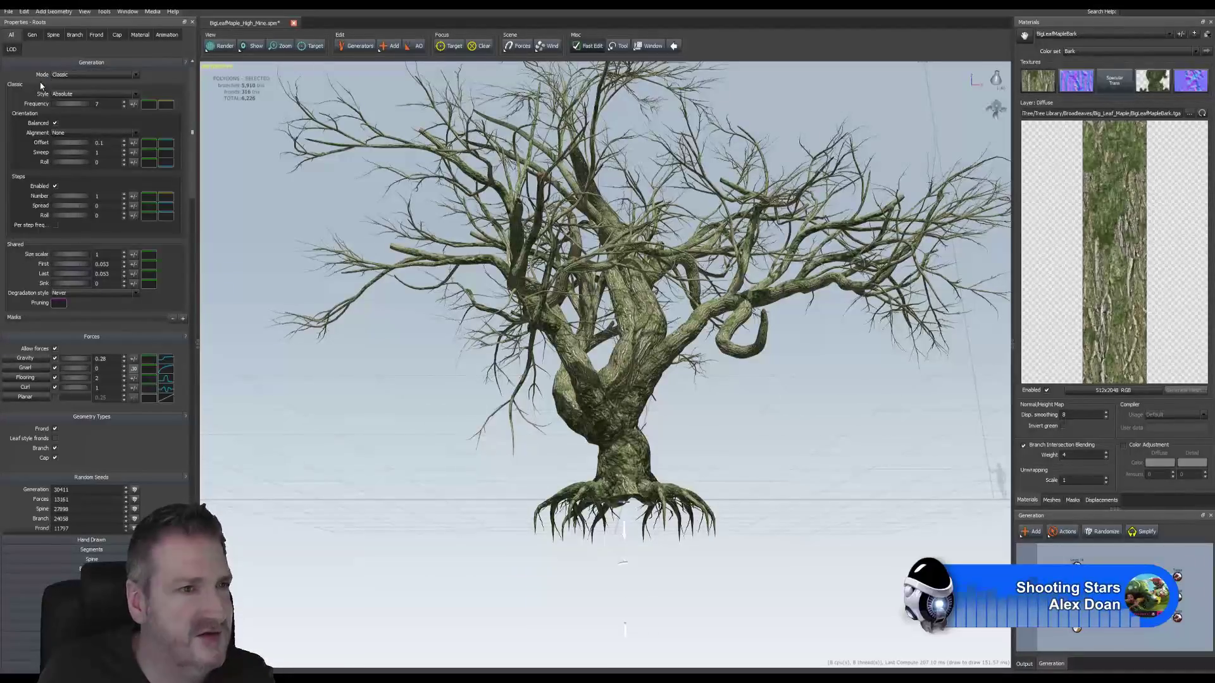
click(134, 78)
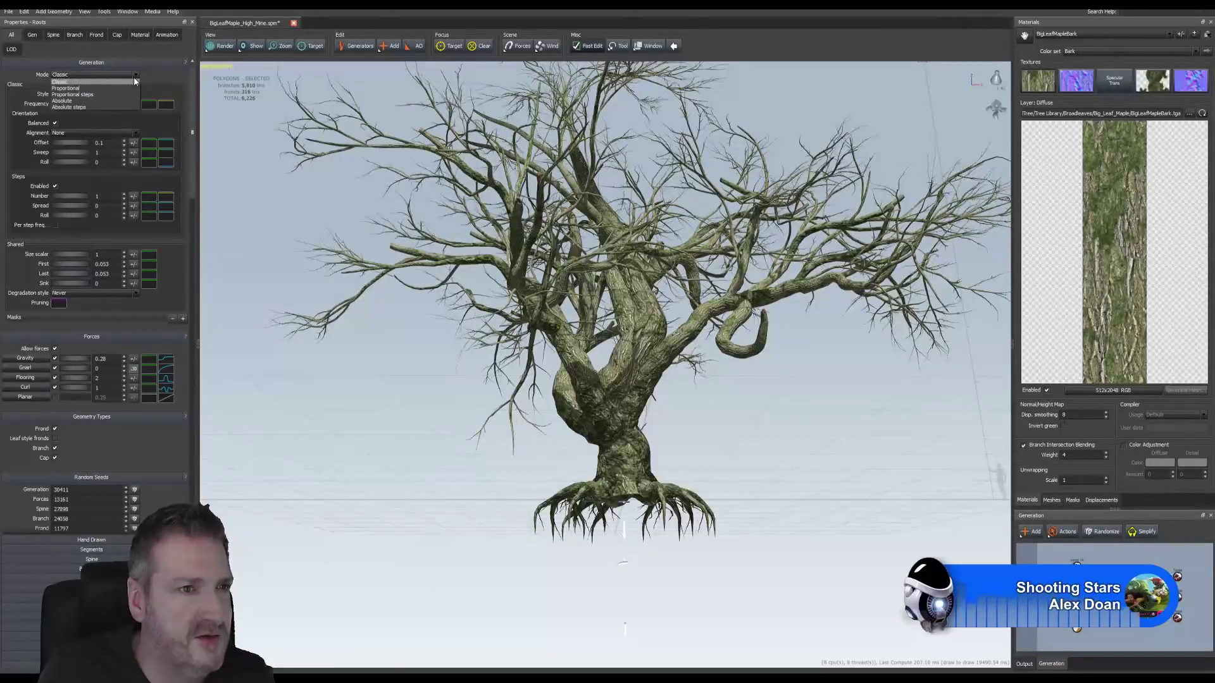
click(157, 75)
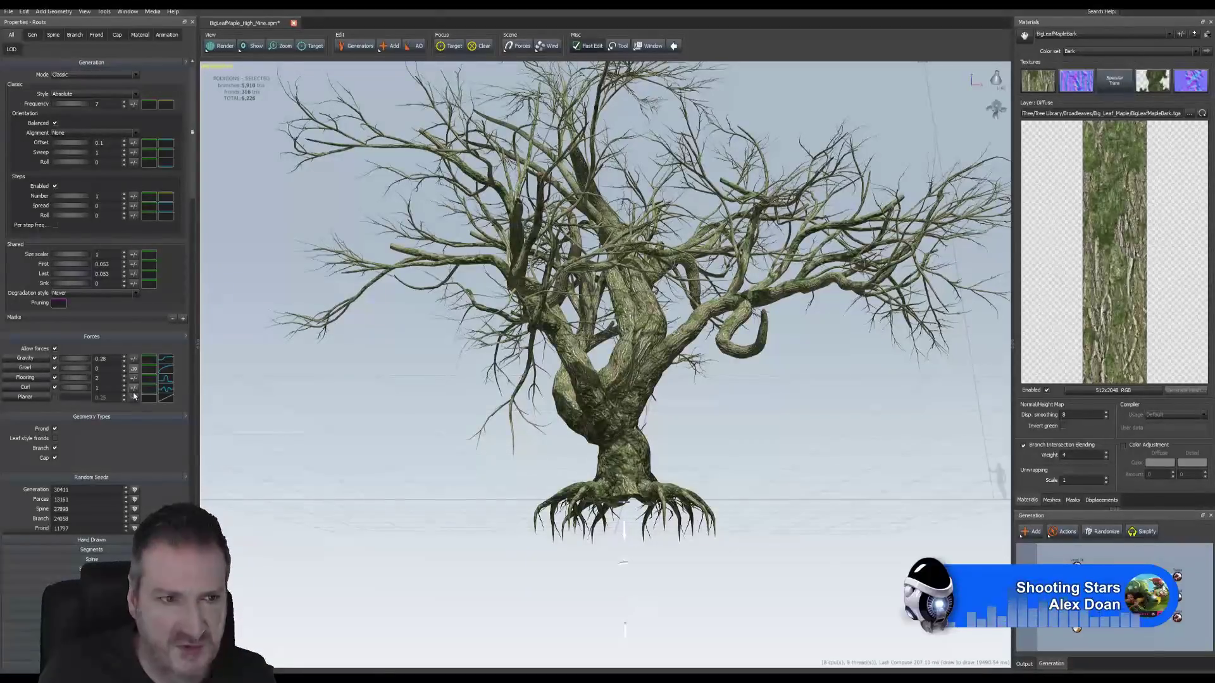
Step: Select the Level 1 branches, trunk, twigs and roots generators in turn to inspect each one's generation settings
click(589, 387)
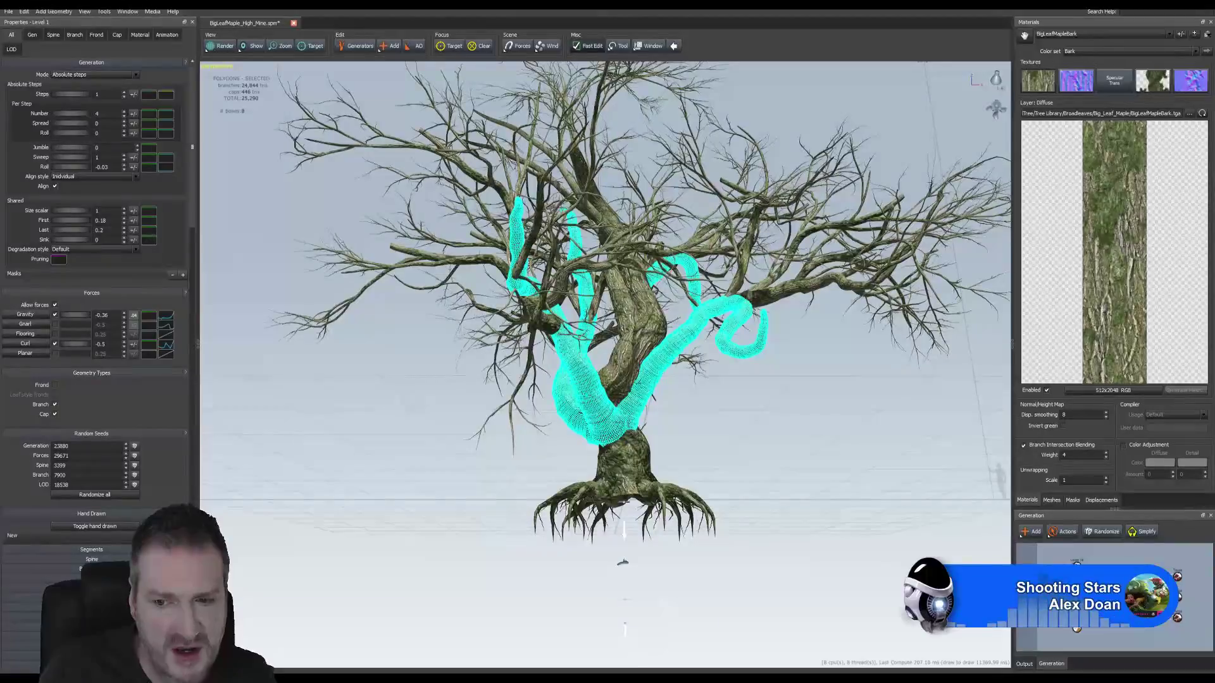
click(624, 461)
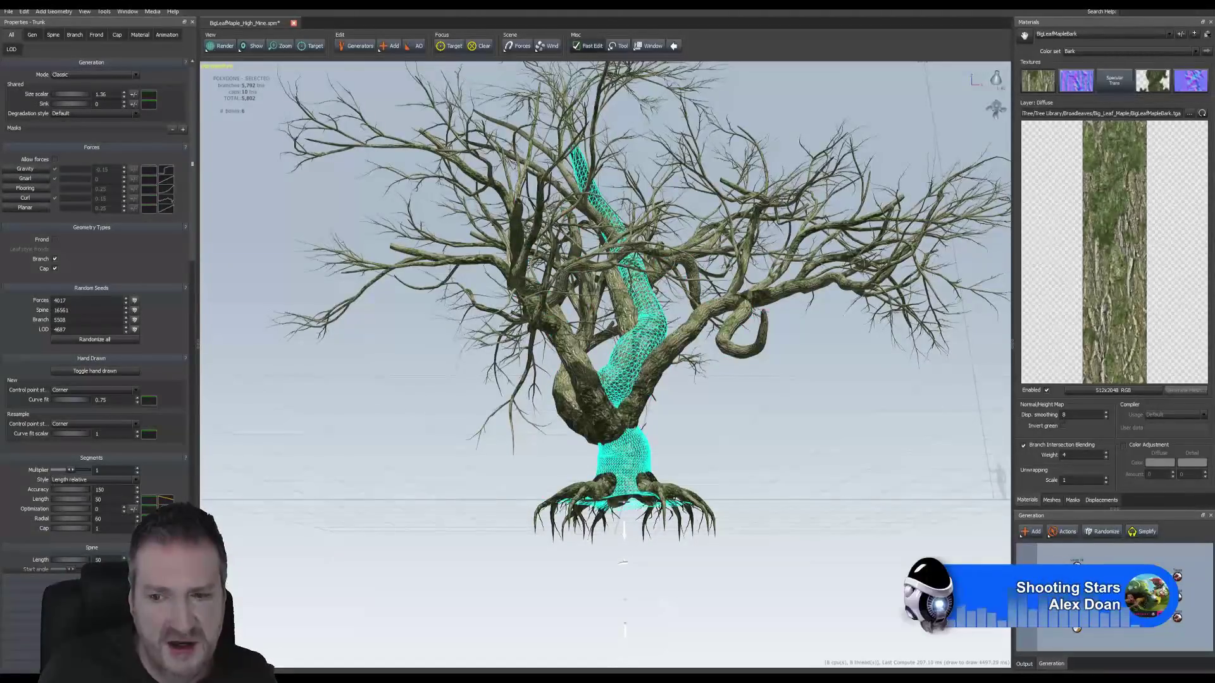
click(624, 306)
click(588, 382)
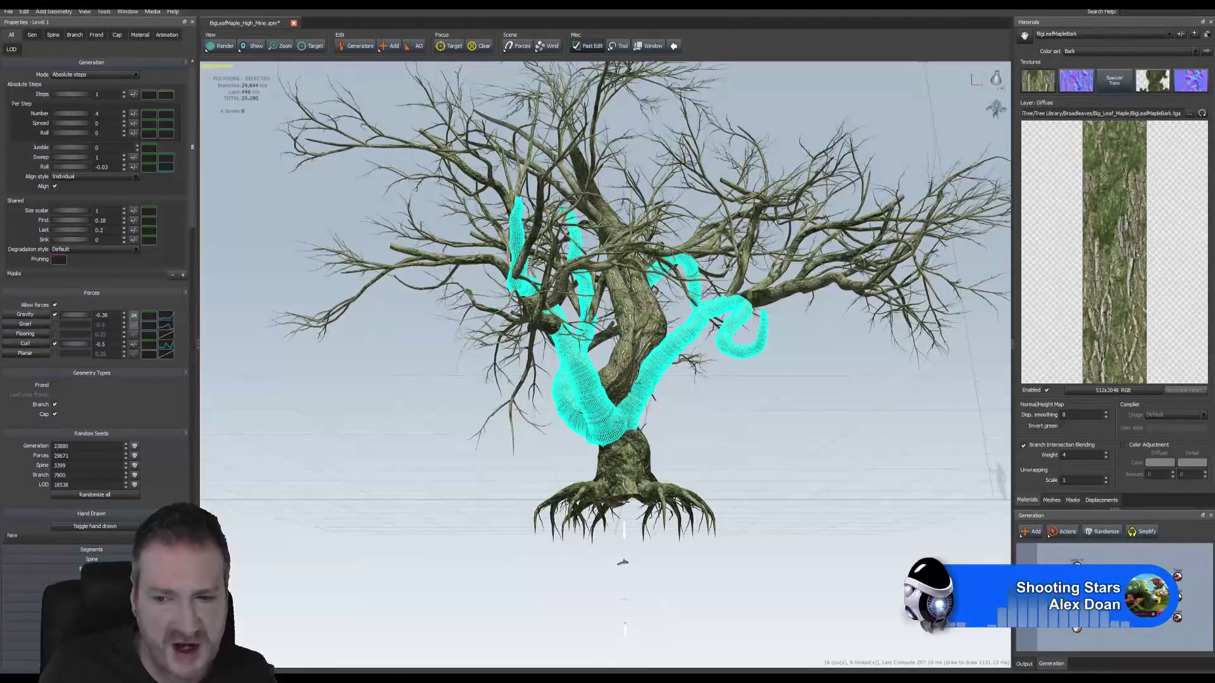
click(1077, 630)
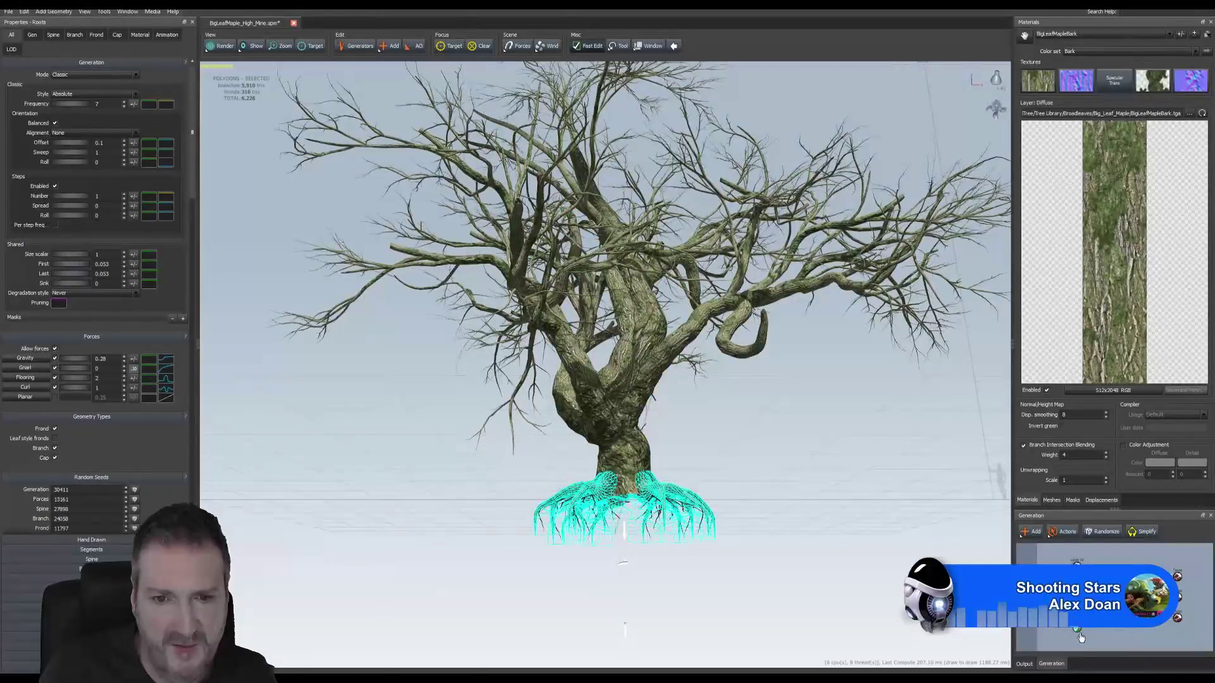
click(1108, 648)
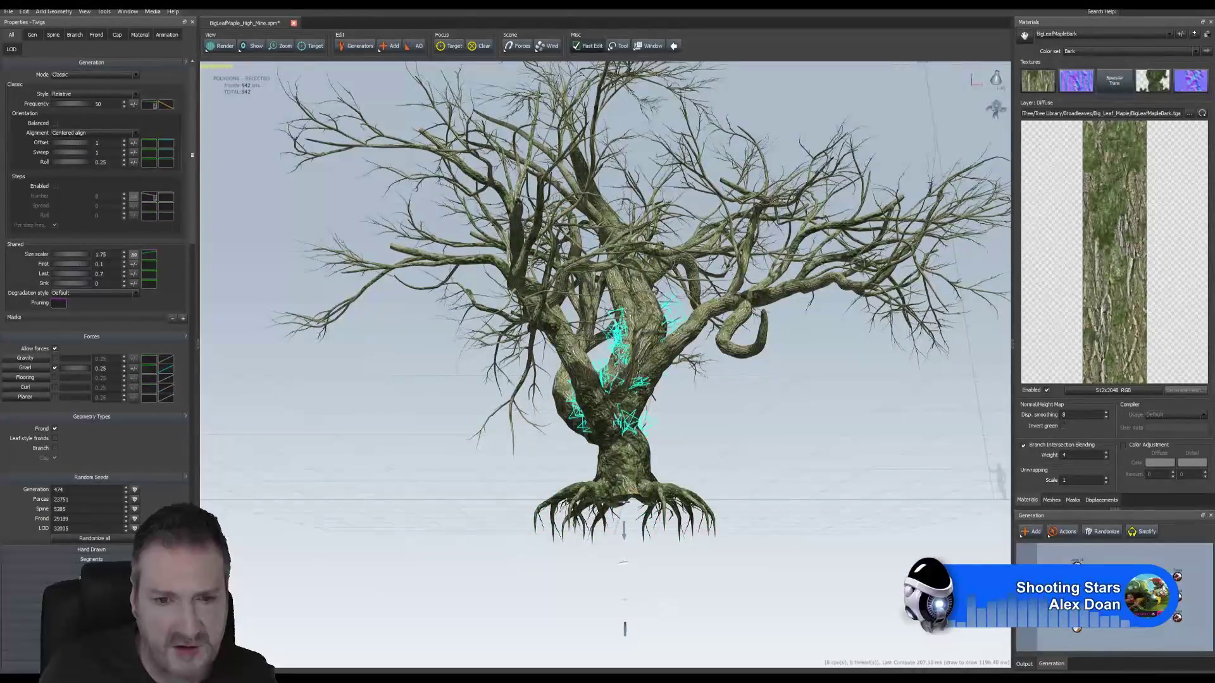
click(588, 500)
drag(733, 477, 690, 464)
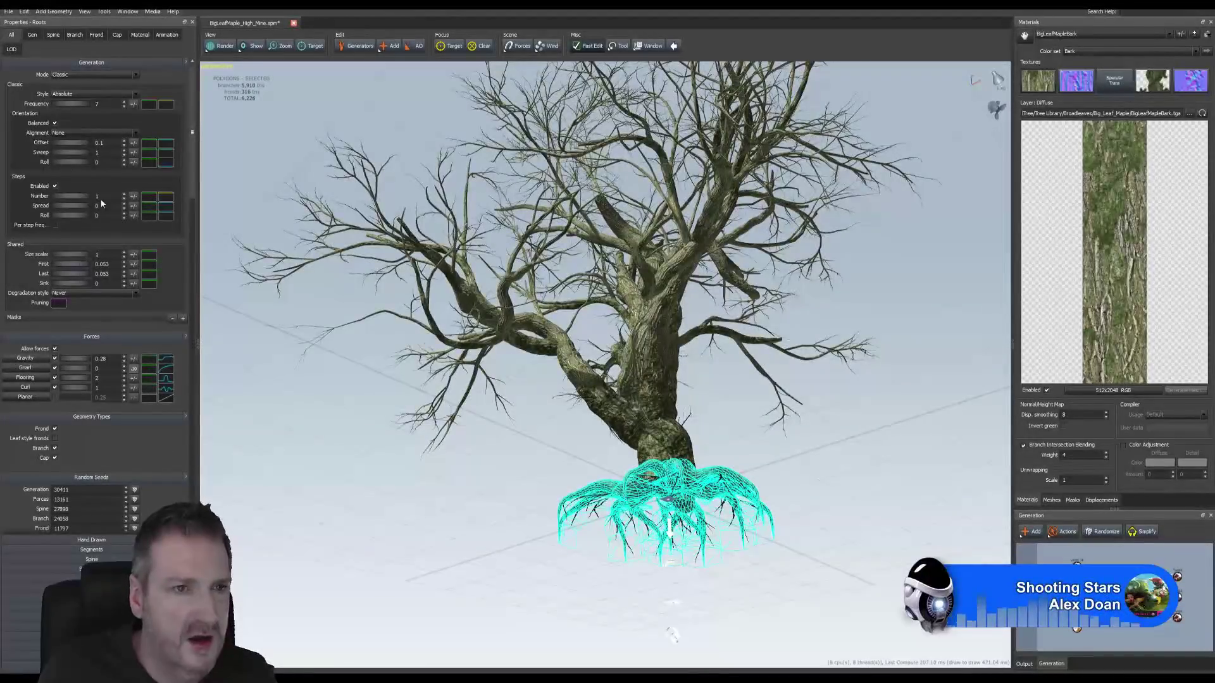
Step: Examine the bare tree's trunk, branches and roots from all around, with the roots and finally the trunk selected
drag(504, 451, 521, 480)
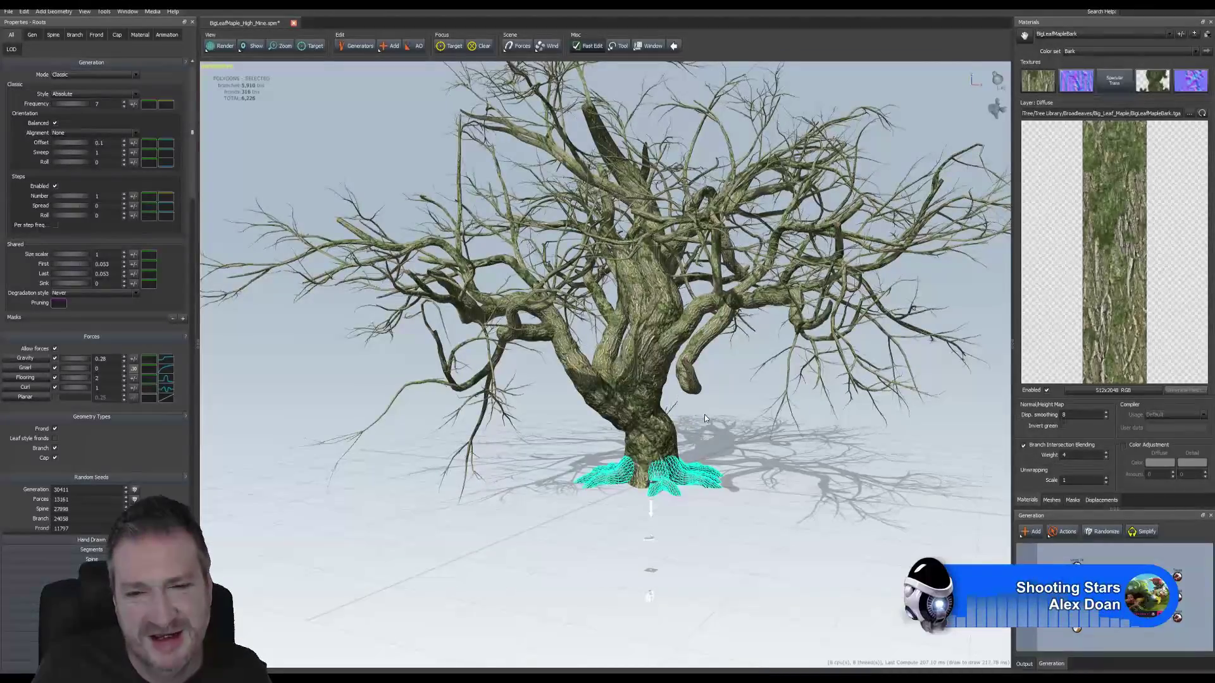
drag(704, 415, 701, 418)
middle_drag(702, 418, 697, 435)
scroll(698, 436, up, 2)
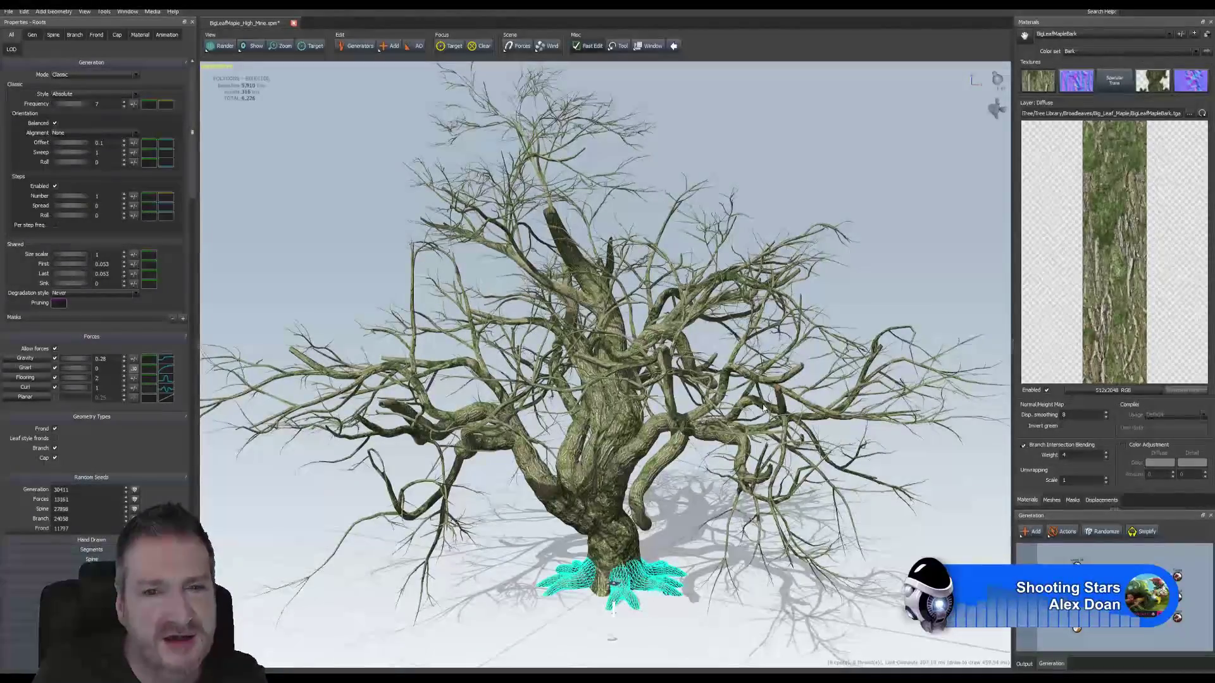
mouse_move(625, 378)
mouse_down()
mouse_move(633, 352)
mouse_move(682, 361)
mouse_move(620, 361)
mouse_up()
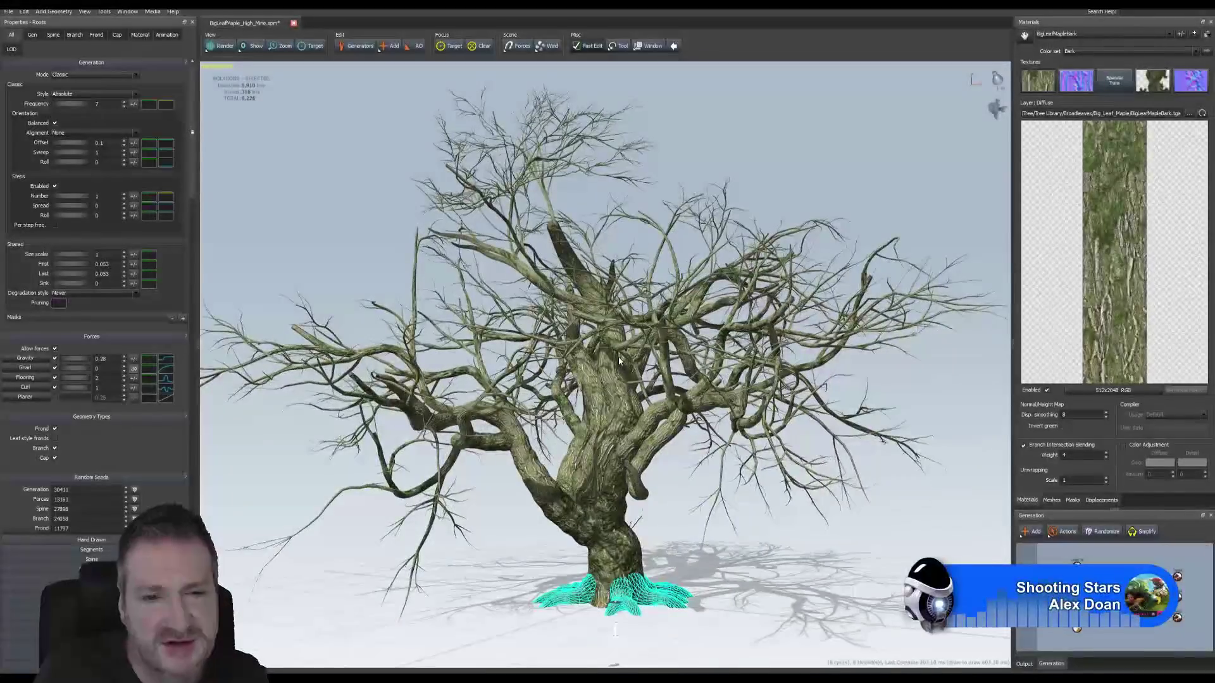
drag(637, 310, 666, 315)
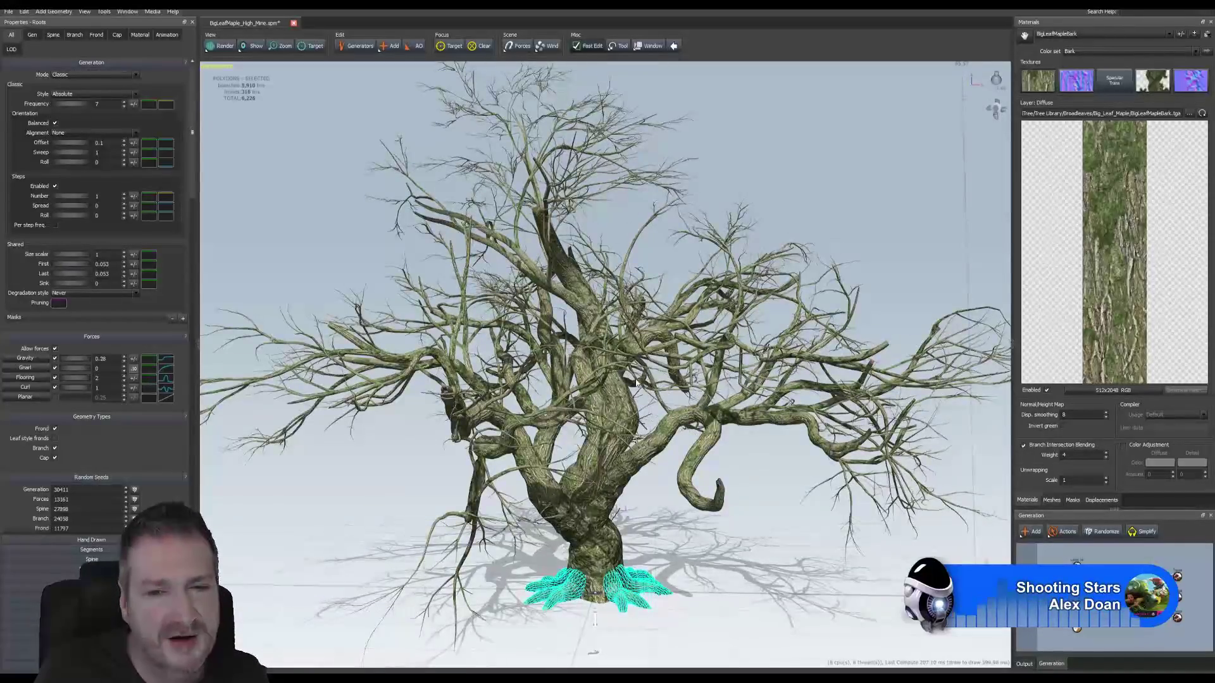
drag(636, 383, 548, 144)
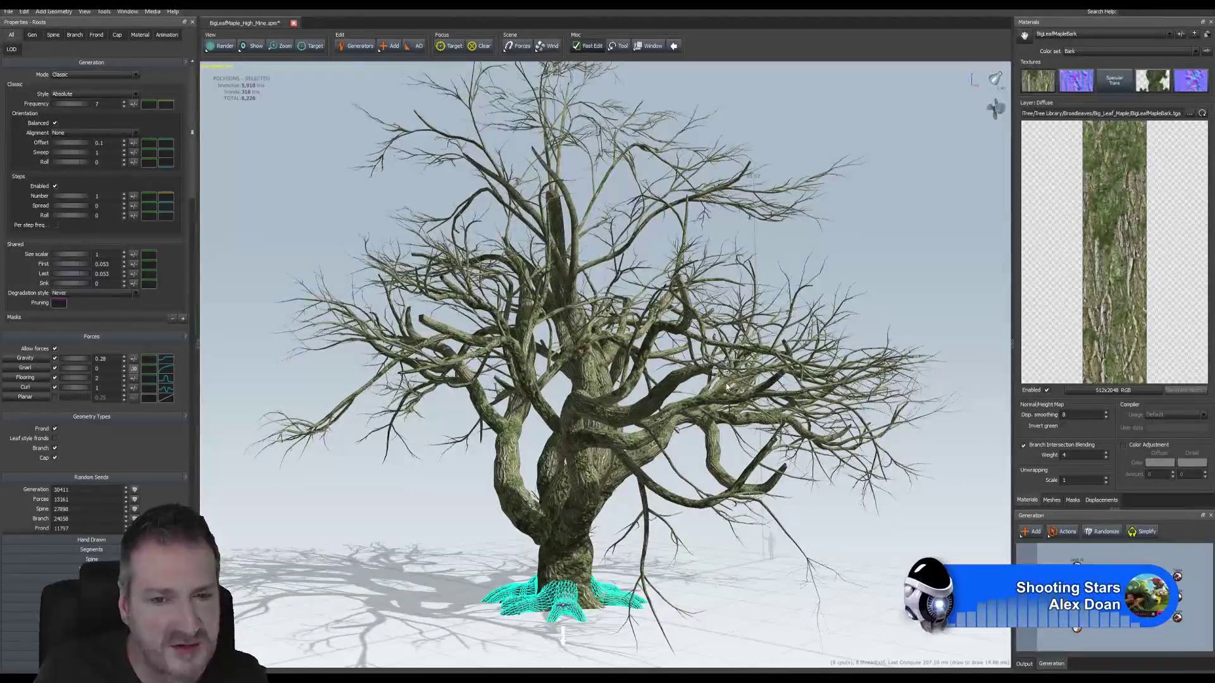
drag(696, 320, 649, 323)
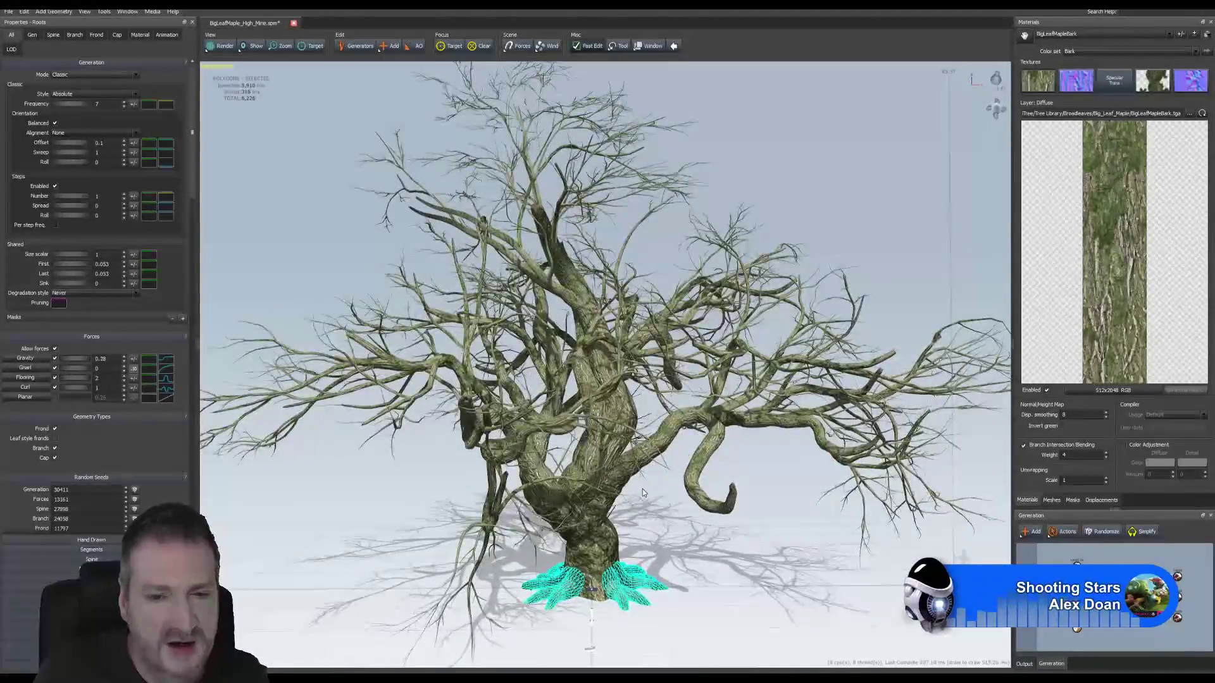
click(597, 462)
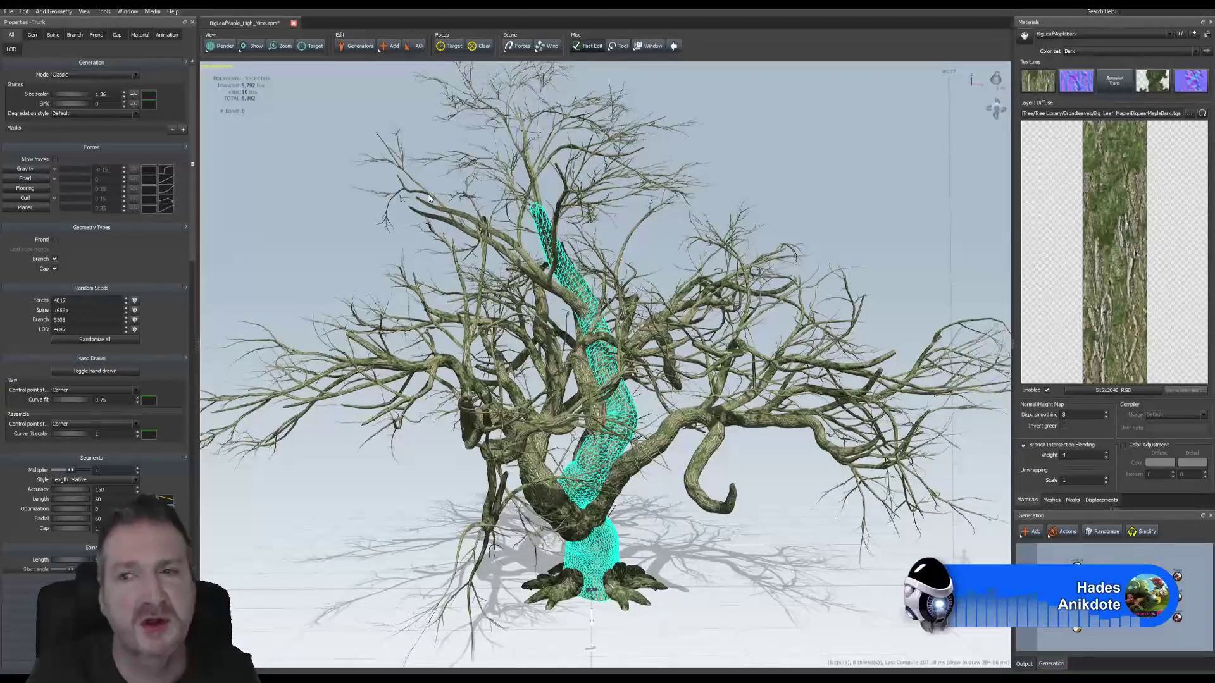
drag(557, 342, 607, 336)
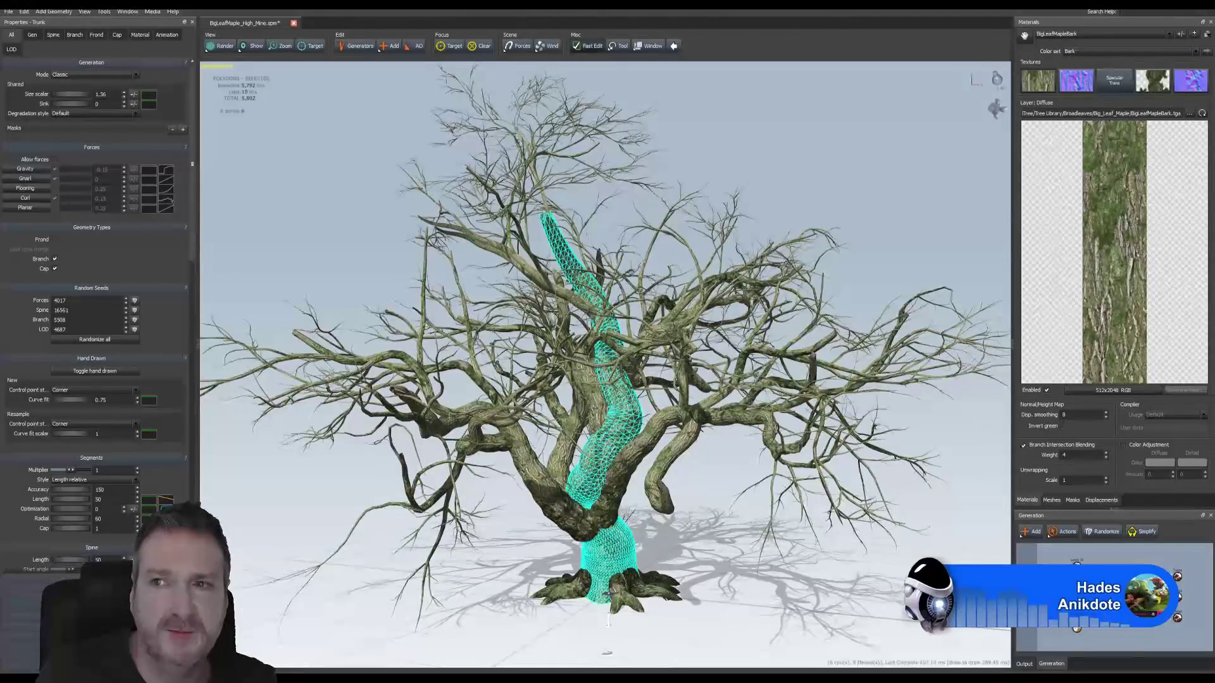
Step: Close the BigLeafMaple_High_Mine tree without saving its changes
key(ctrl+w)
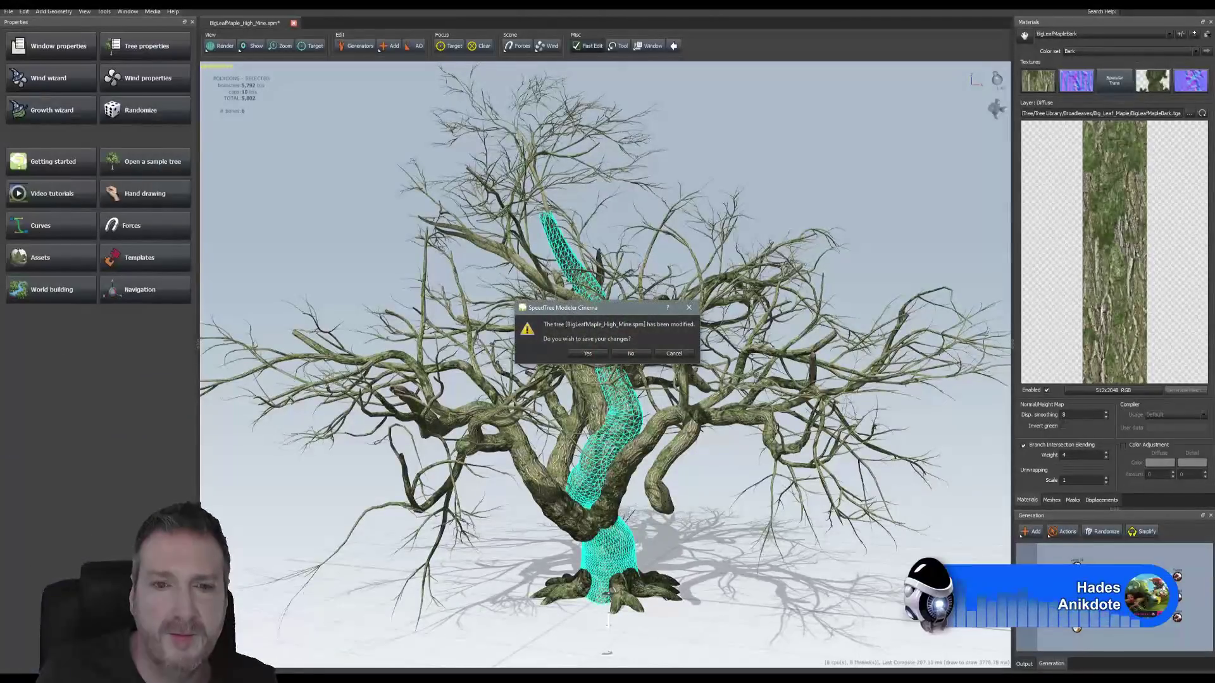
click(631, 354)
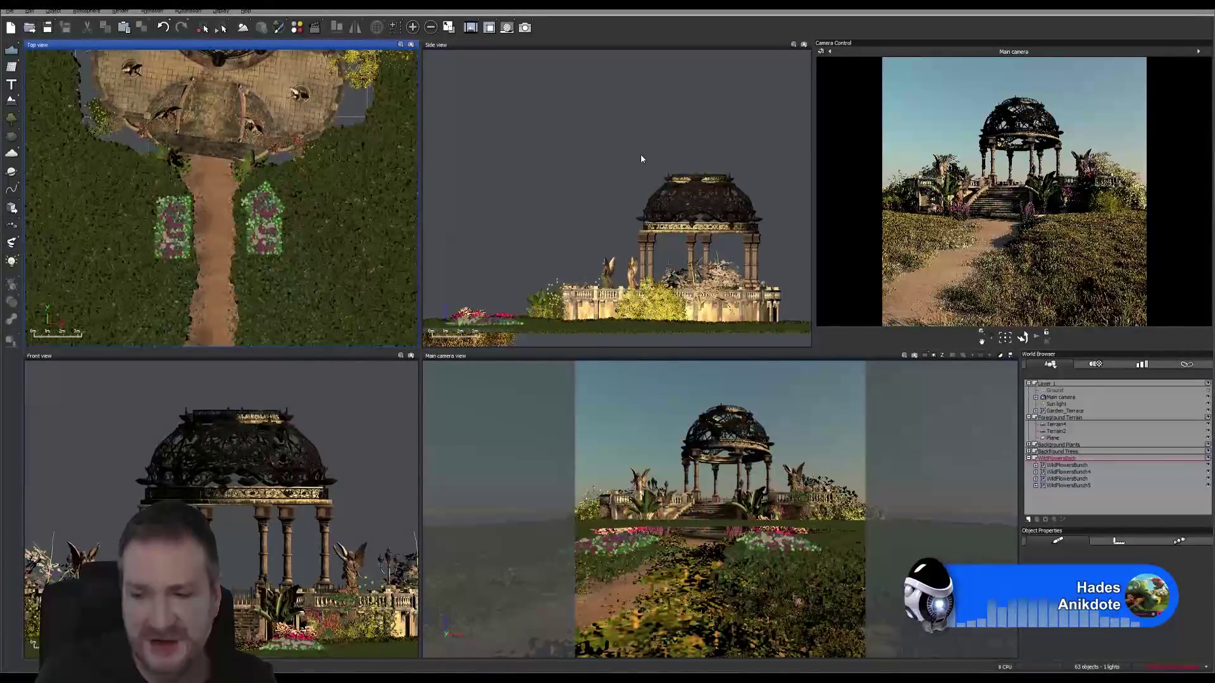
Step: In Vue, review the last render of the gazebo scene and toggle the wildflowers layer's visibility off and back on
click(469, 28)
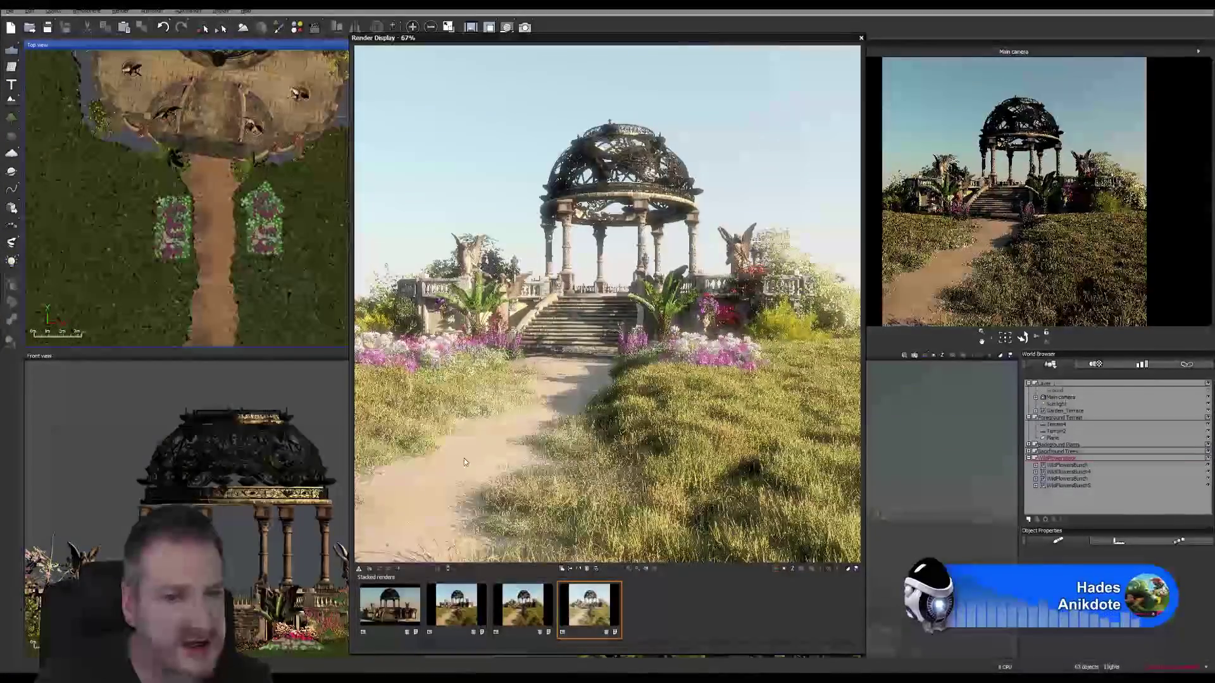
click(1028, 458)
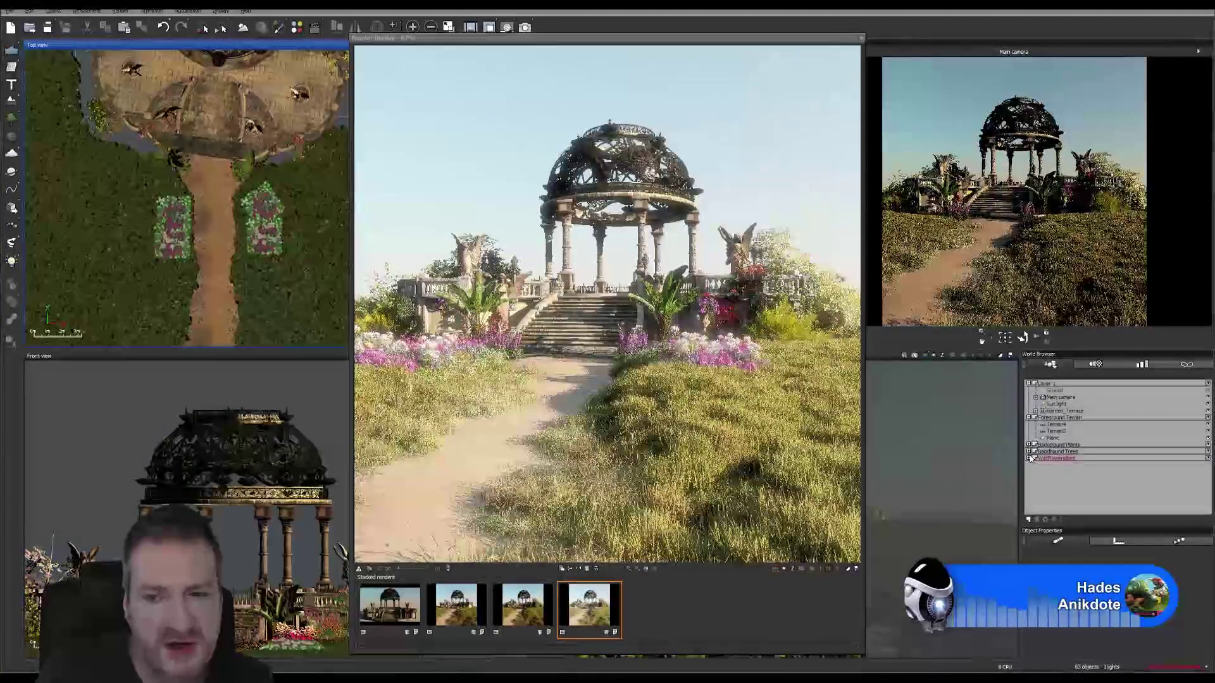
click(1208, 458)
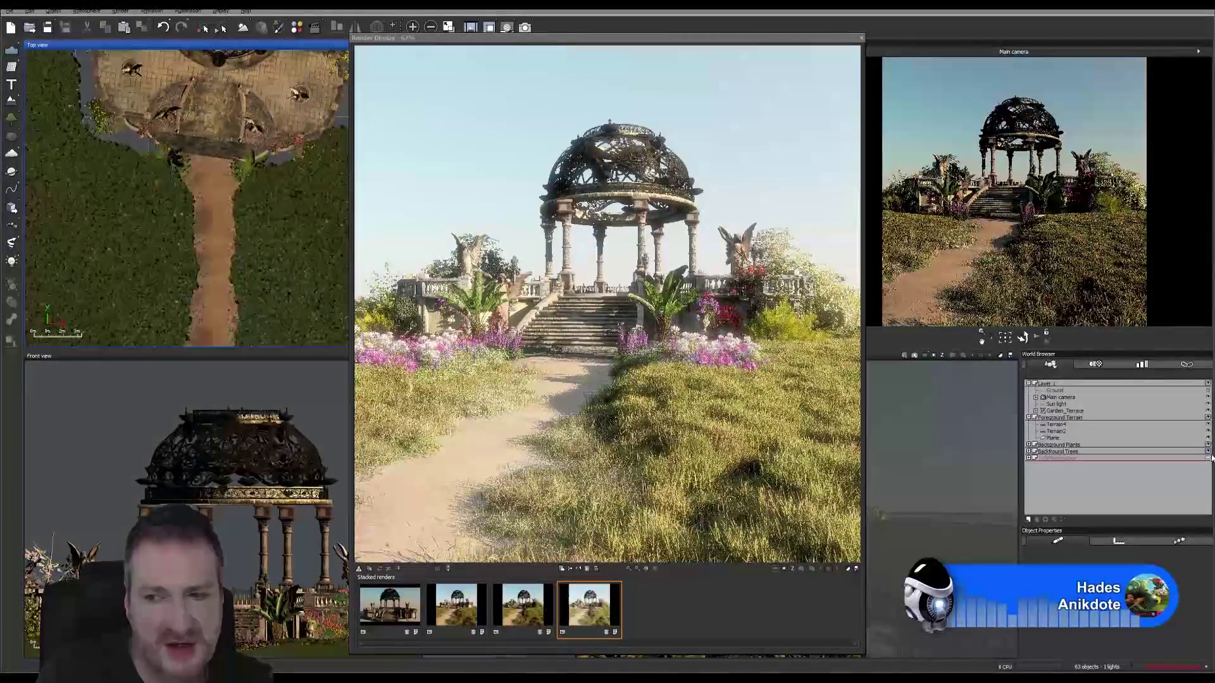
click(1208, 458)
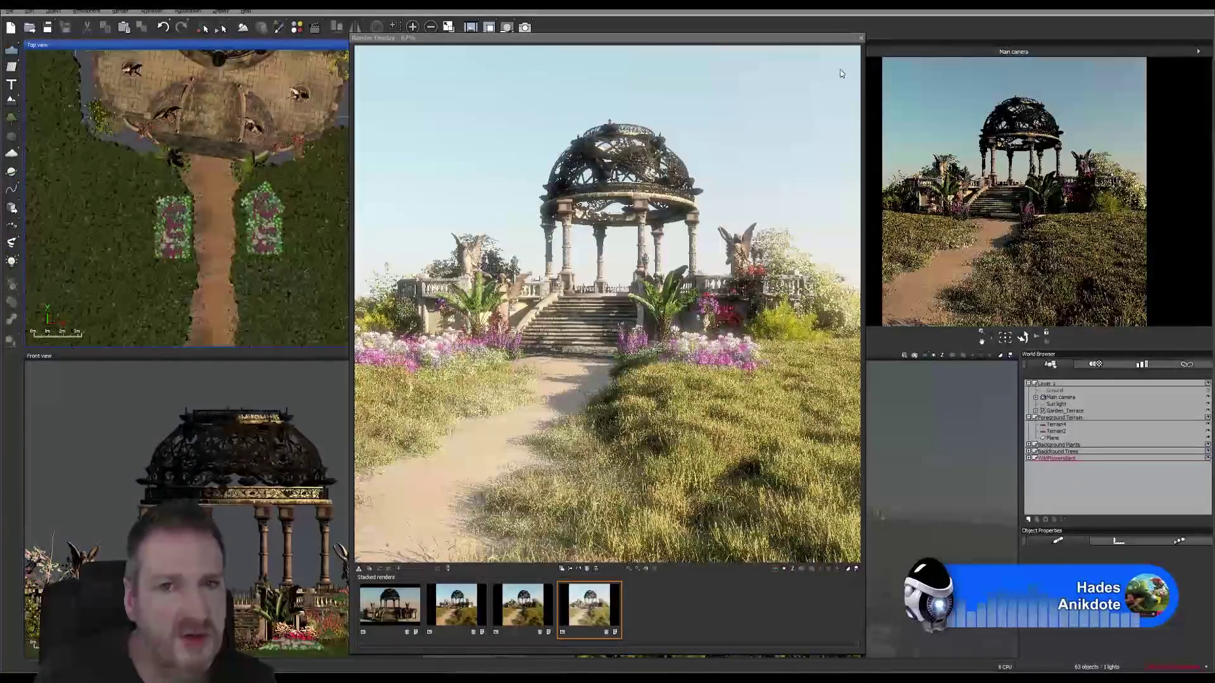
click(860, 38)
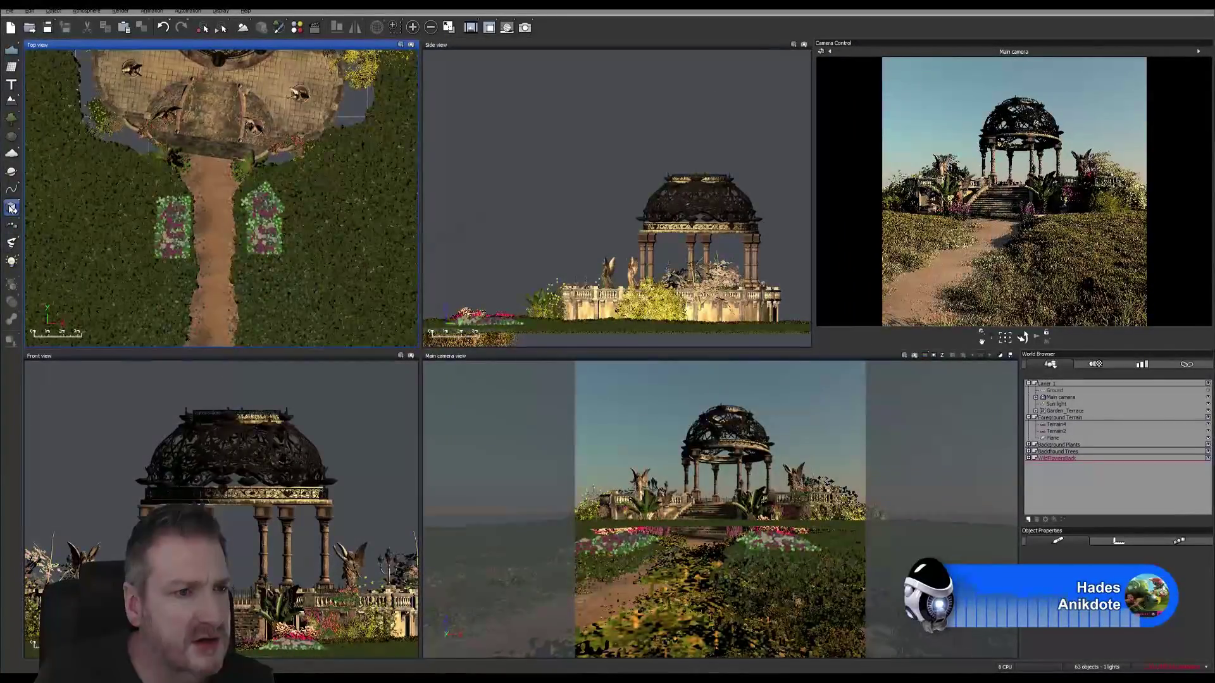
Step: Open the object library at the Psine Plants collection and look over its plants and flower beds
click(11, 208)
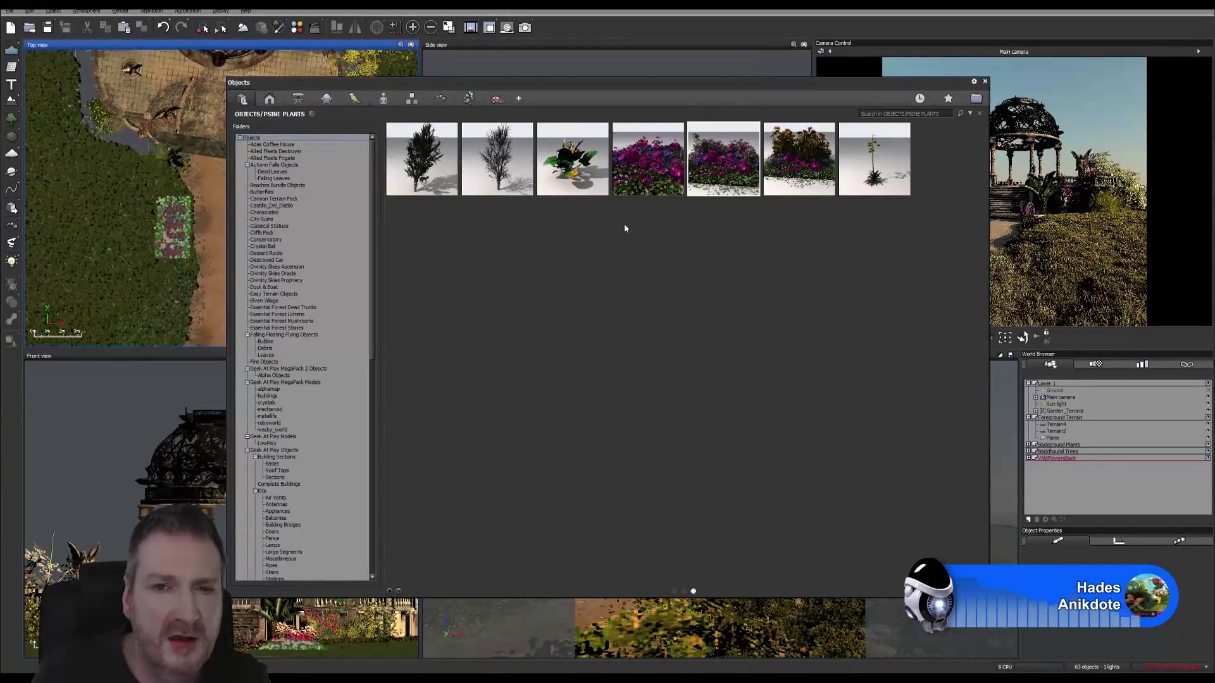
mouse_move(731, 168)
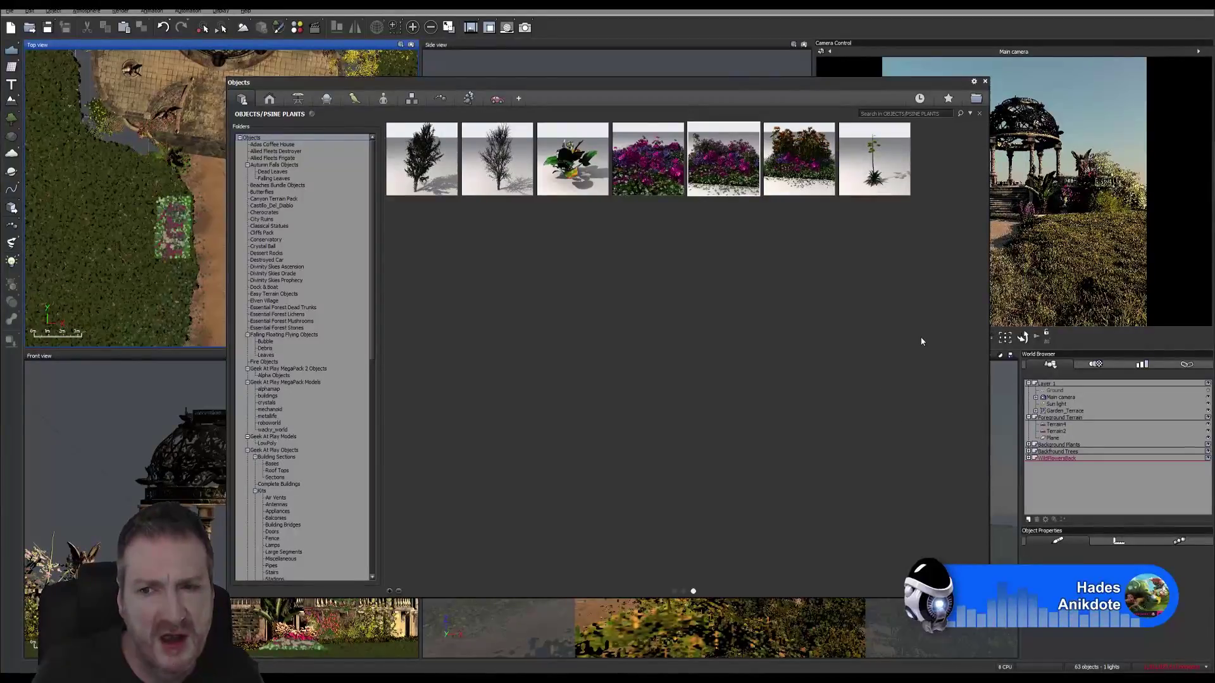
right_click(1067, 293)
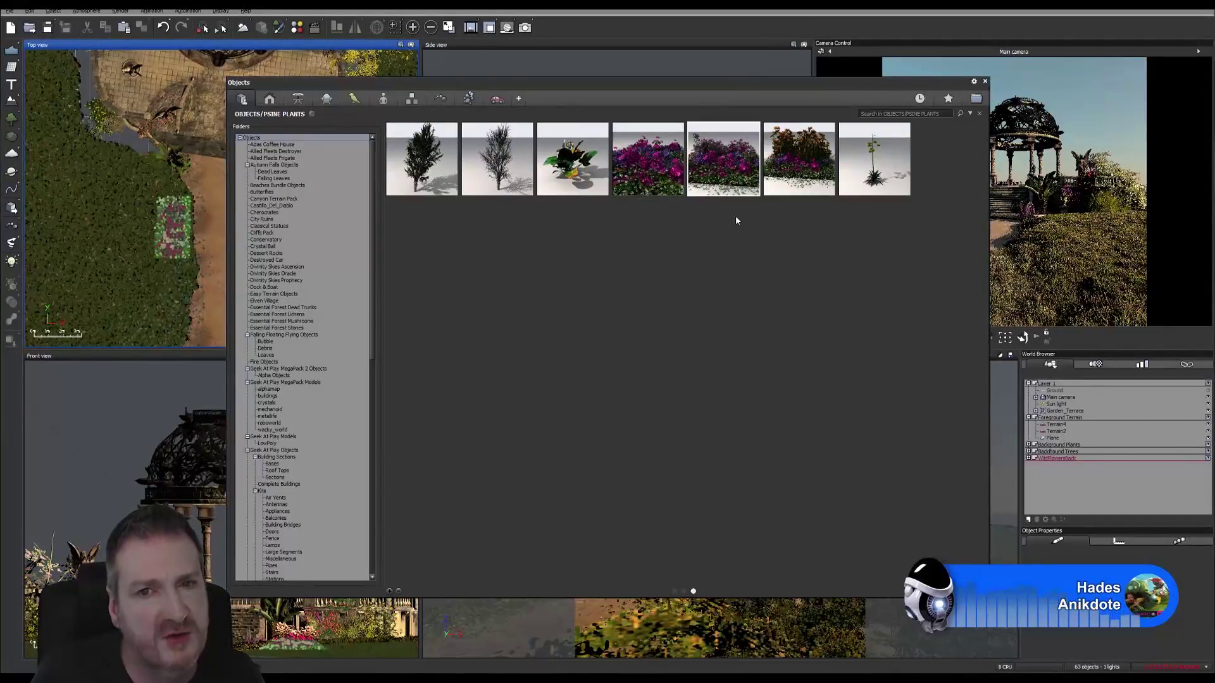
mouse_move(733, 172)
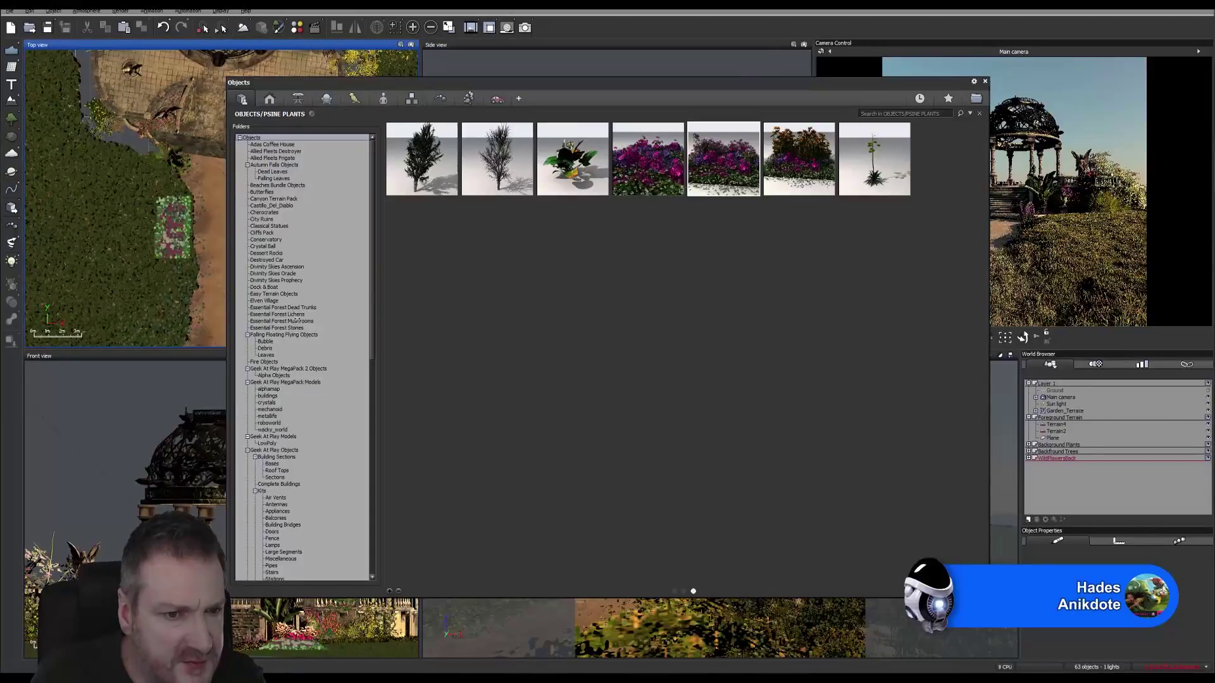
Step: Browse the object library's folder list through to the last folders
mouse_move(374, 330)
mouse_down()
mouse_move(373, 564)
mouse_move(373, 308)
mouse_up()
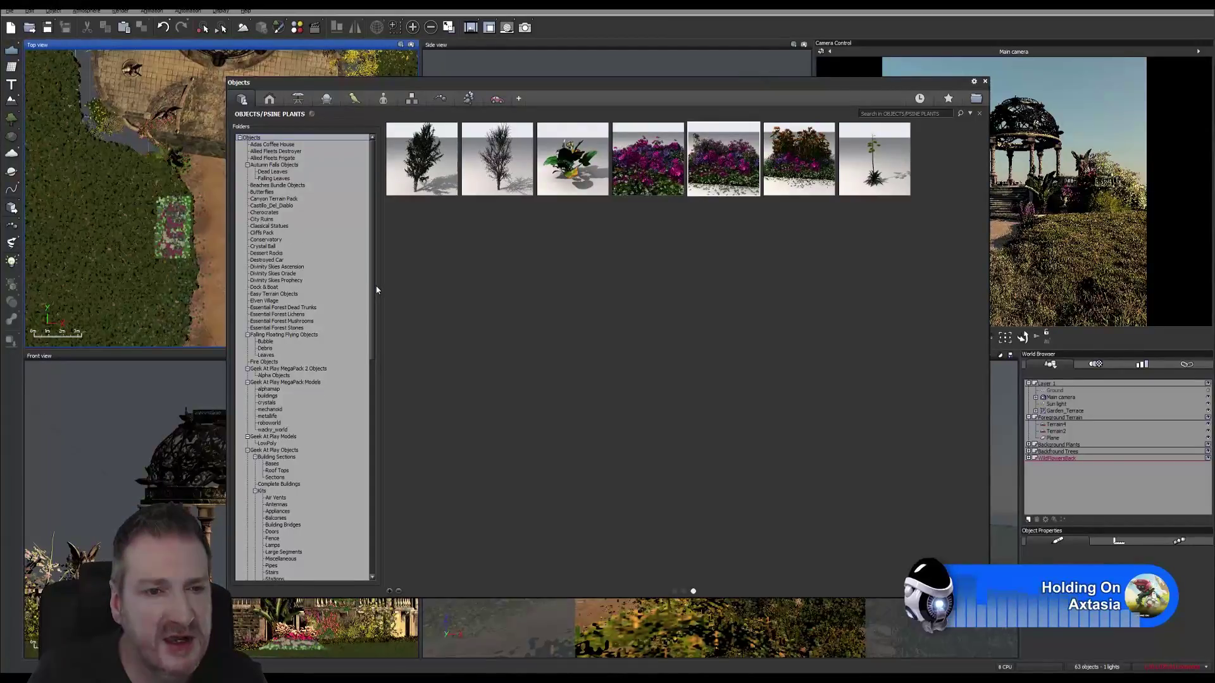
scroll(372, 290, down, 1)
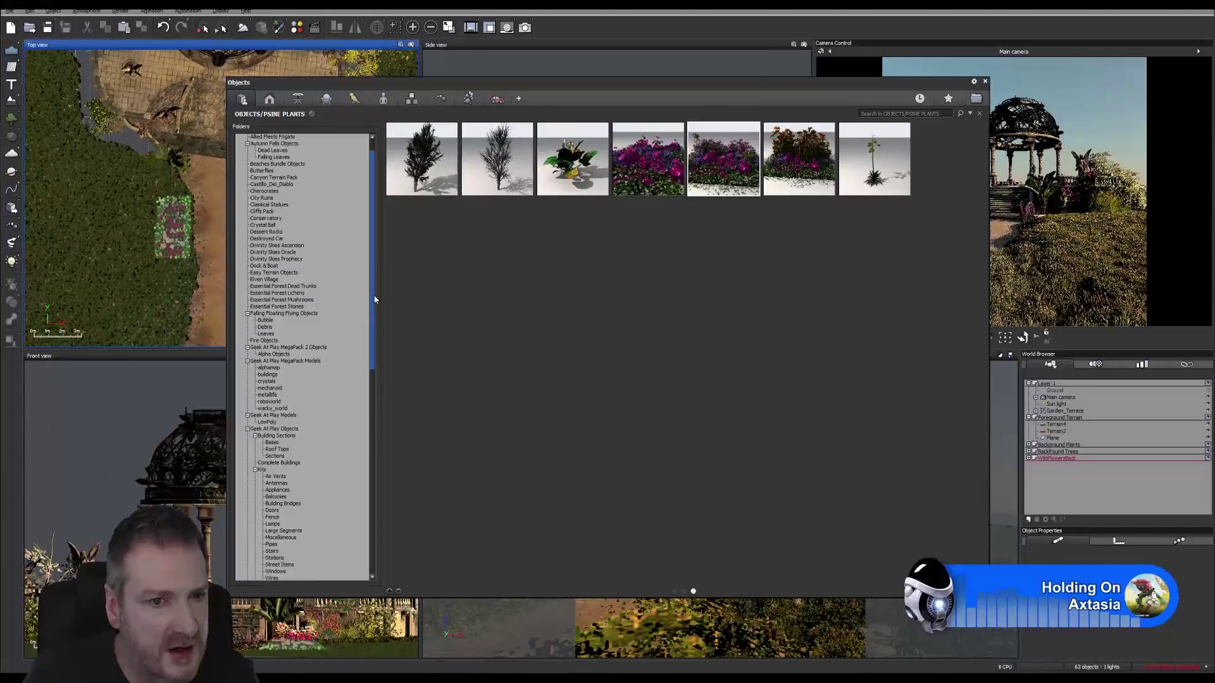
drag(375, 299, 381, 370)
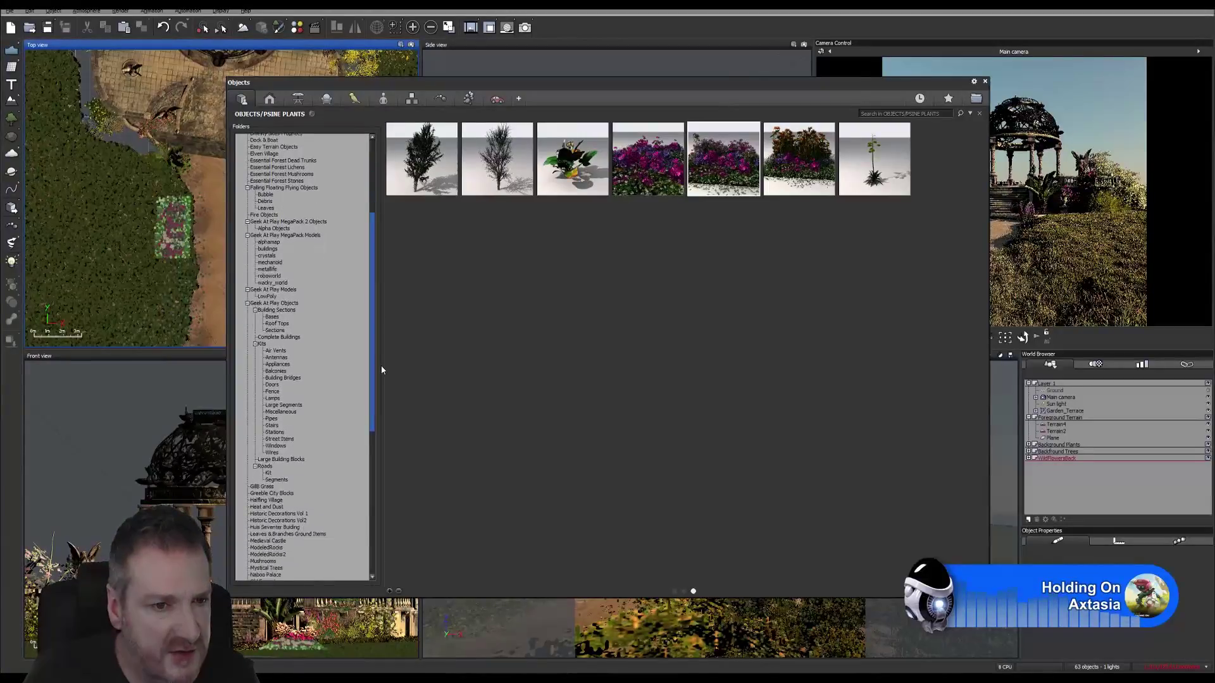
scroll(379, 372, down, 1)
scroll(382, 383, down, 4)
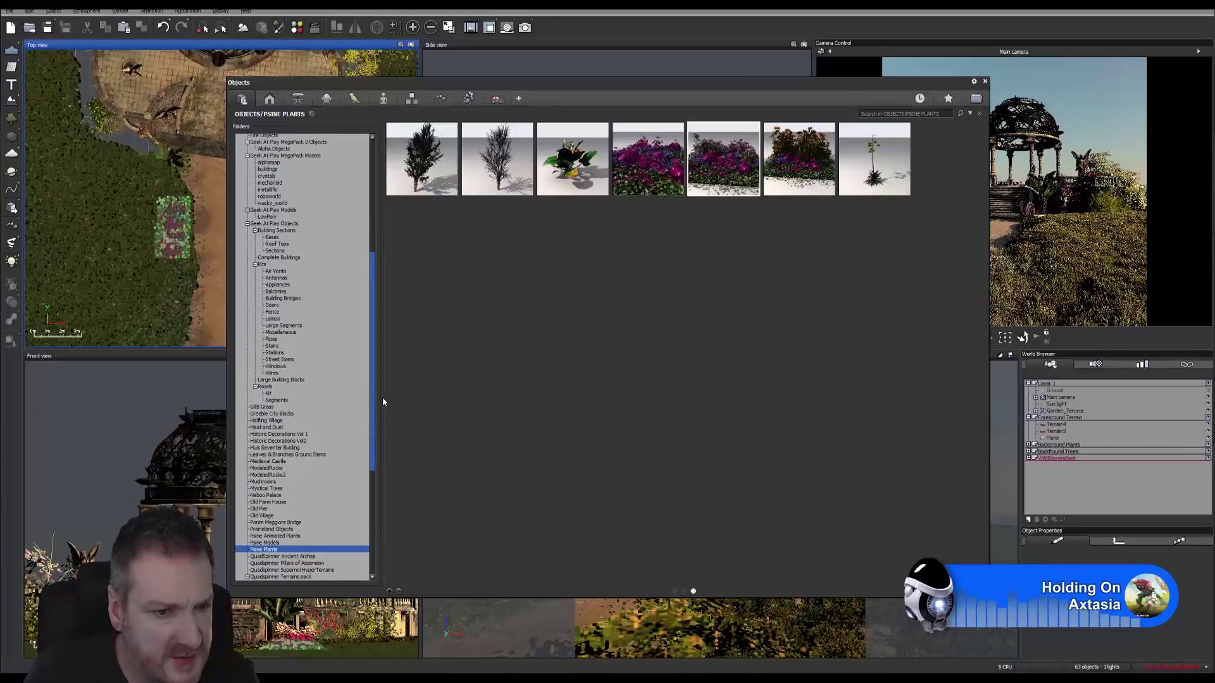
scroll(382, 421, down, 4)
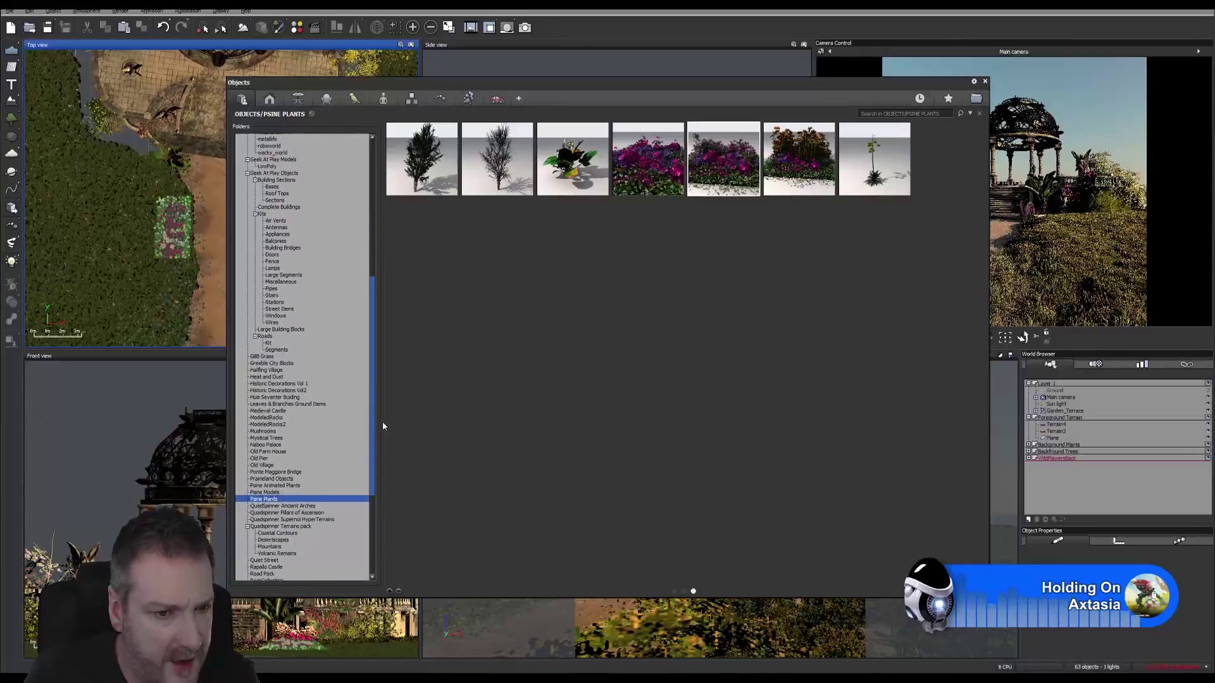
scroll(379, 468, down, 4)
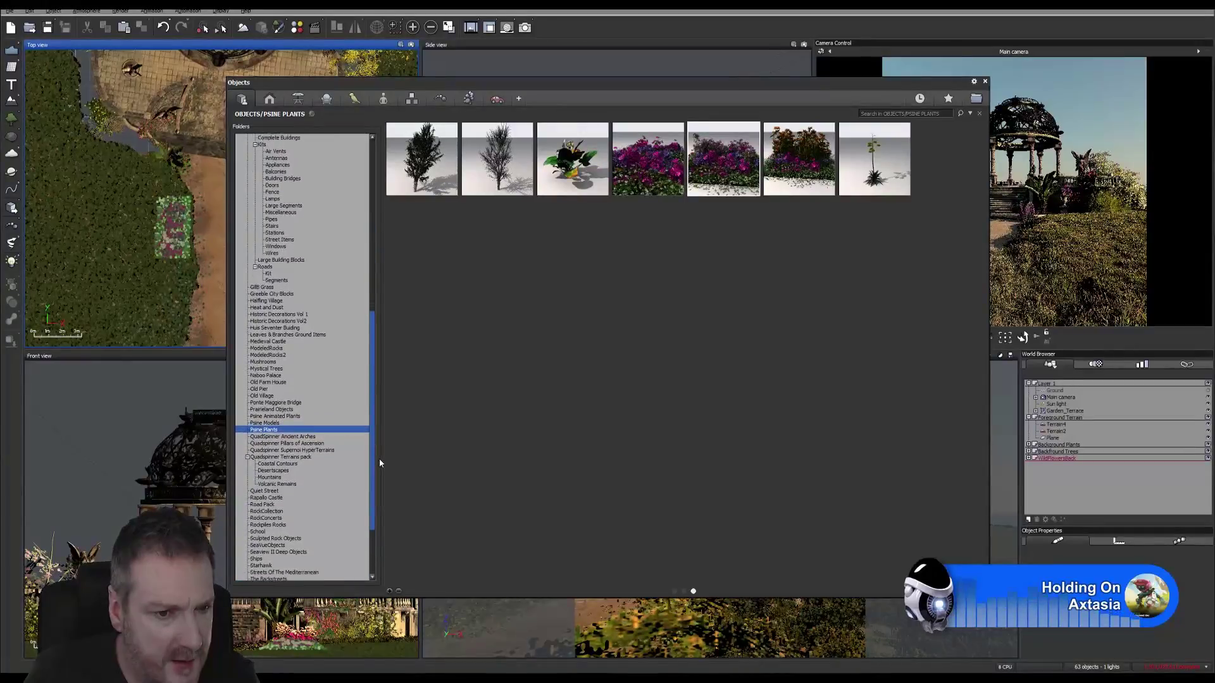
scroll(377, 490, down, 2)
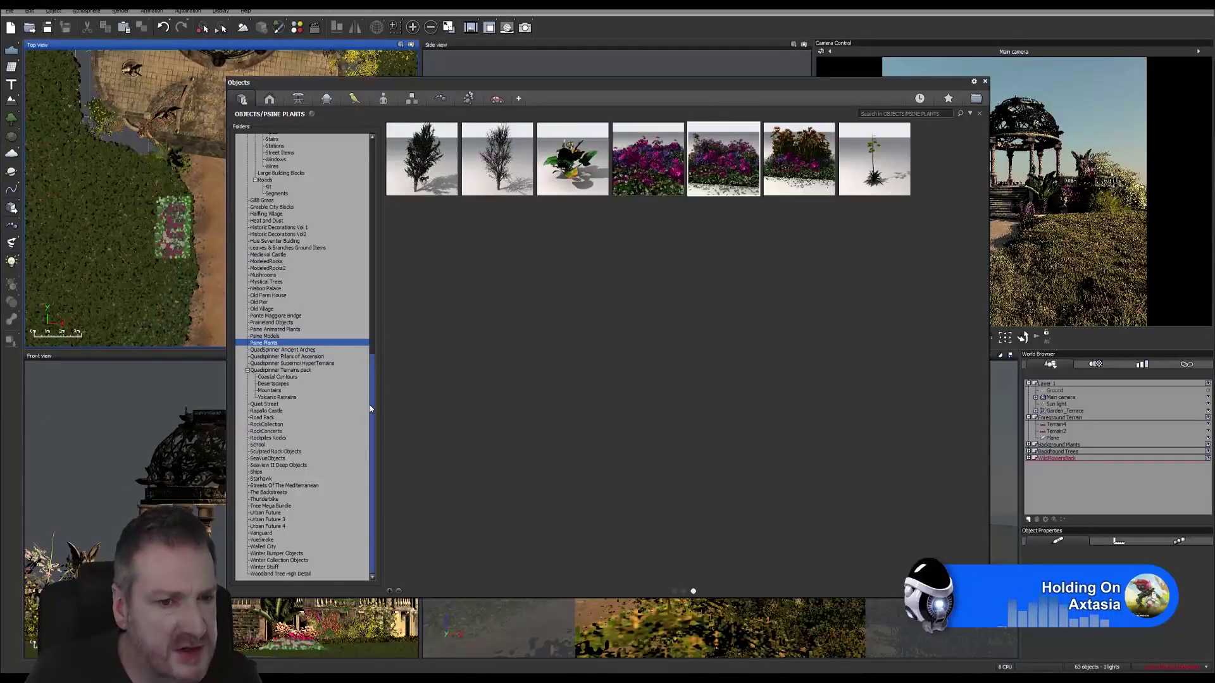
Step: Look back over the first folders of the object library and close the library without loading an object
drag(373, 405, 377, 180)
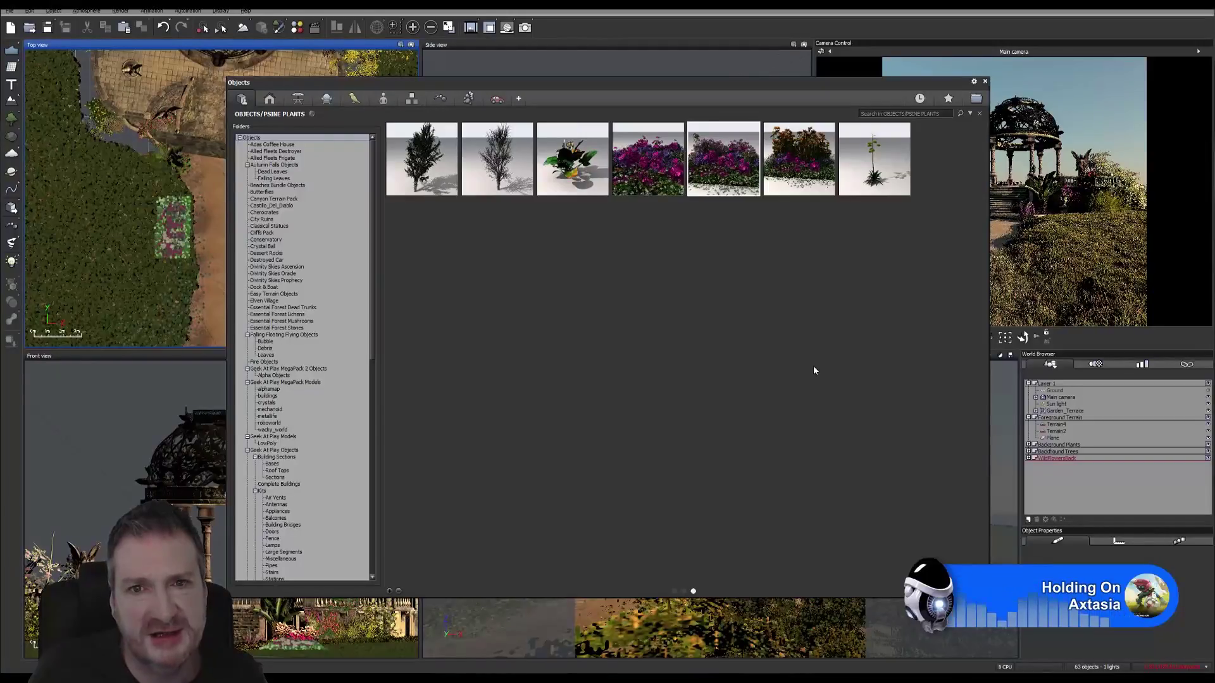
right_click(1005, 334)
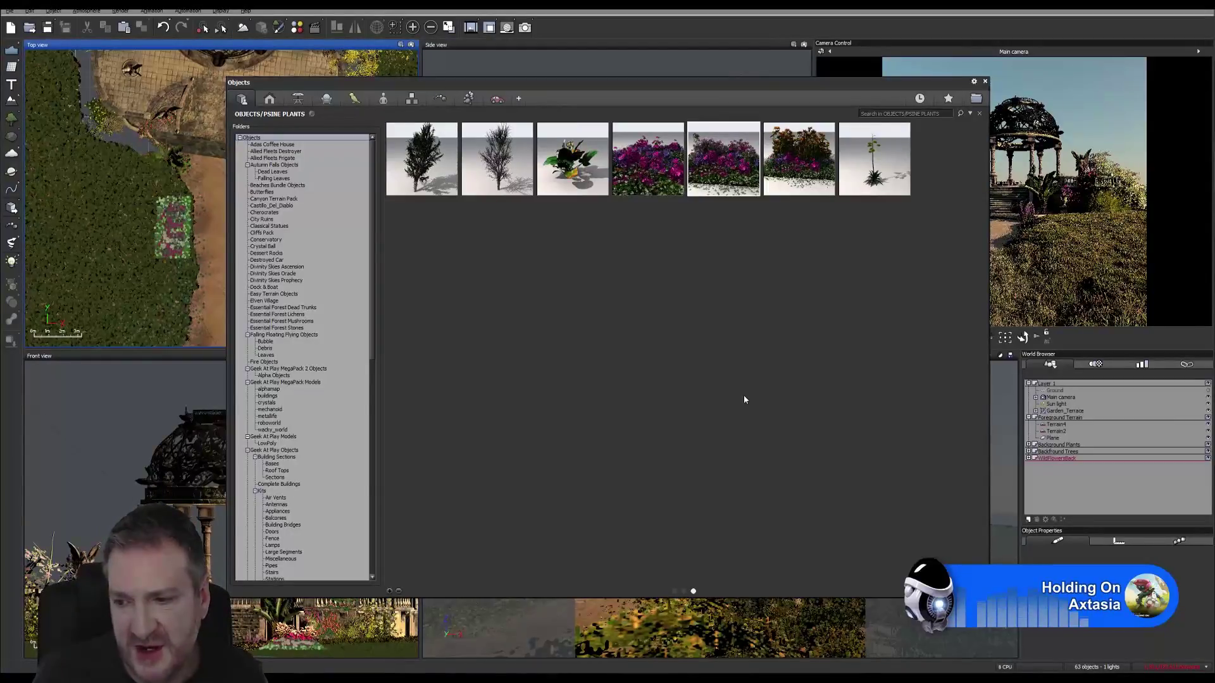
click(985, 83)
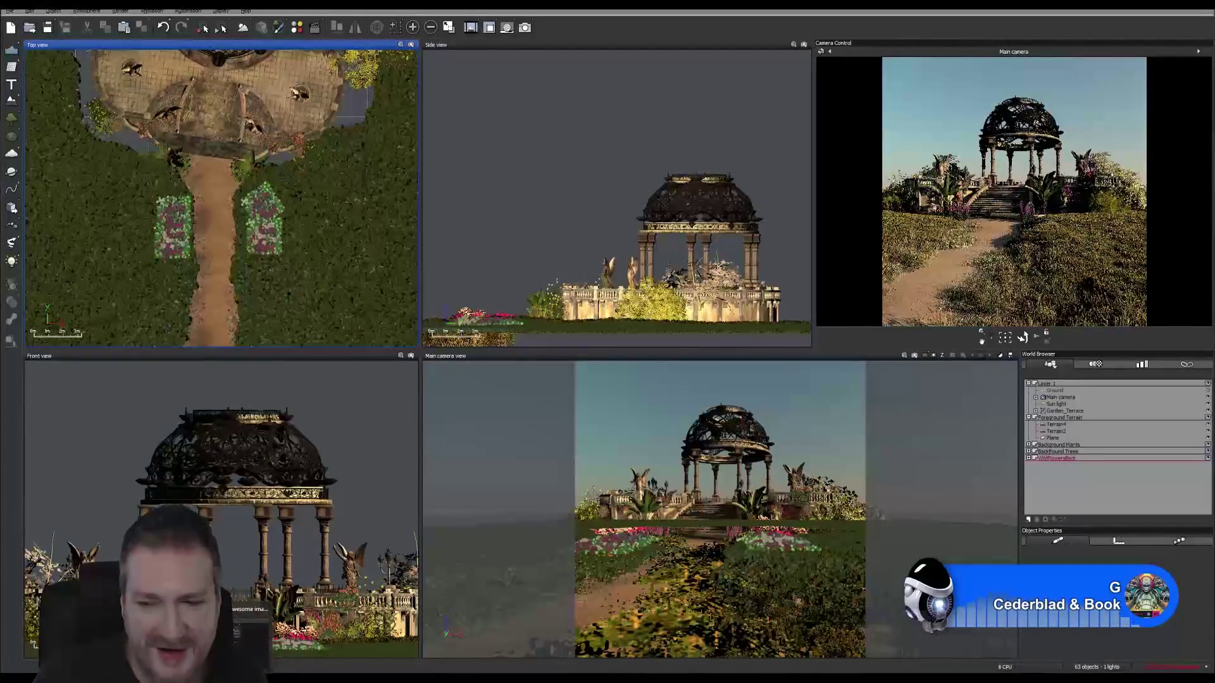
click(228, 633)
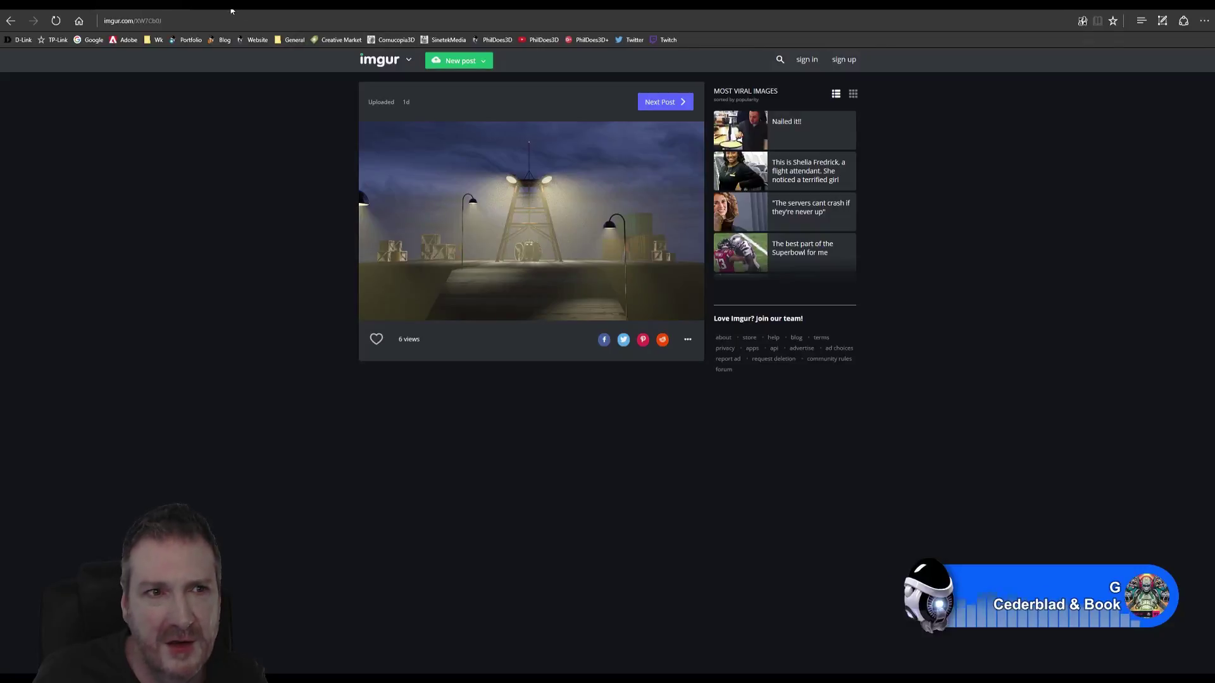
click(200, 9)
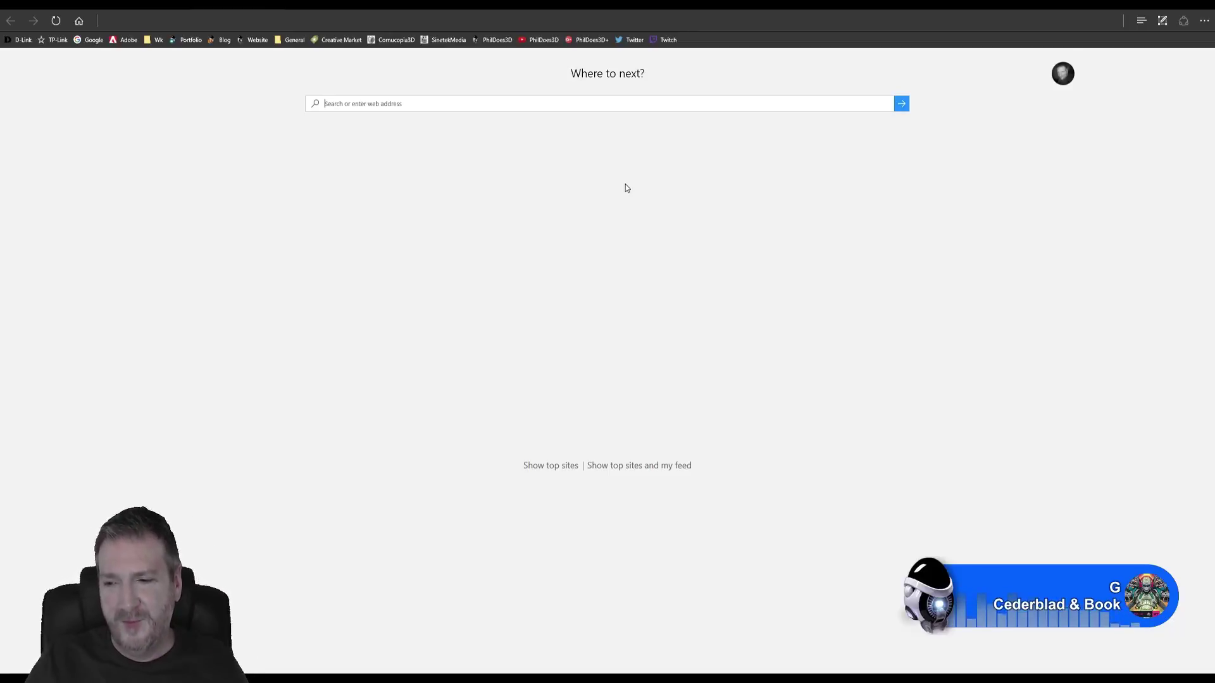
text(https://imgur.com/a/siNUd)
key(Return)
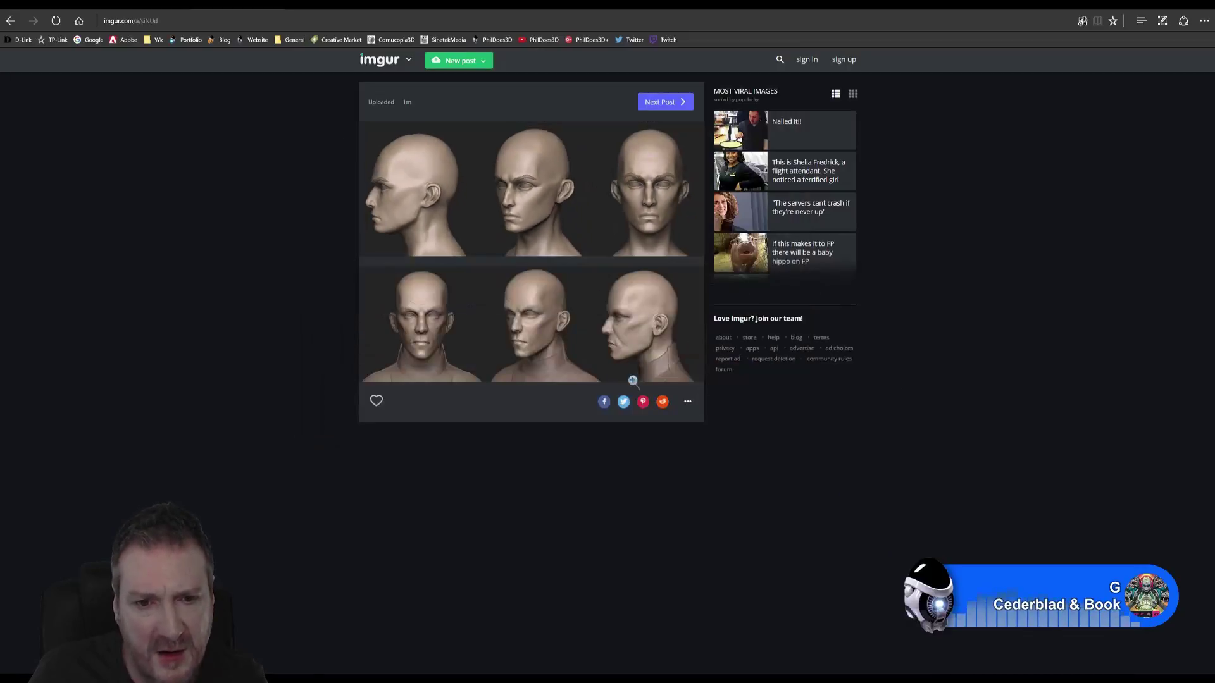
Step: Enlarge the collared head sculpt image and the bare-necked head sculpt image one after the other to inspect each
click(560, 327)
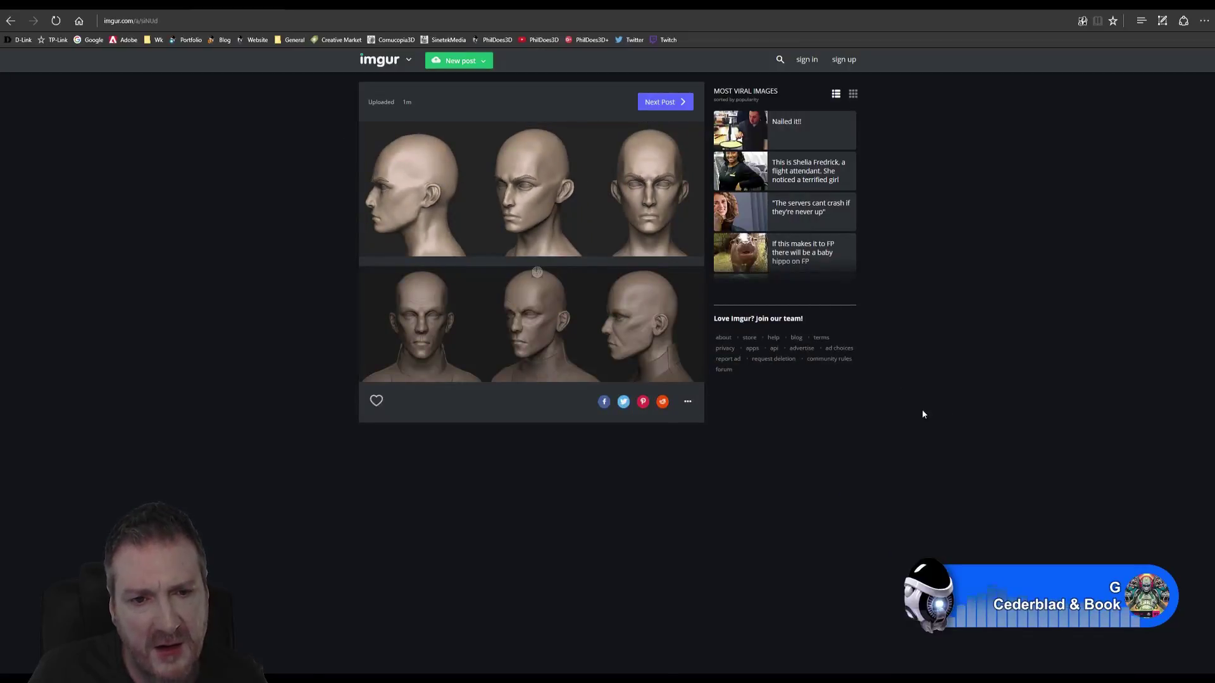
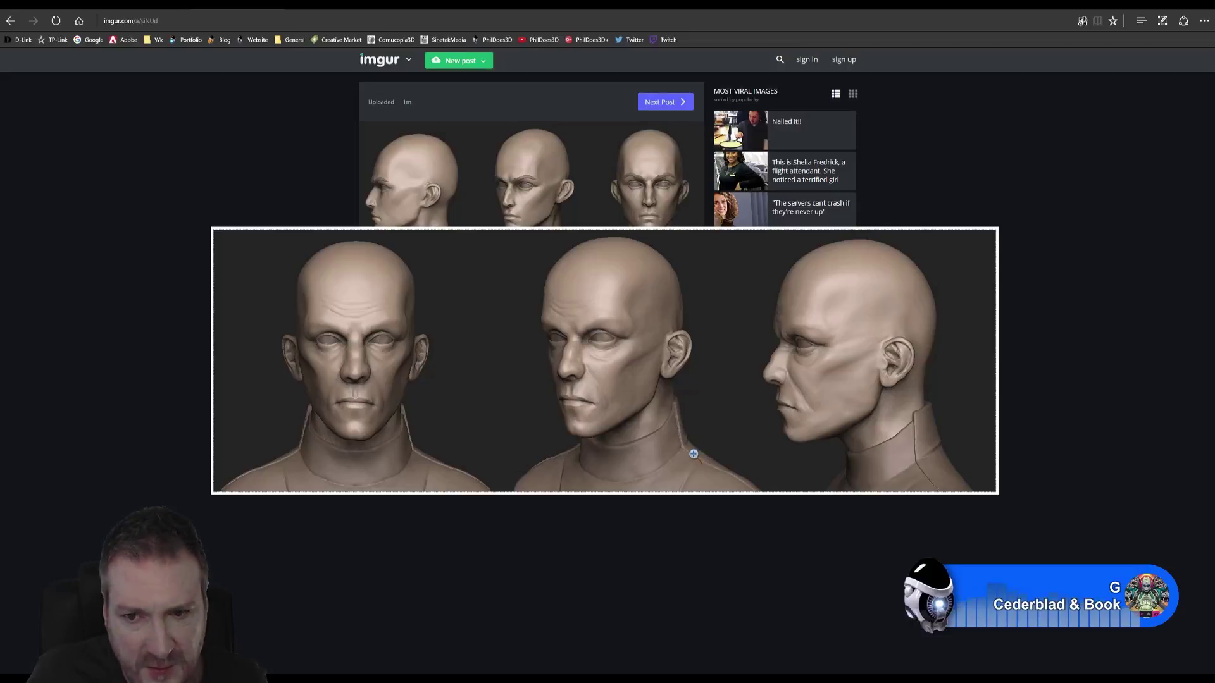
click(721, 378)
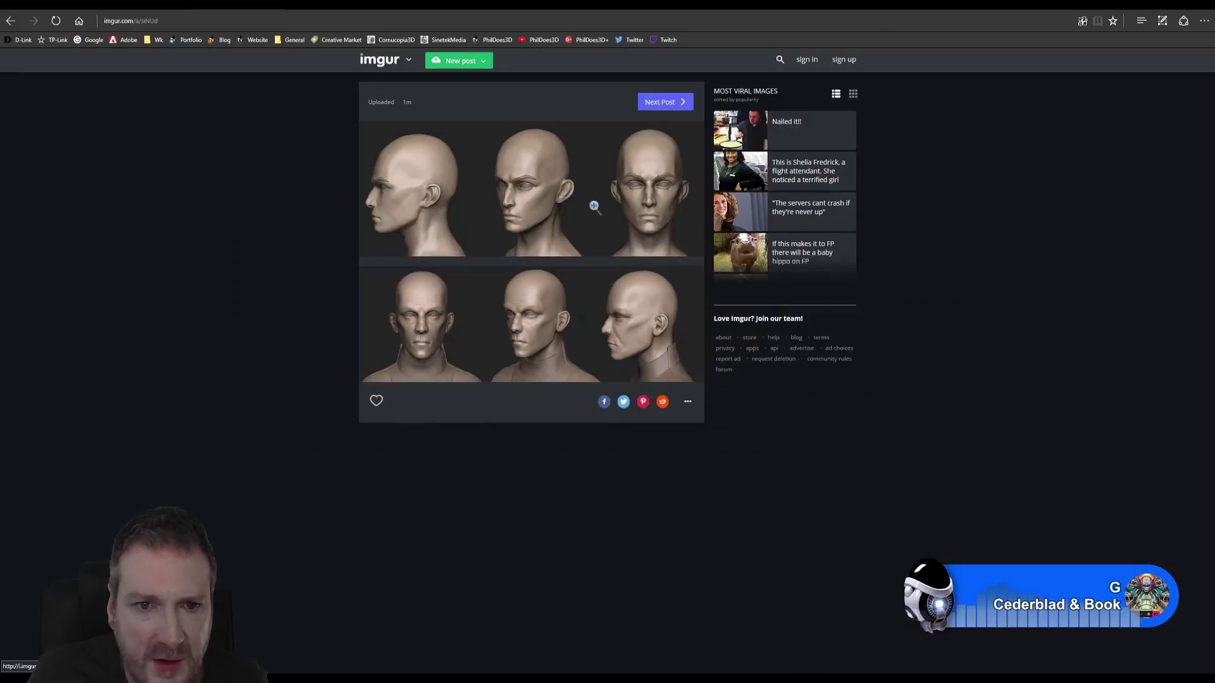
click(594, 206)
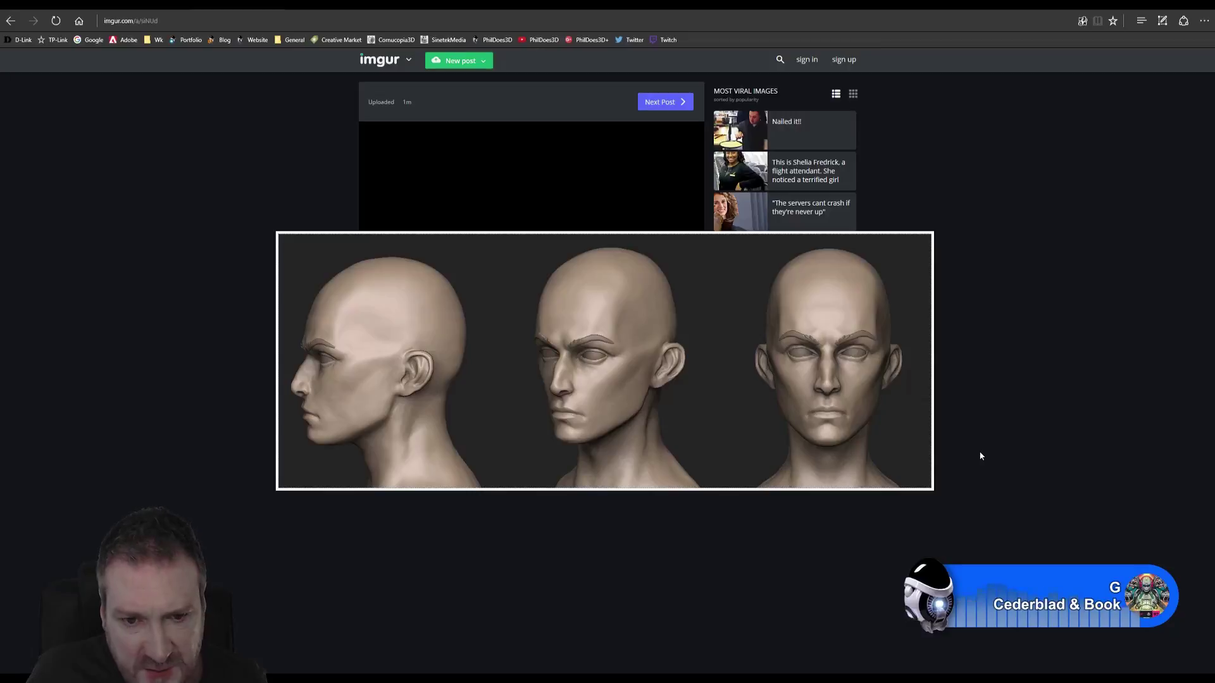
click(730, 398)
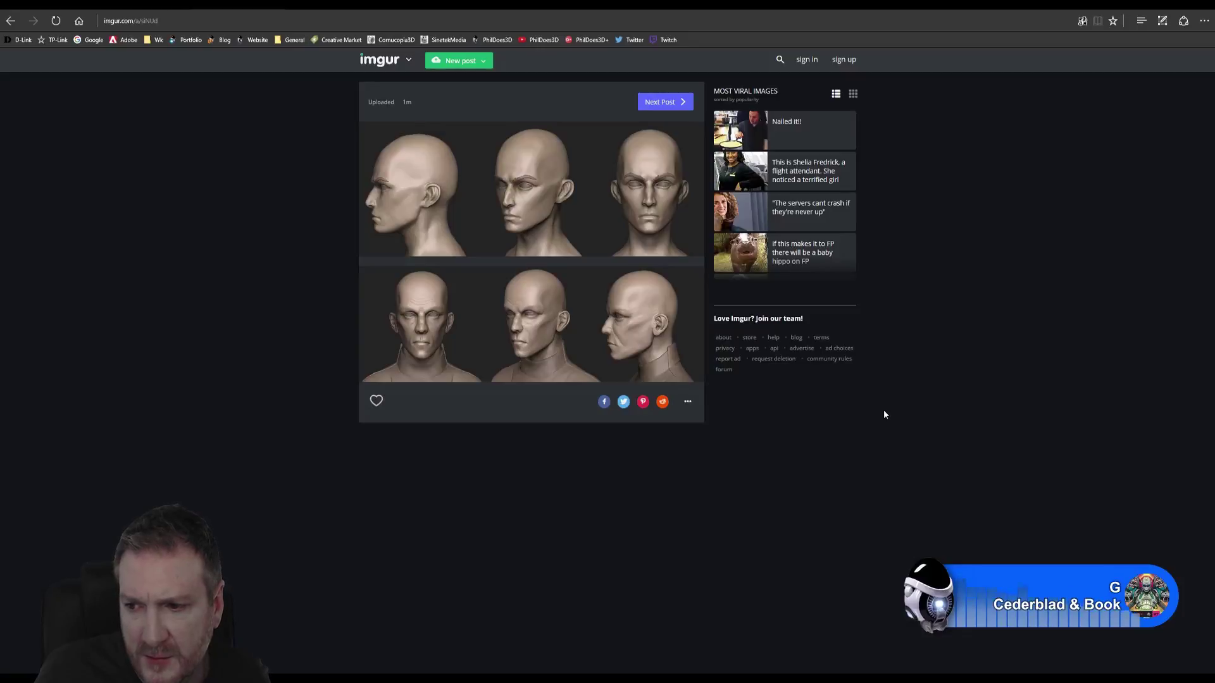
Step: Compare the facial features of the two head sculpts by alternately enlarging their images, and return to the album page
click(531, 324)
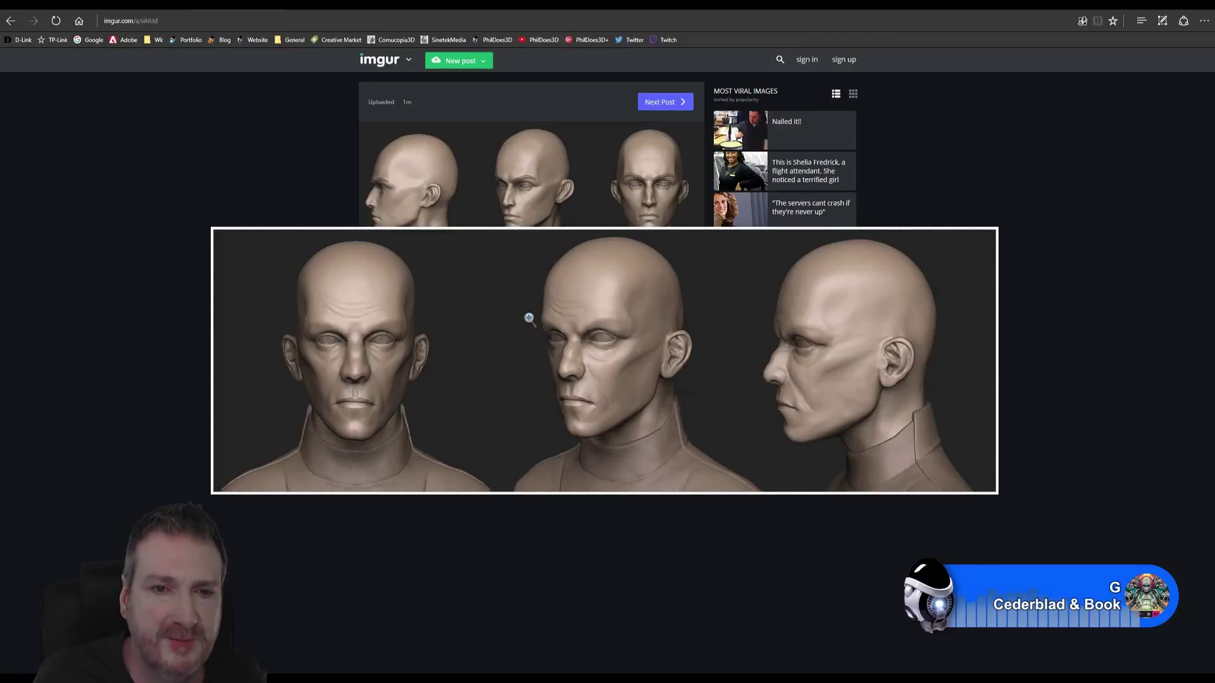
click(608, 331)
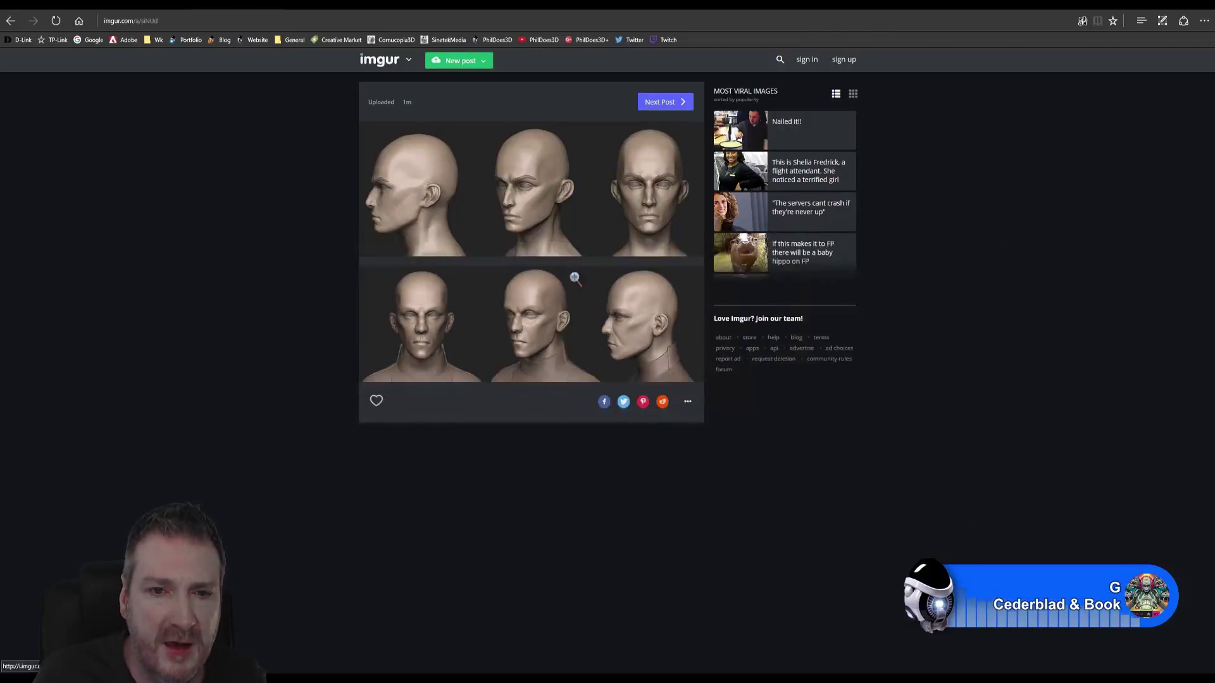
click(553, 211)
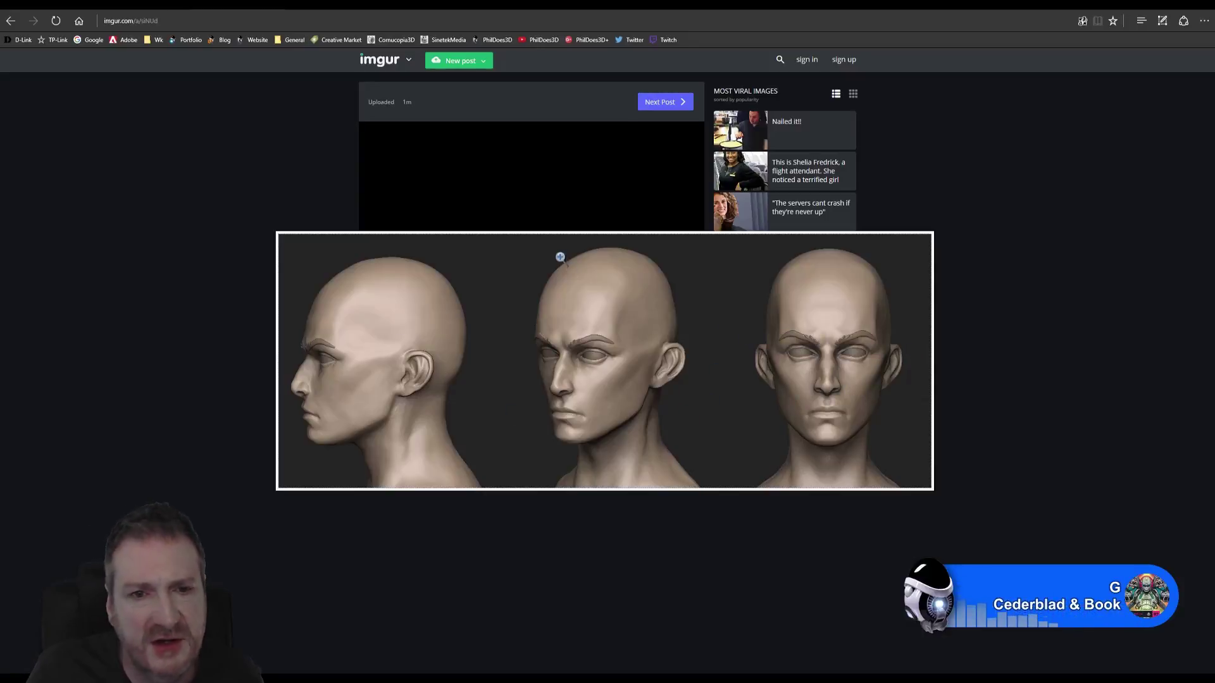
click(614, 348)
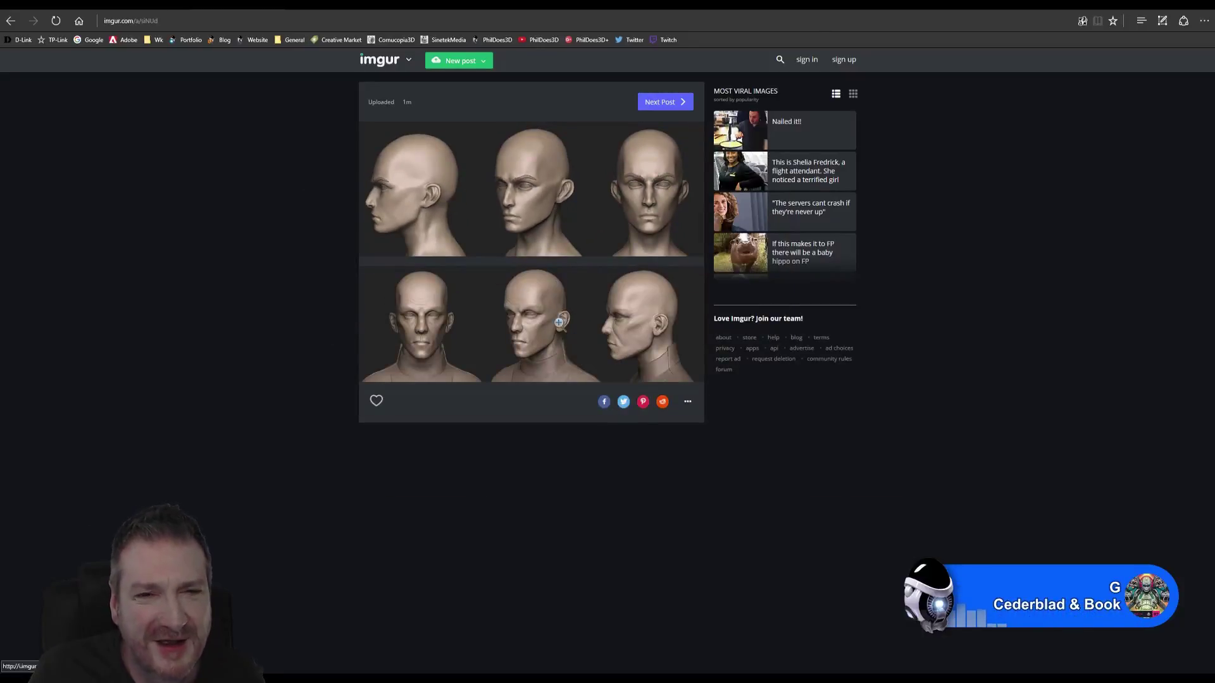
click(518, 196)
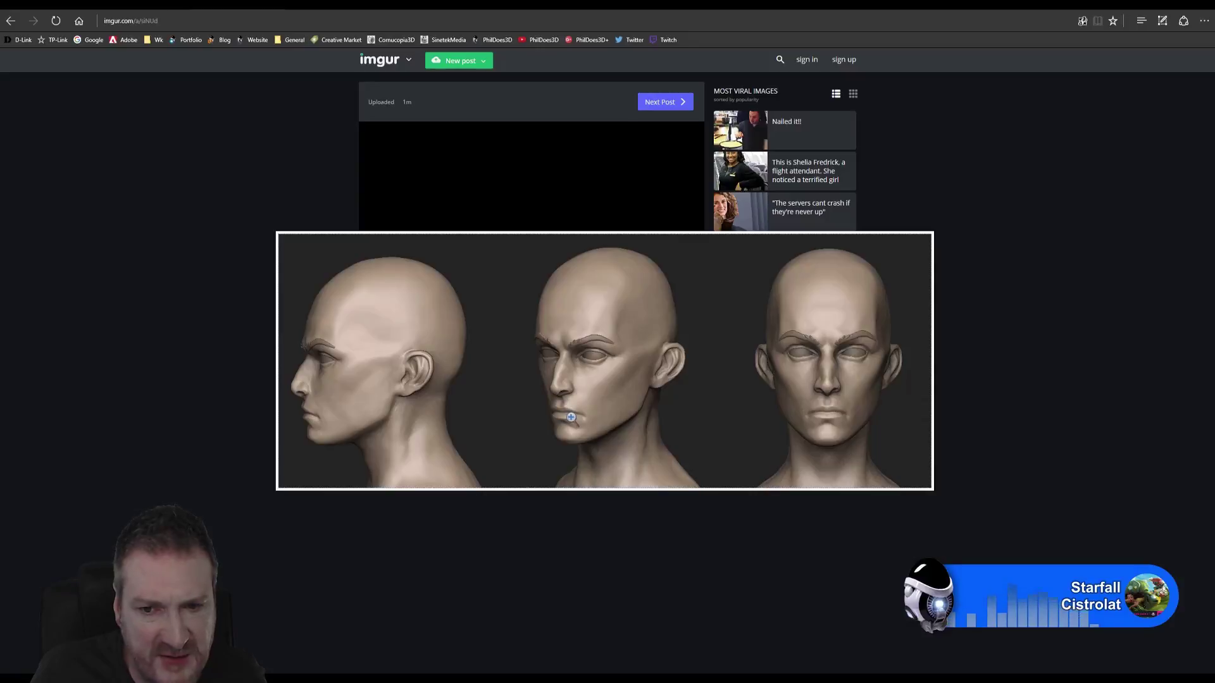
click(646, 395)
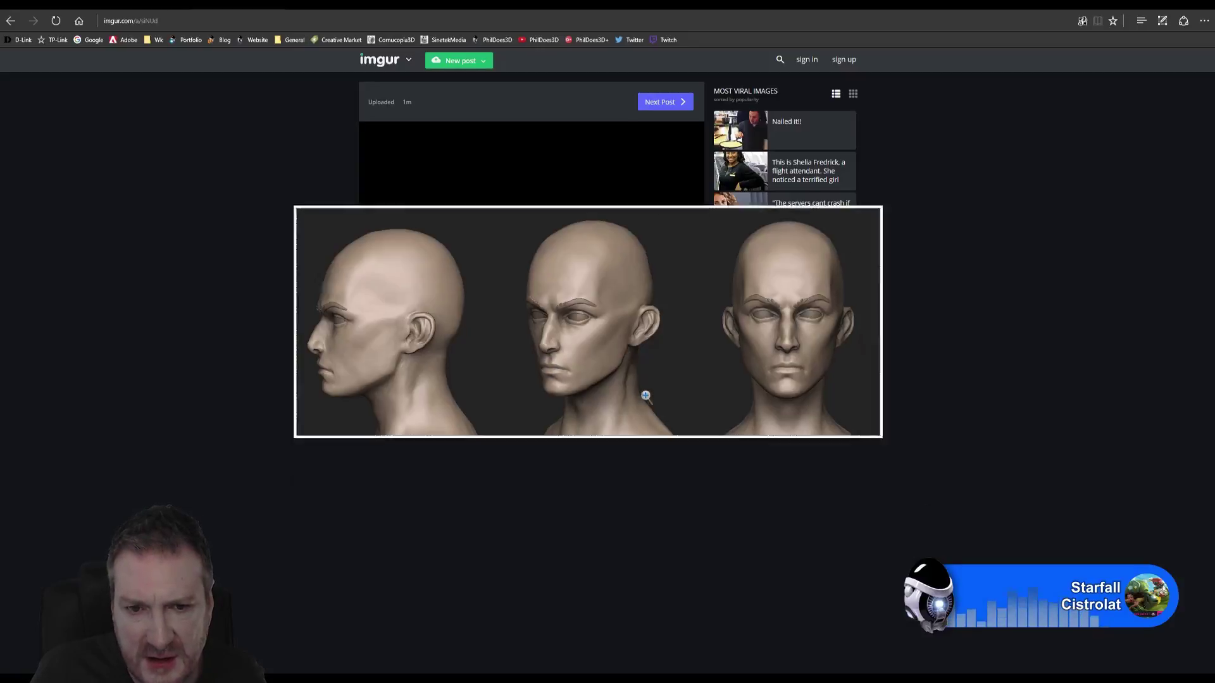
click(562, 361)
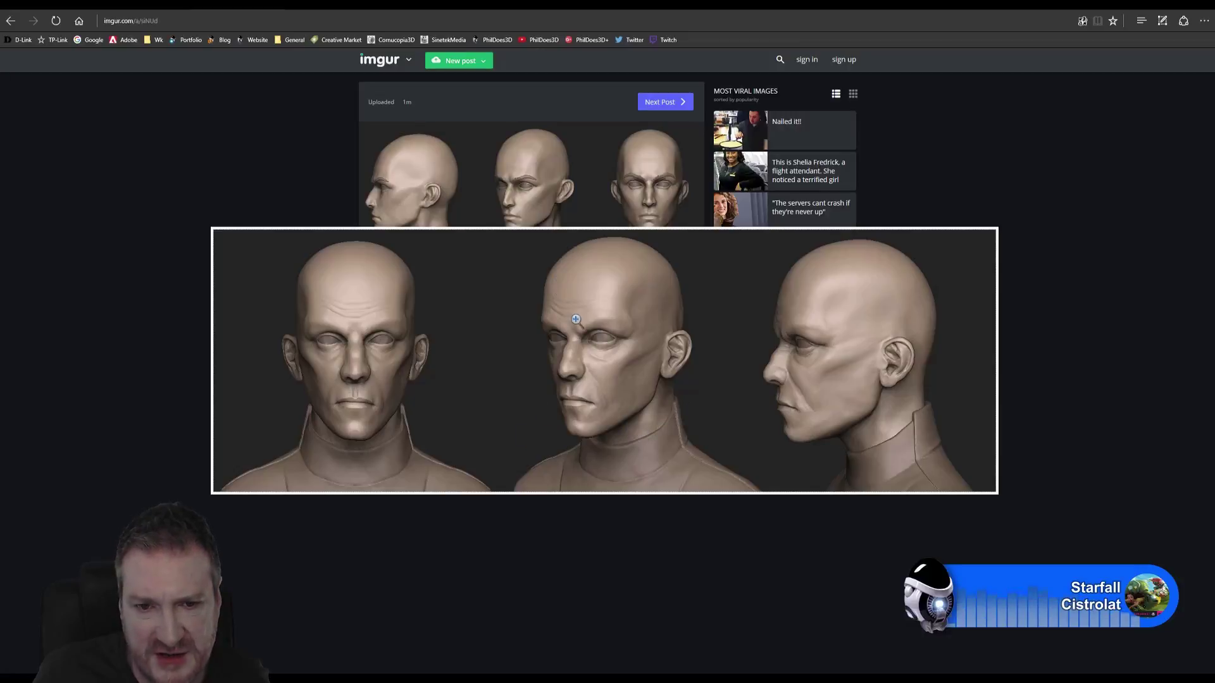
click(565, 213)
click(554, 198)
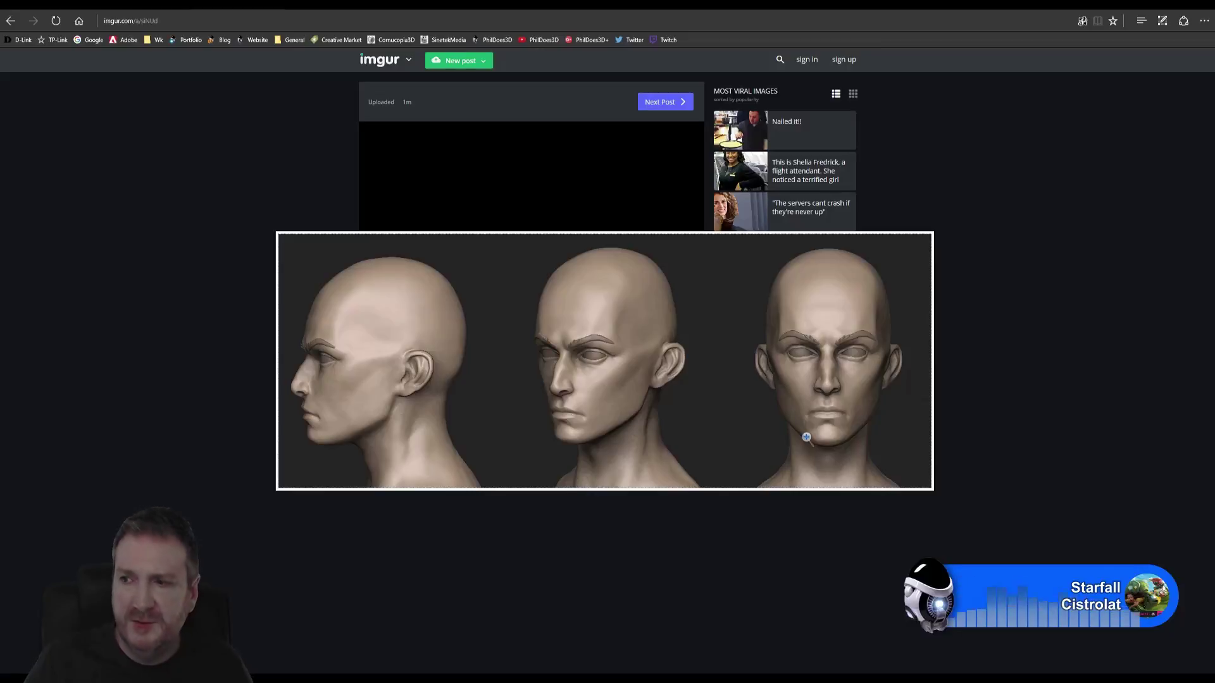
click(677, 407)
click(563, 319)
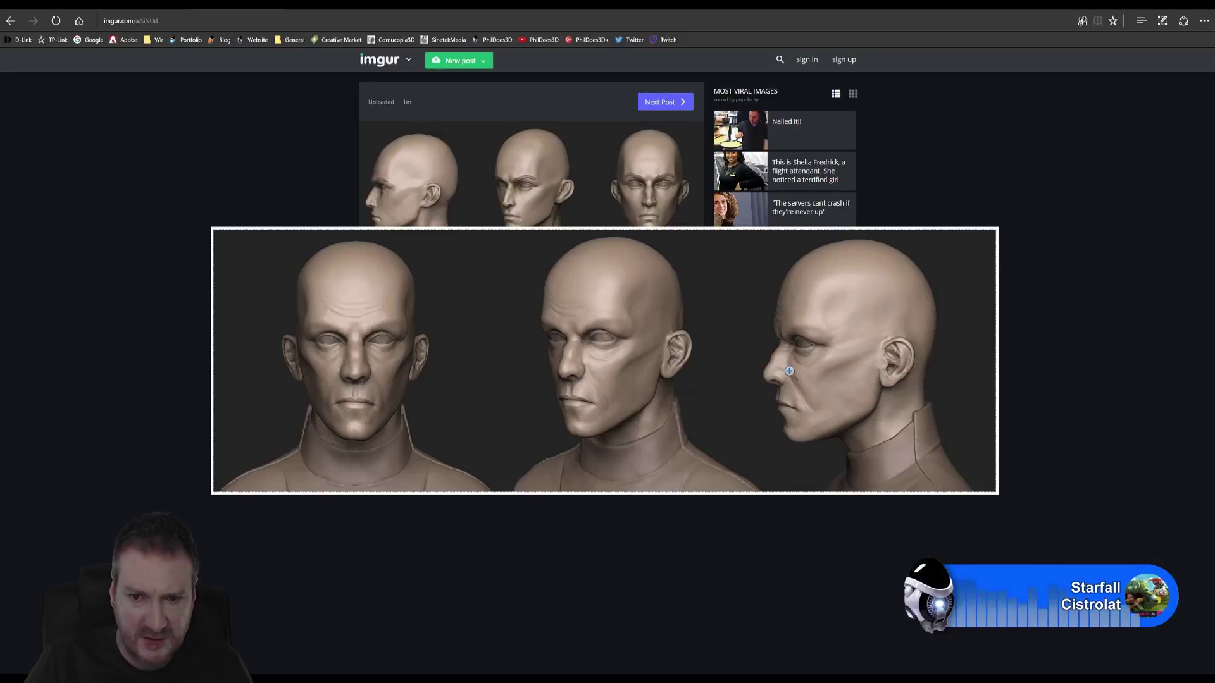
click(609, 390)
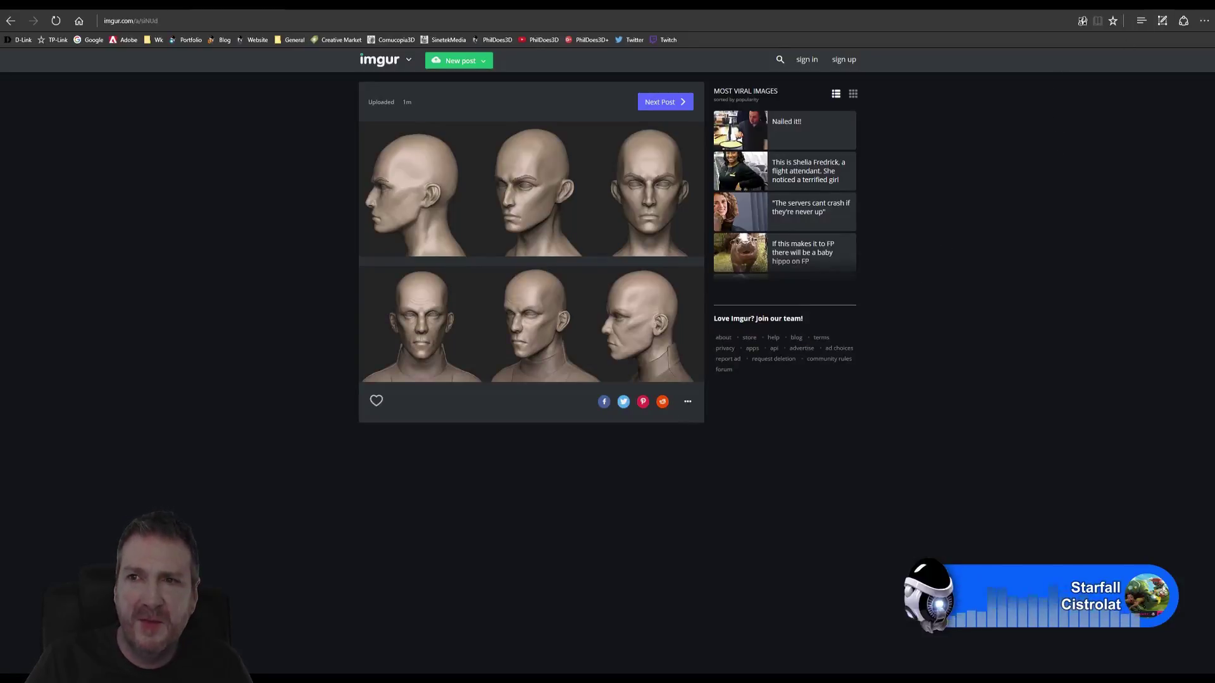
Step: Return to Vue and compare the stacked renders of the gazebo scene, ending on the most recent one with the flower beds
click(1141, 5)
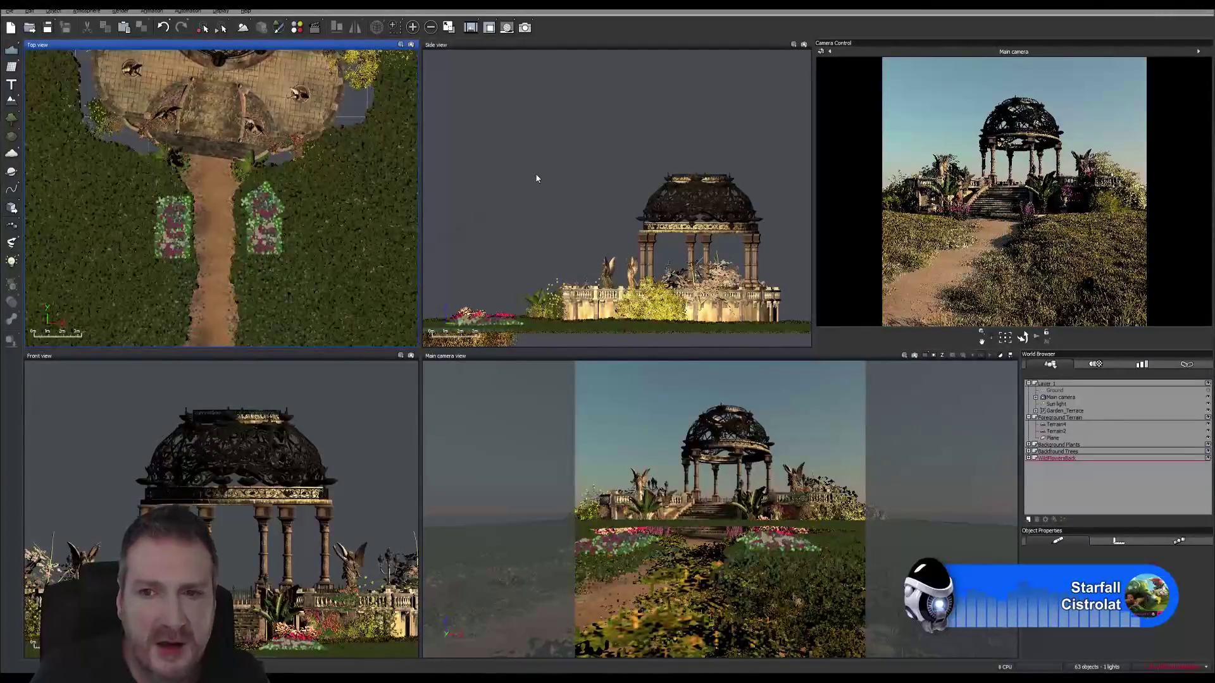
click(472, 27)
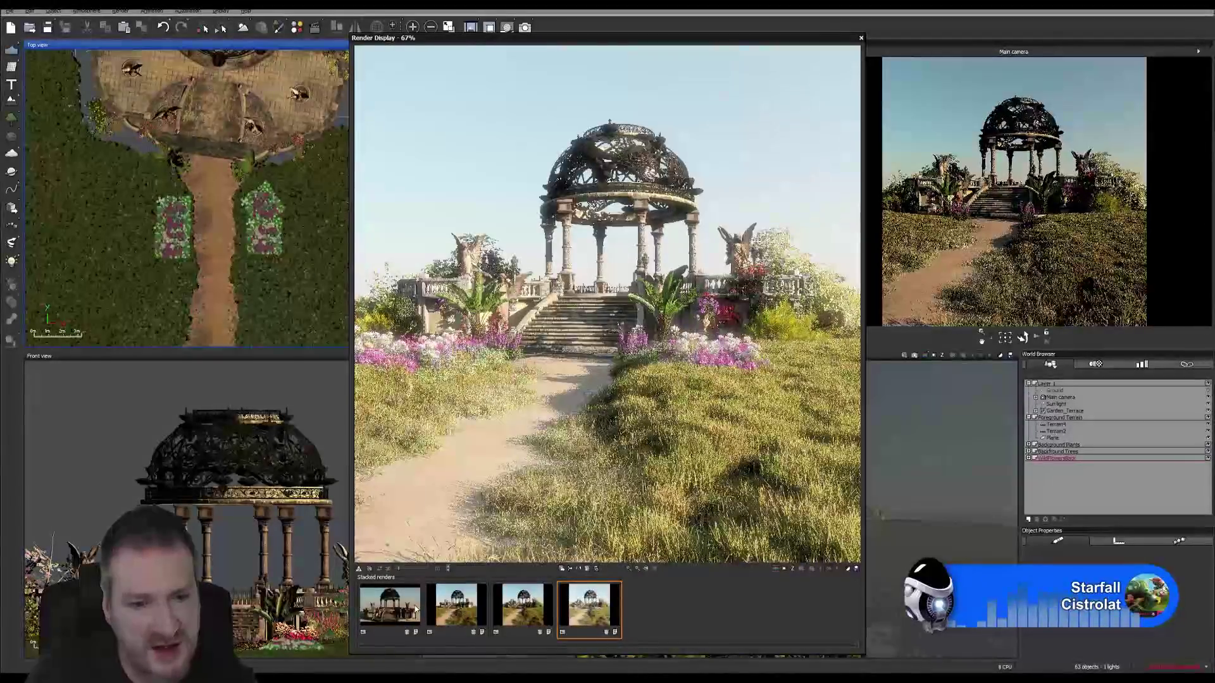
click(442, 615)
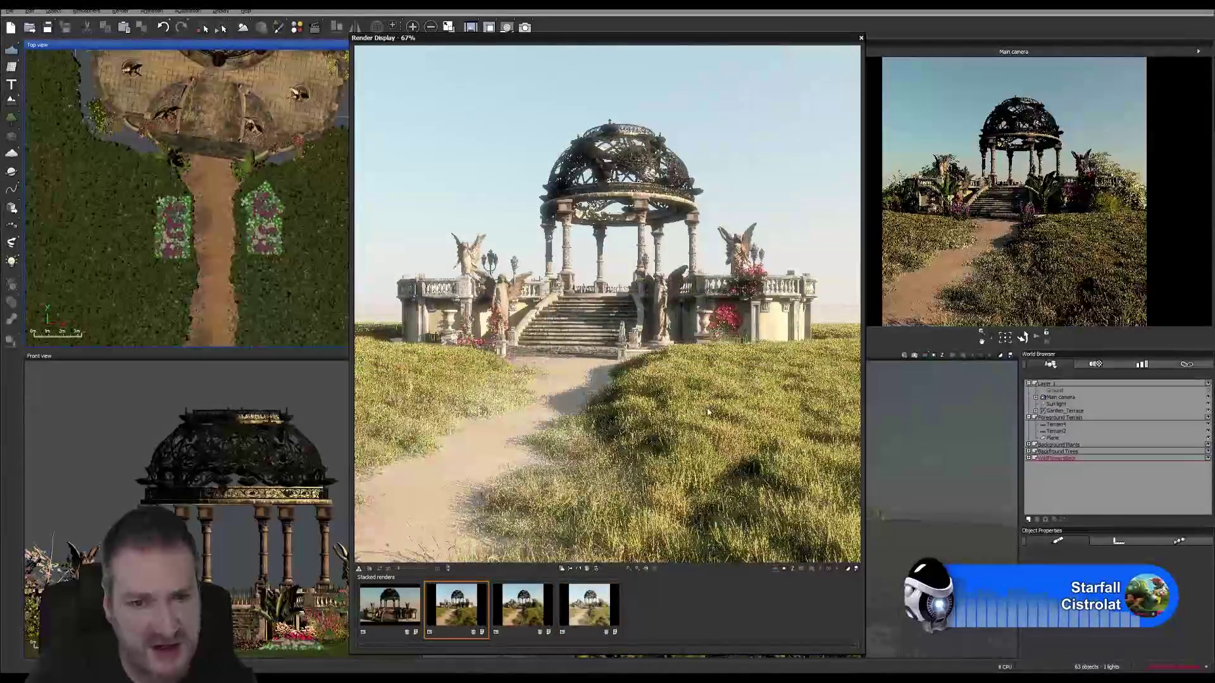
click(523, 604)
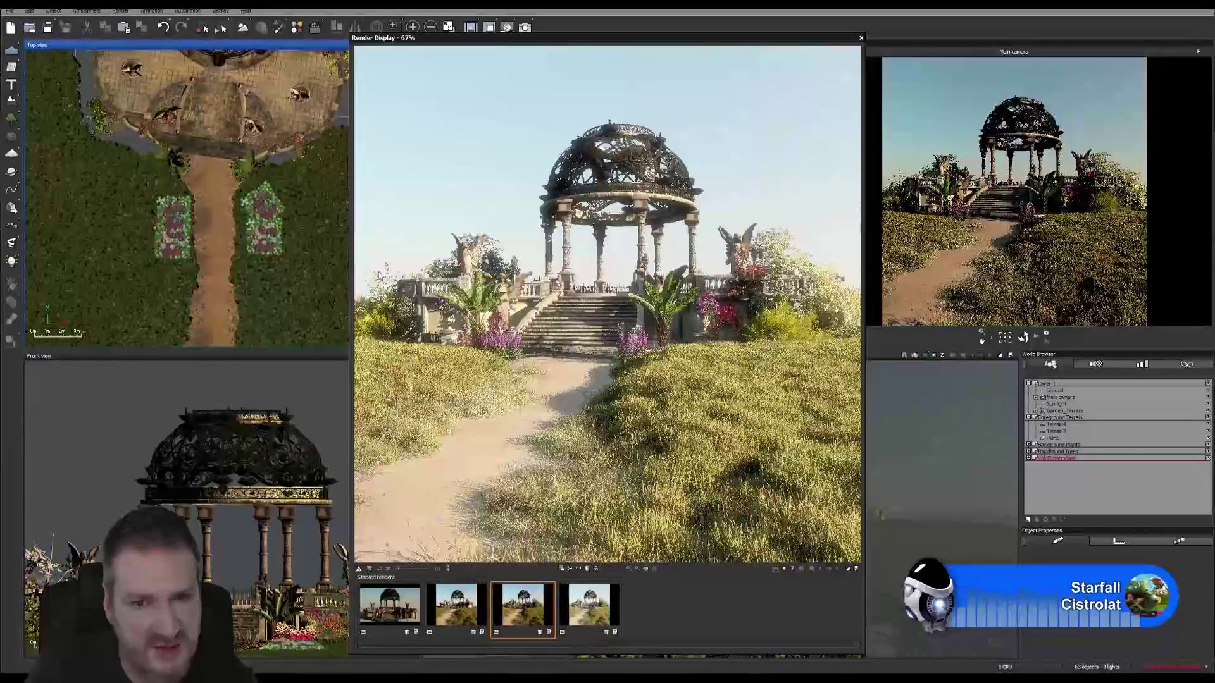
click(588, 604)
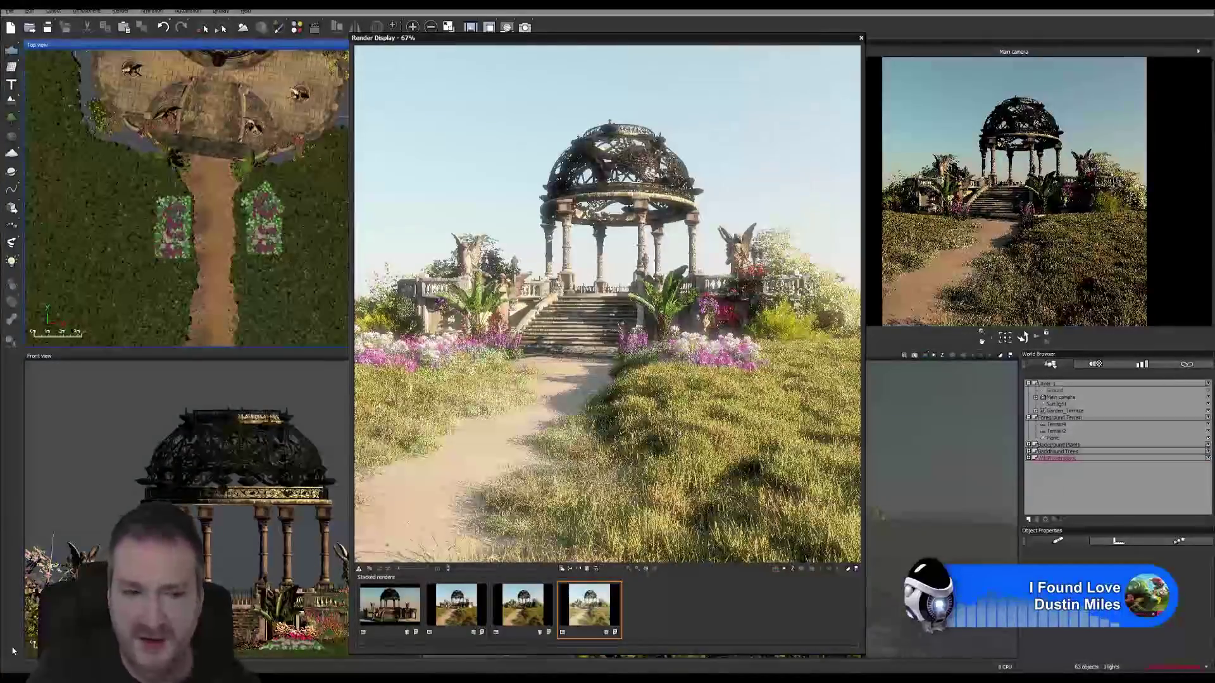
Step: Look over the installed 3D and texturing programs without launching any, and close the render display
key(super)
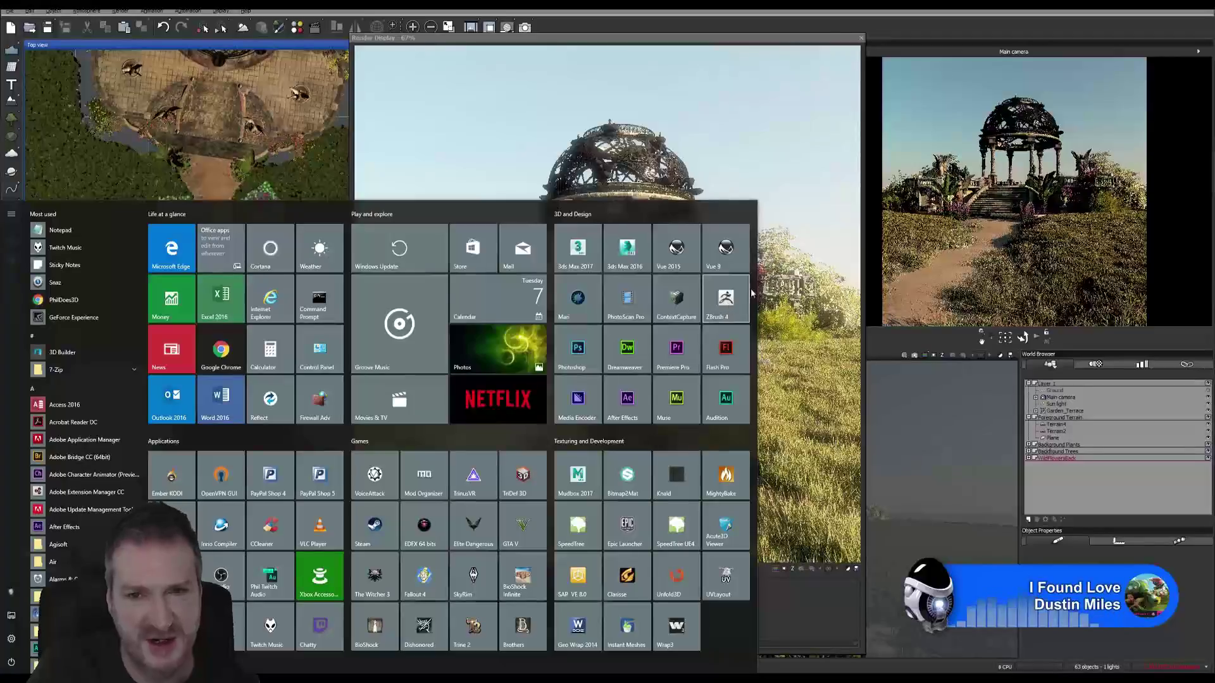
click(838, 35)
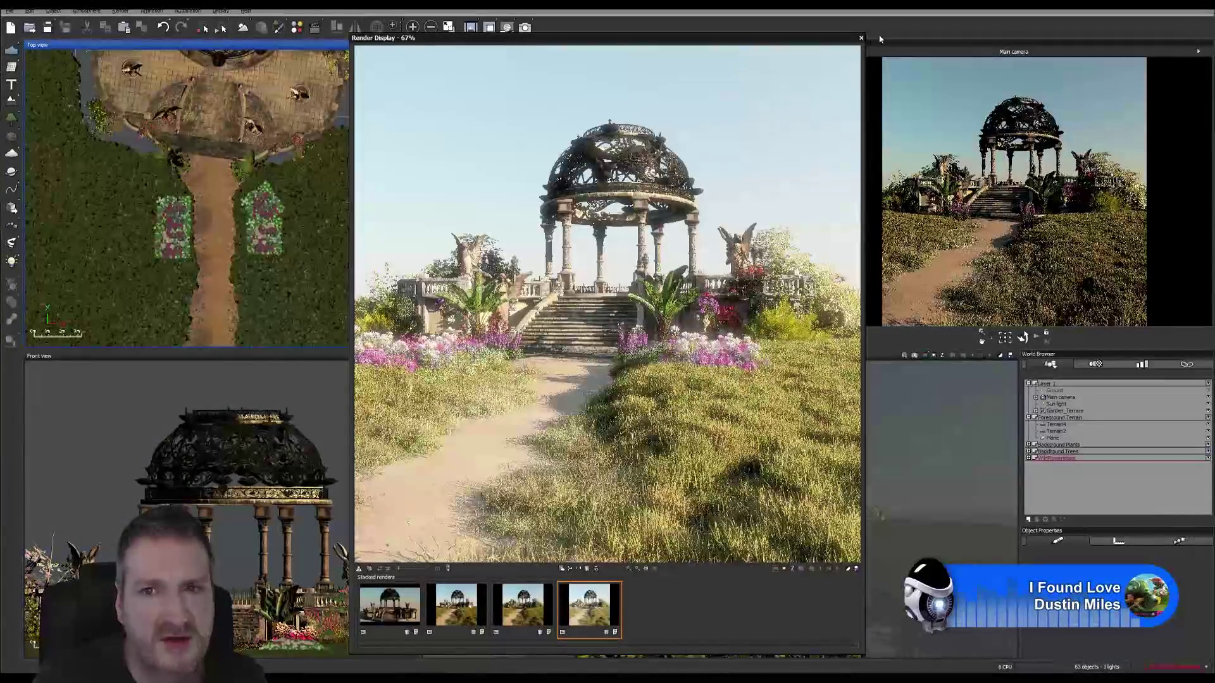
click(860, 38)
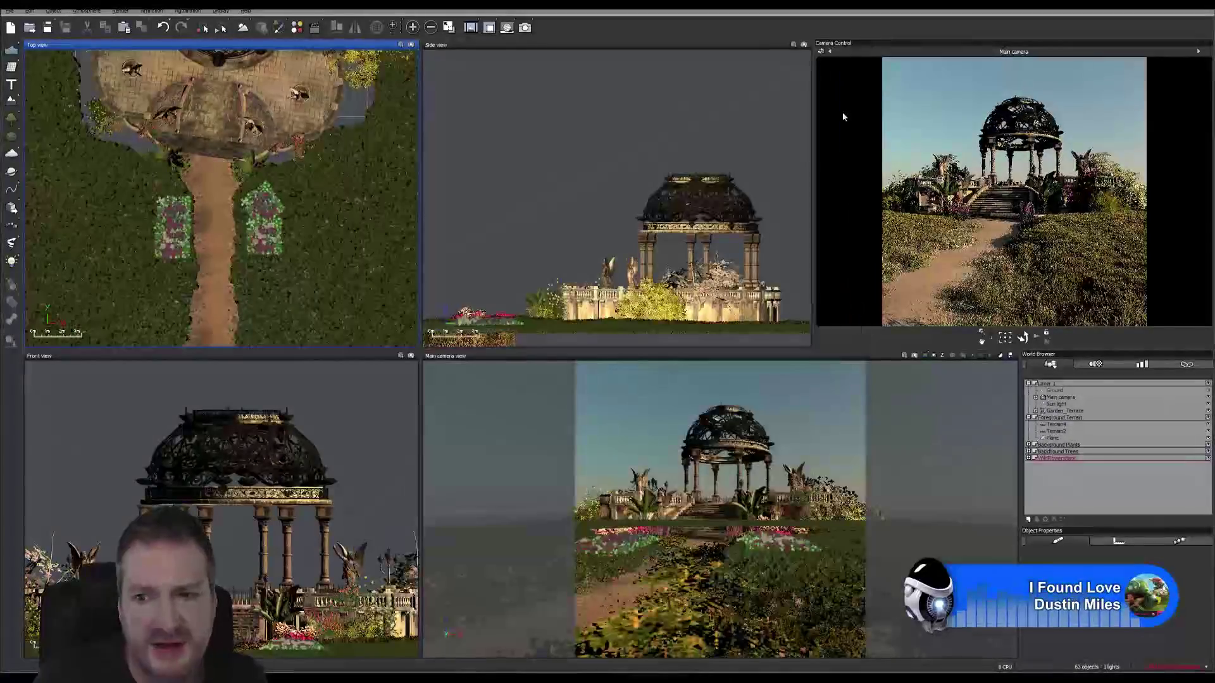
Step: Select the Garden_Terrace group and examine its individual materials in the Advanced Material Editor, through to Metal_Dome
click(1066, 411)
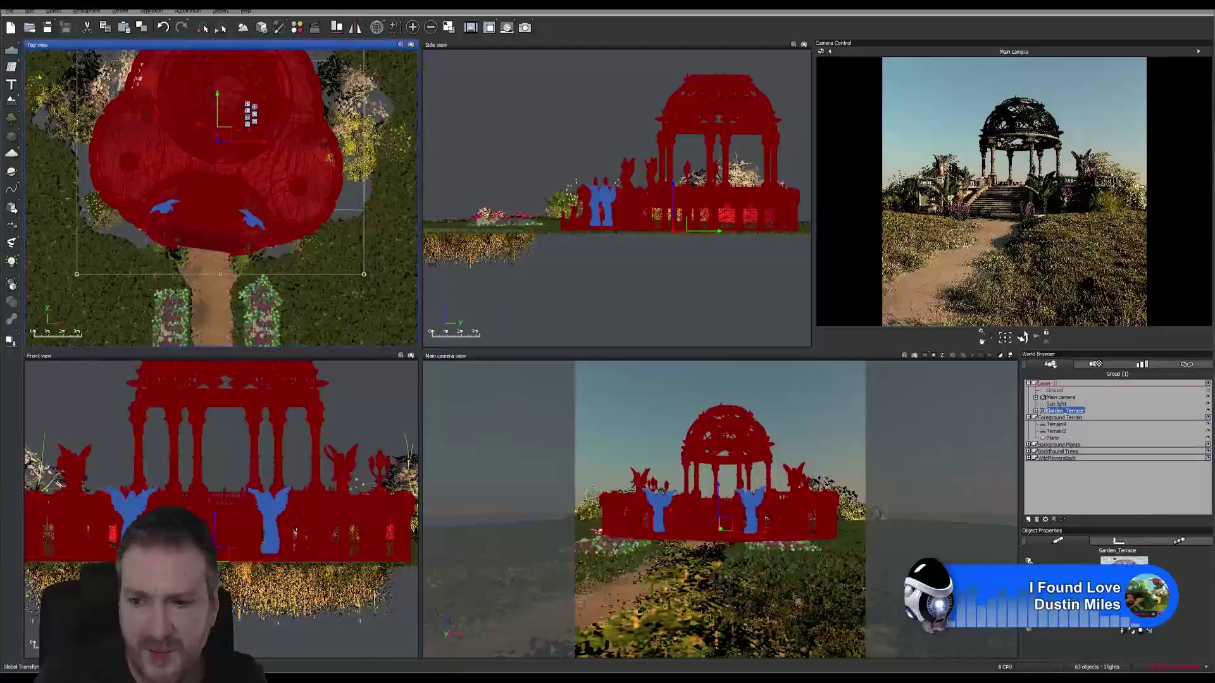
double_click(1124, 583)
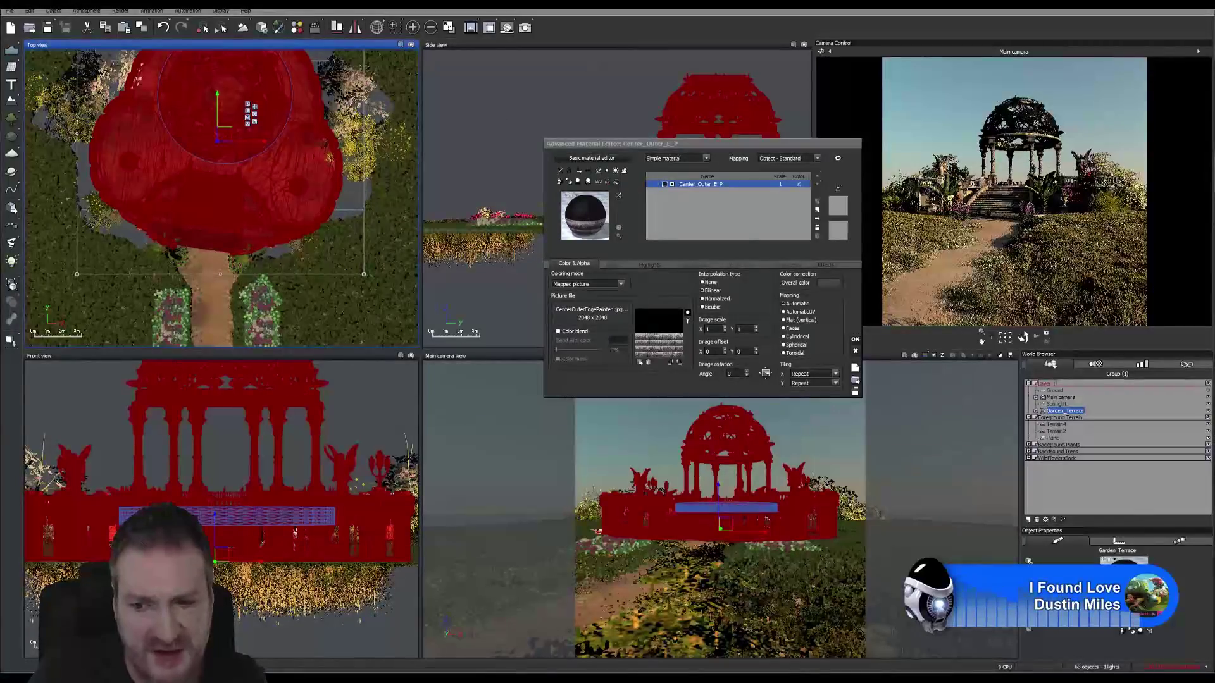
click(1151, 612)
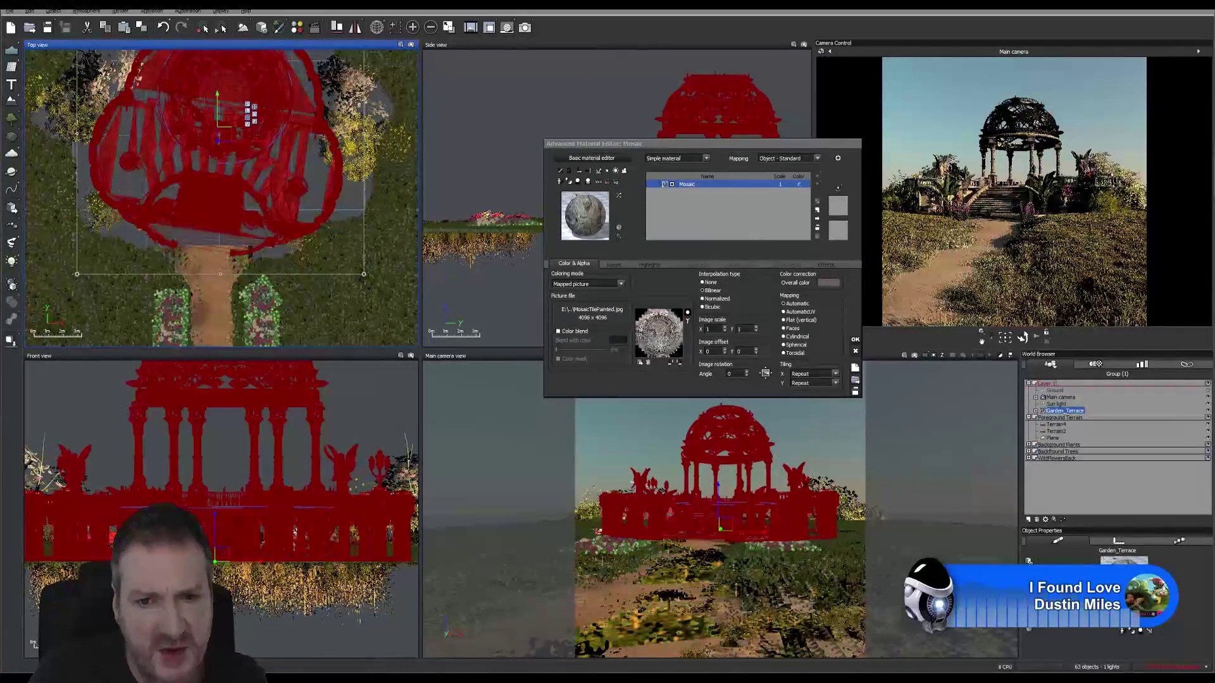
click(1152, 612)
click(1151, 613)
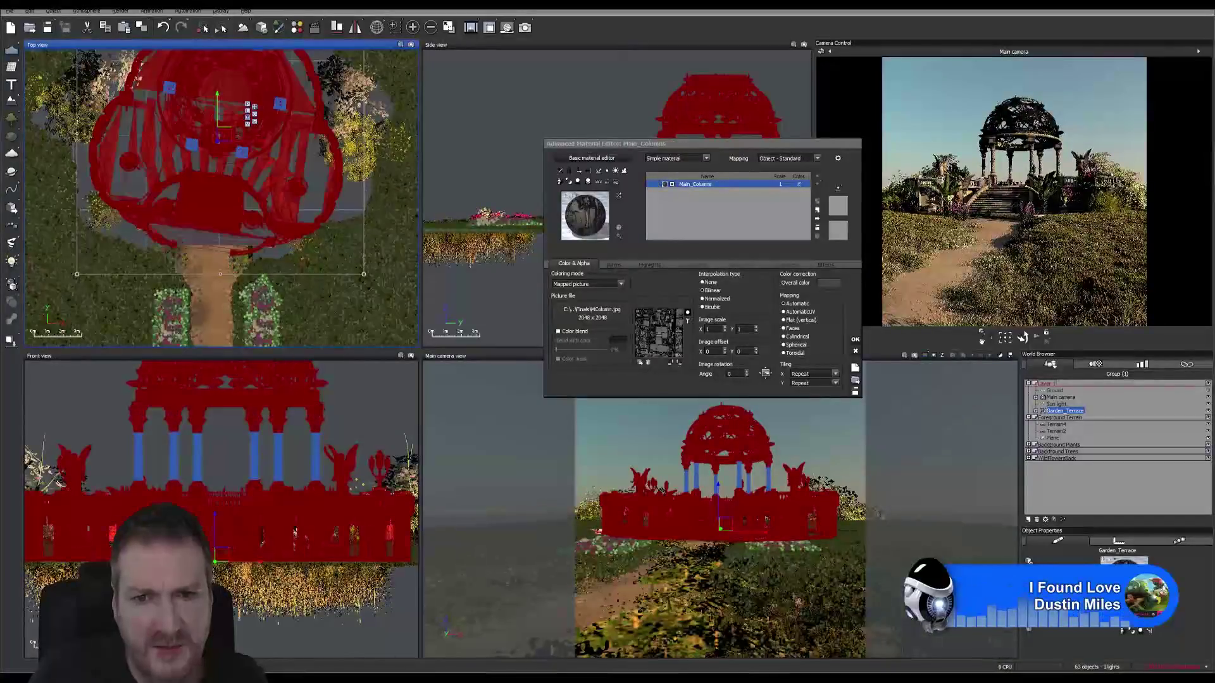
click(1152, 612)
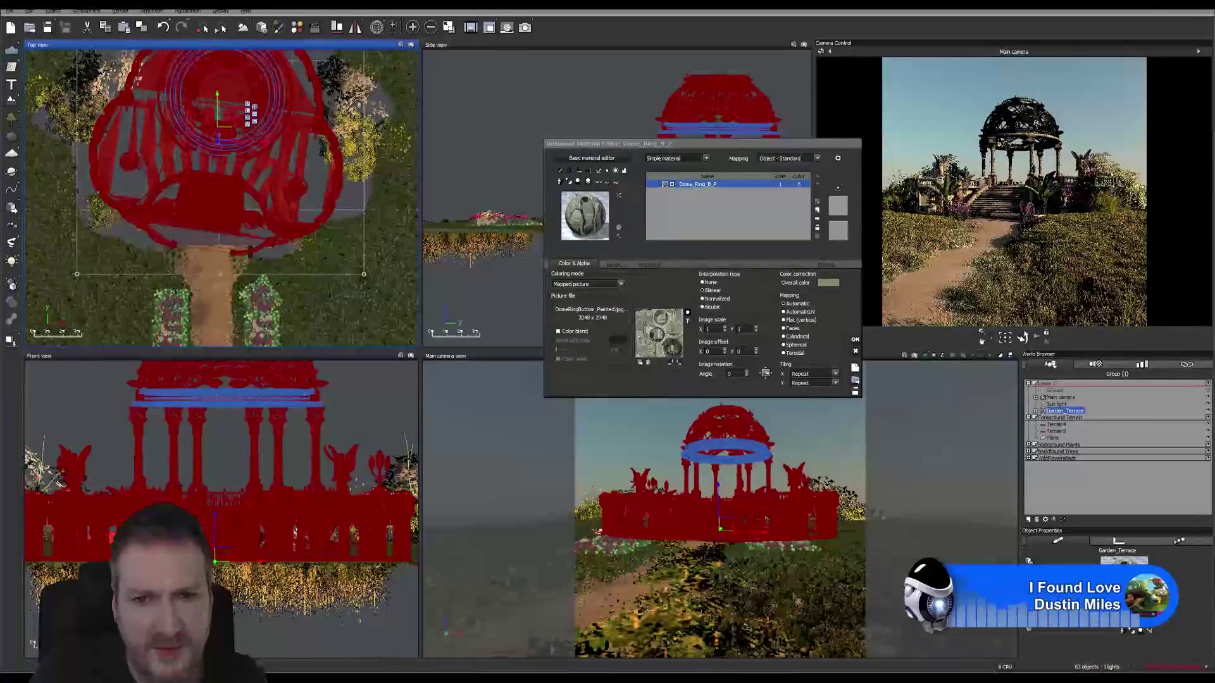
click(1152, 613)
click(1152, 612)
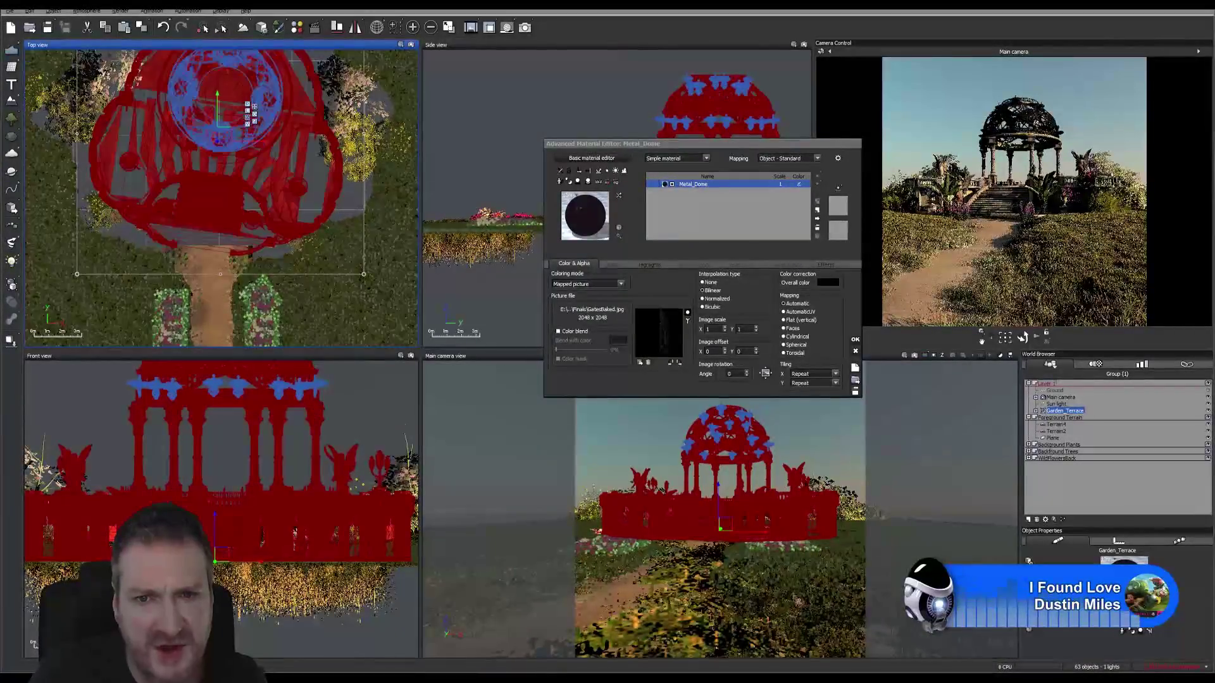
Step: Try different highlight sizes up to 97% and a 6% highlight intensity on the Metal_Dome material, and leave the group deselected
click(650, 264)
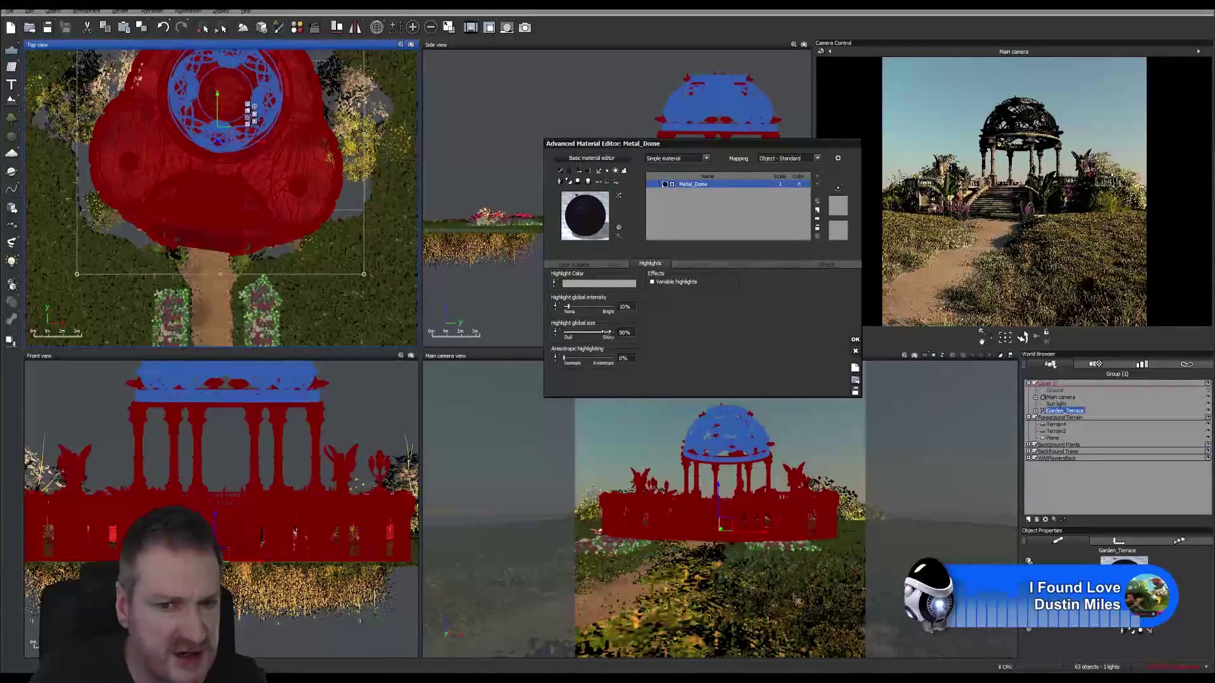
drag(606, 332, 574, 332)
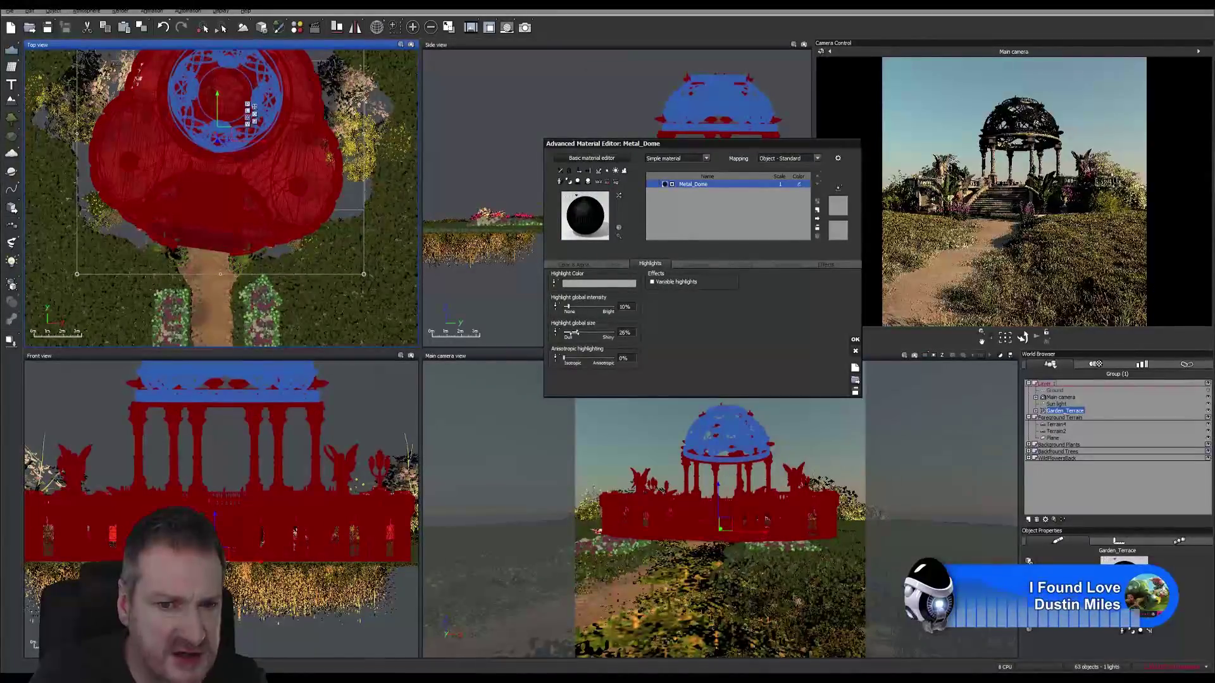
drag(573, 333, 611, 332)
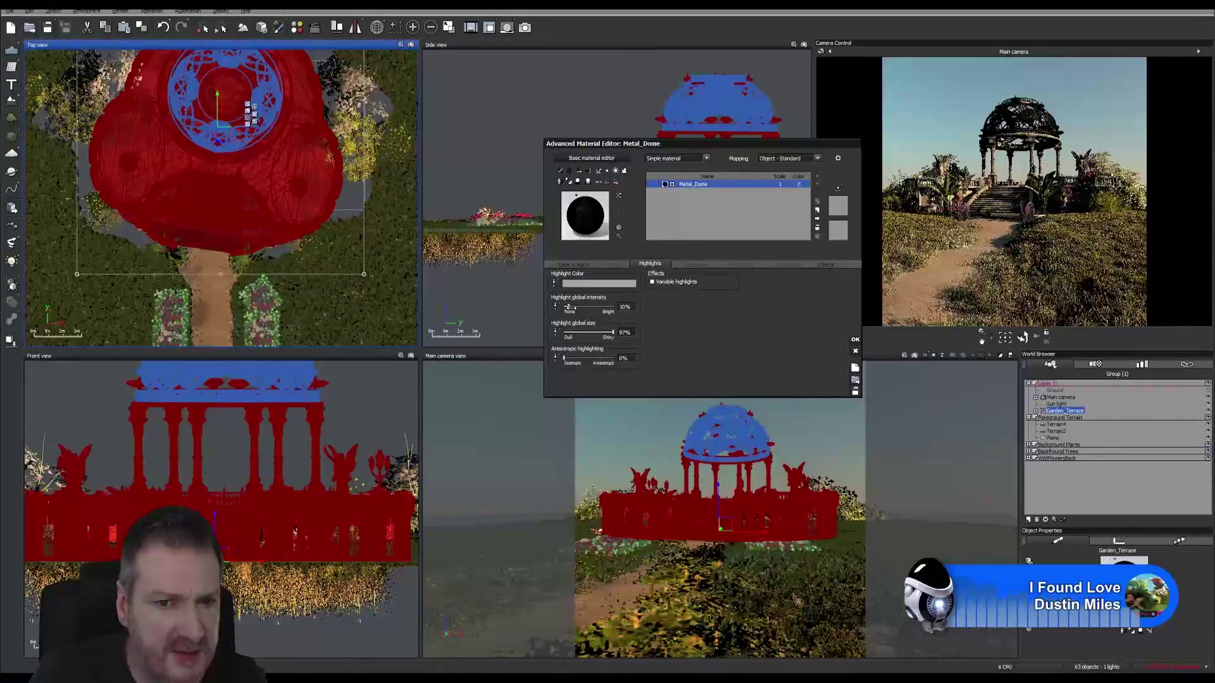
drag(570, 308, 568, 308)
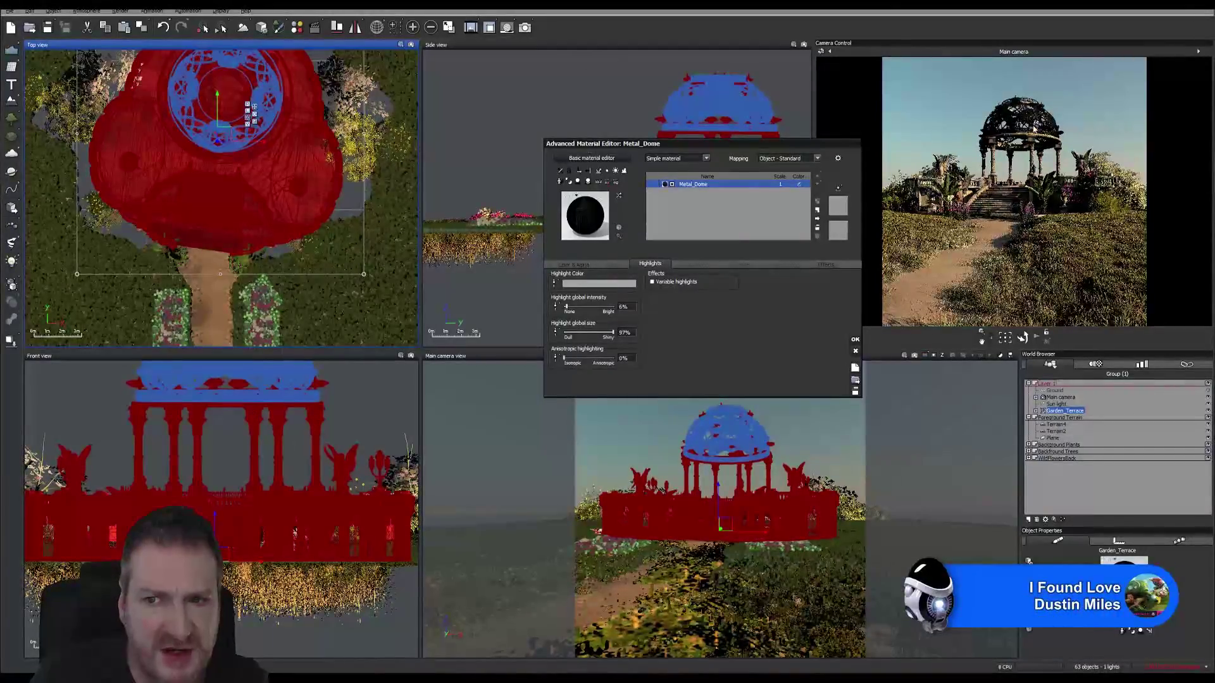
click(855, 339)
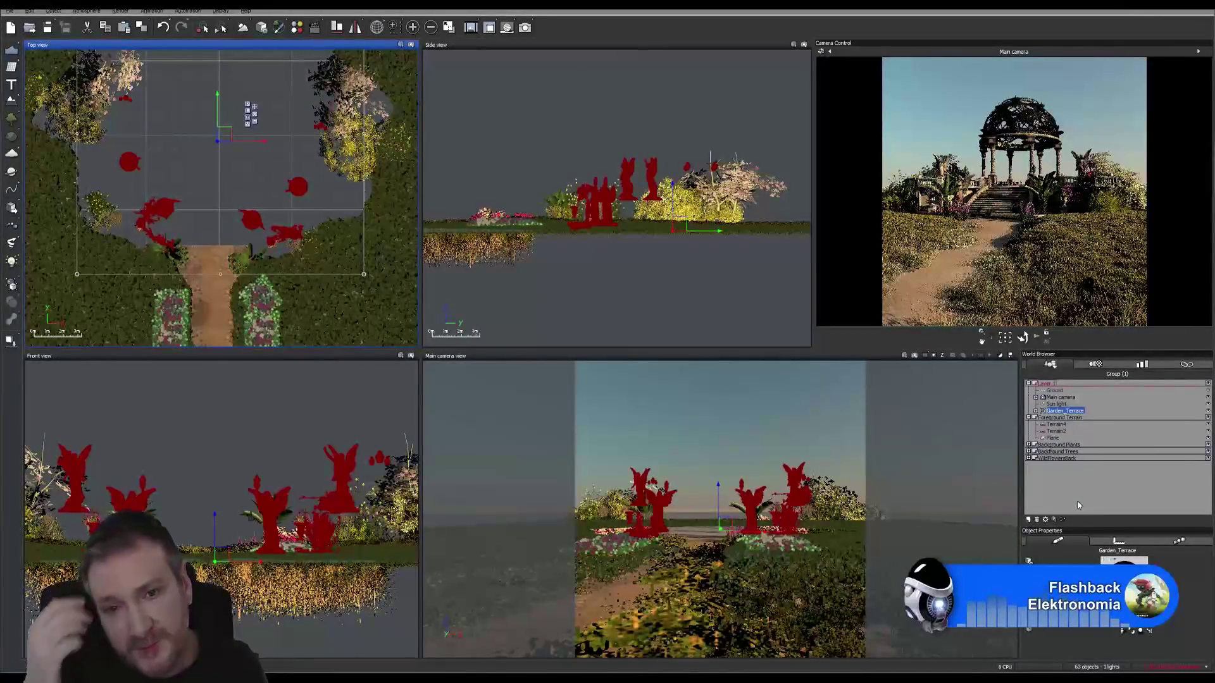
click(1078, 505)
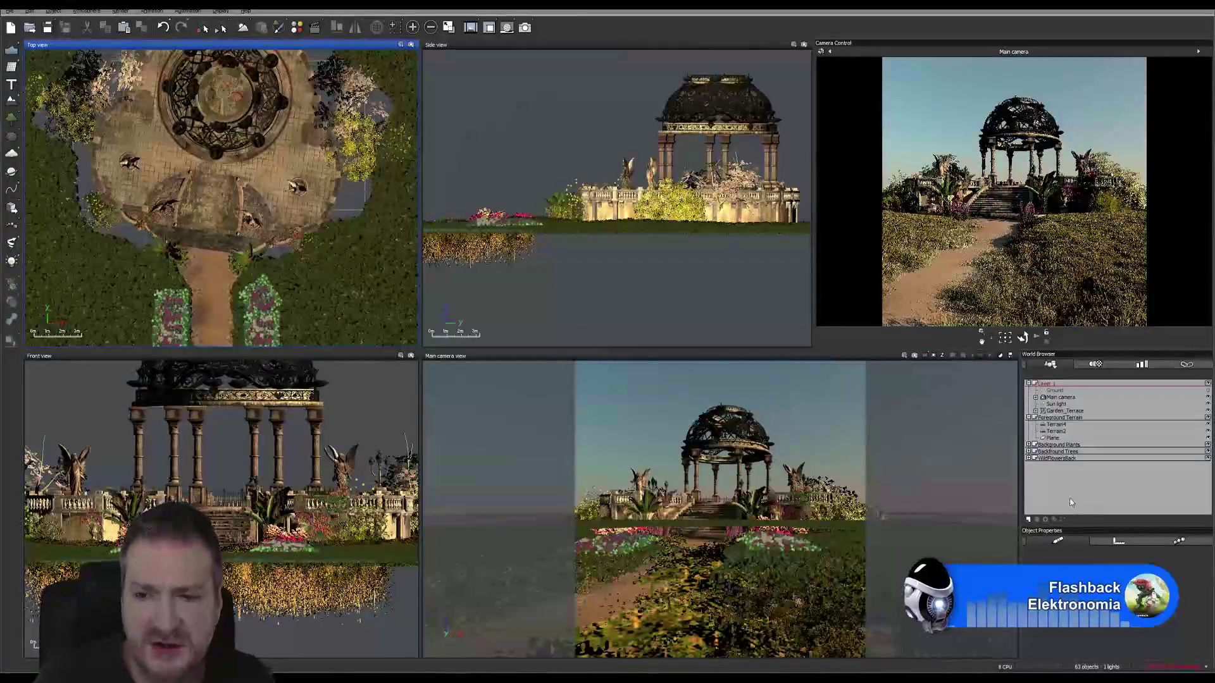
Step: Reexamine the highlight settings of Garden_Terrace's Metal_Dome material, deselect the group, and bring up the render display of the gazebo scene
double_click(1067, 411)
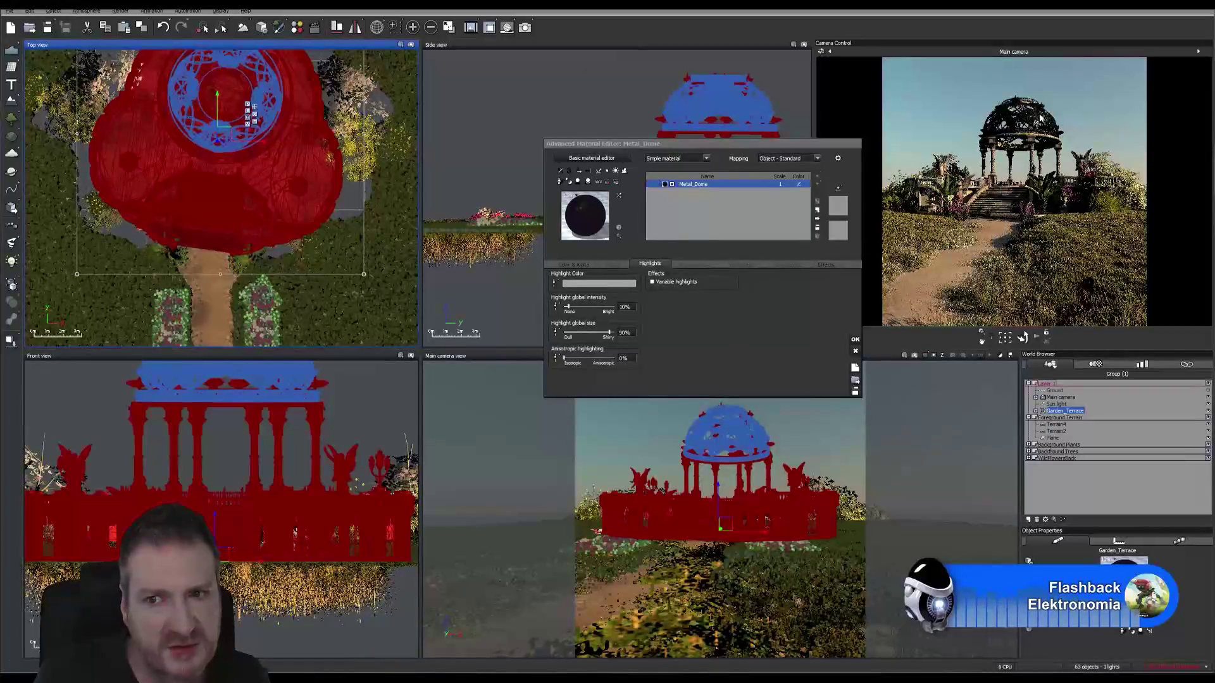
click(855, 339)
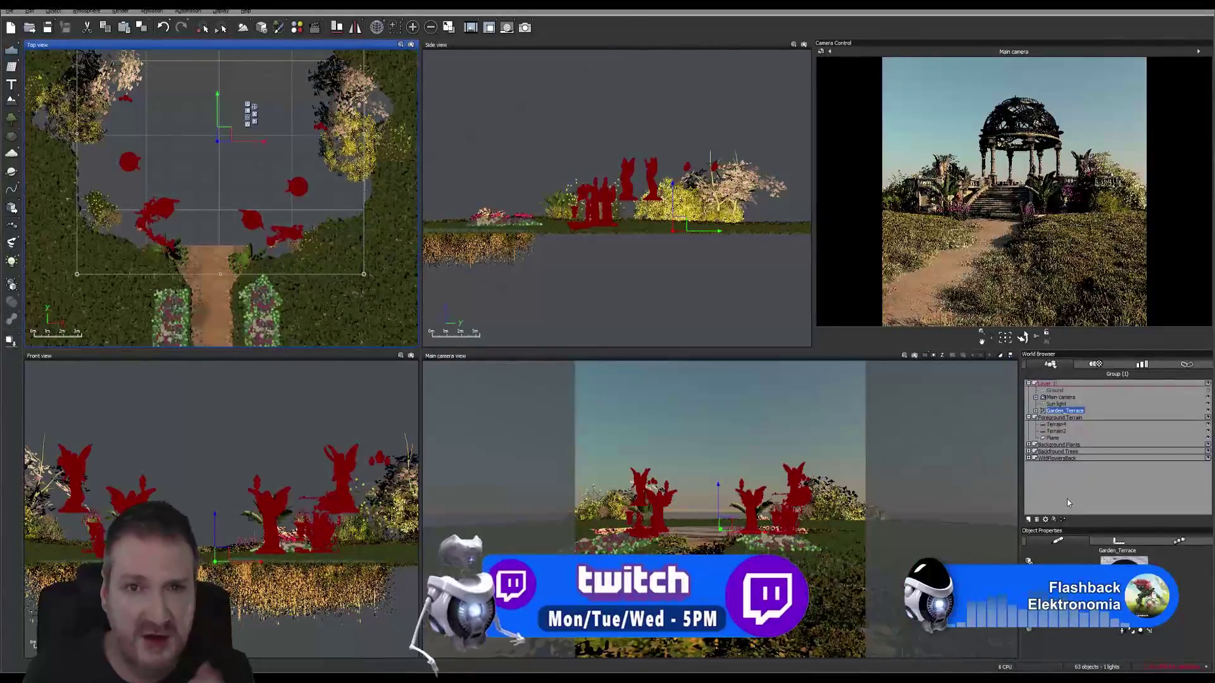
click(1066, 498)
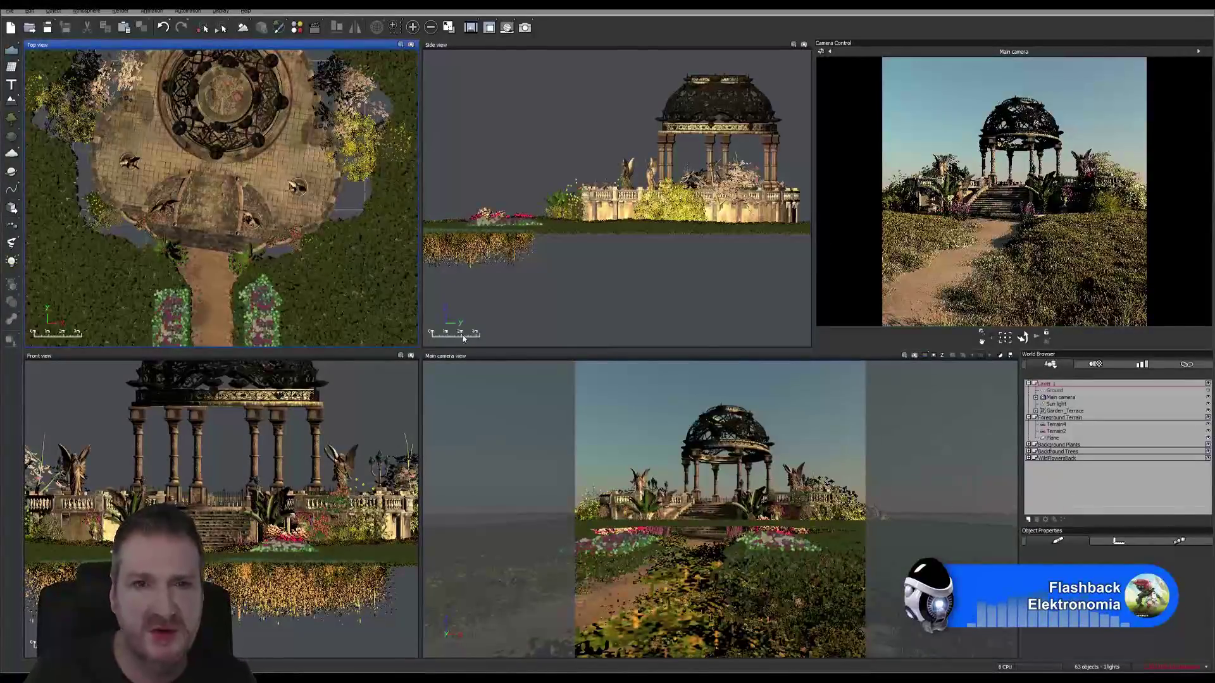
click(472, 27)
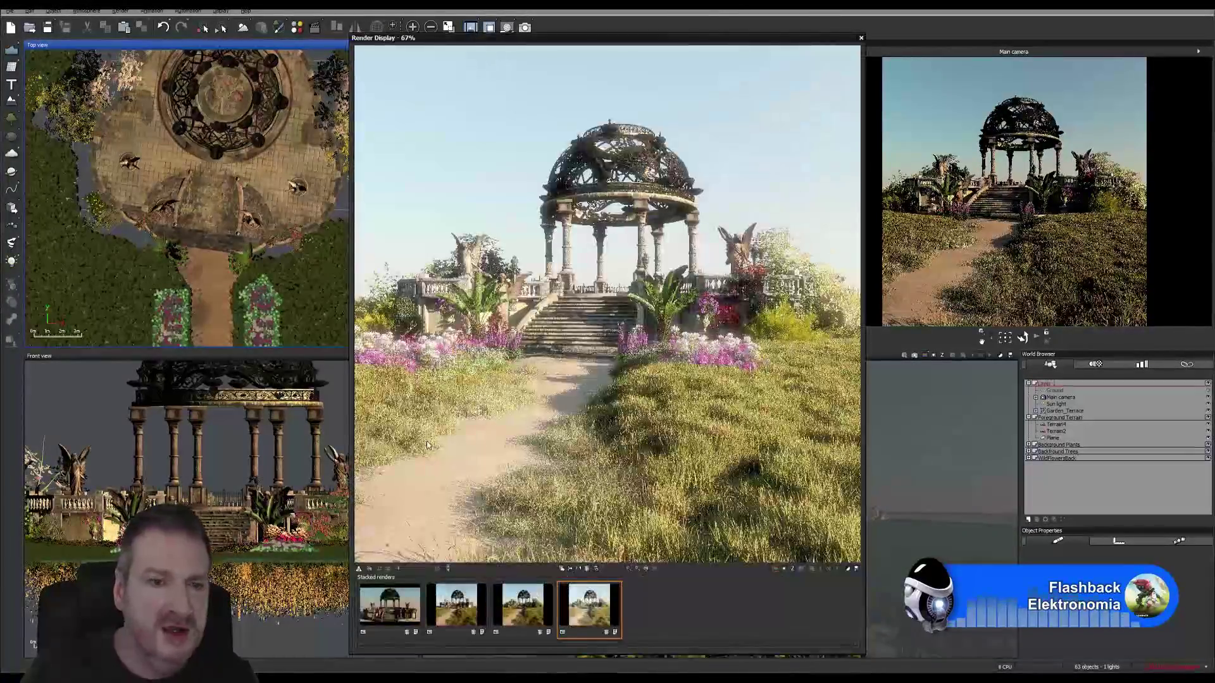